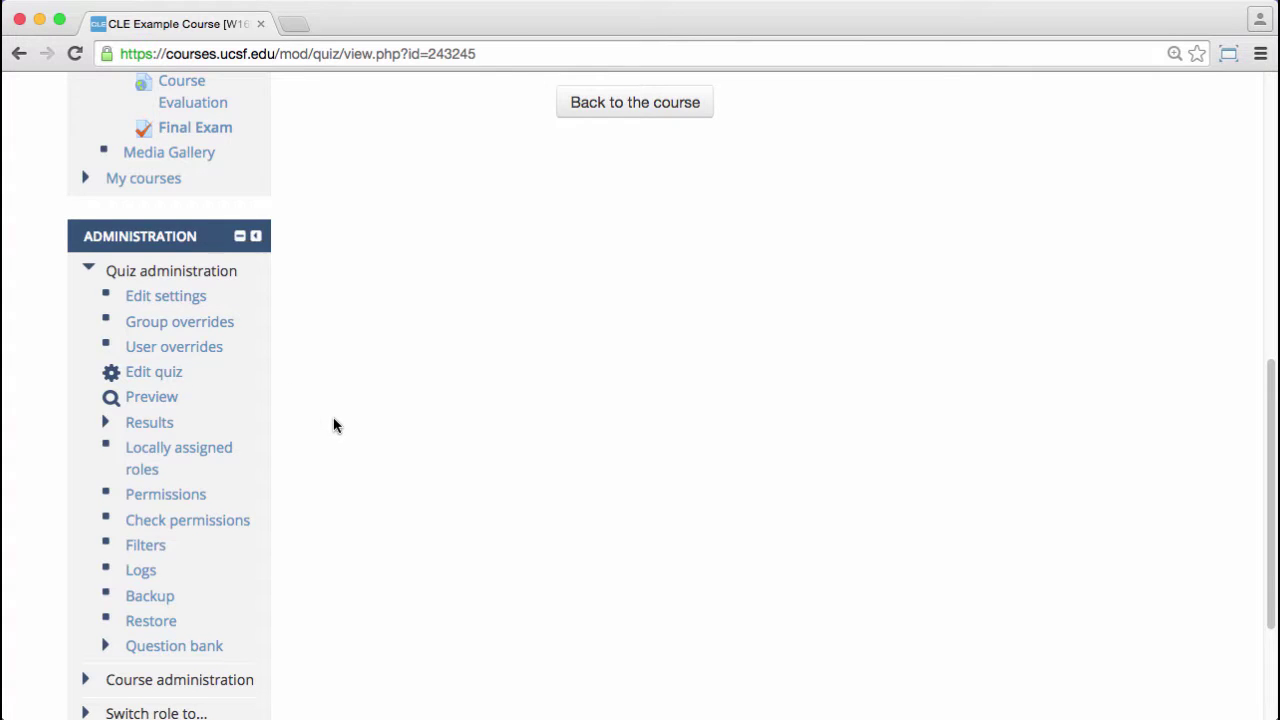
Return to the CLE Example Course [W16] page and open the Final Exam quiz under Topic 10.
scroll(333, 422, up, 5)
scroll(335, 425, up, 10)
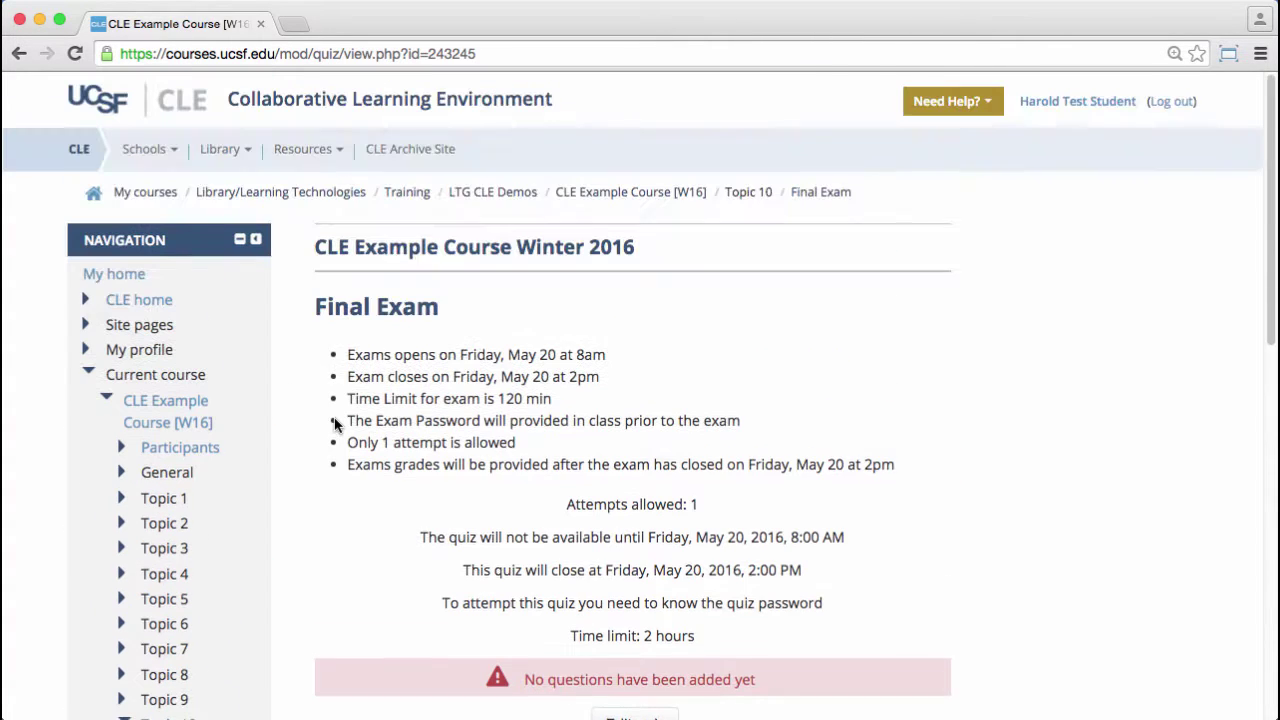
click(632, 192)
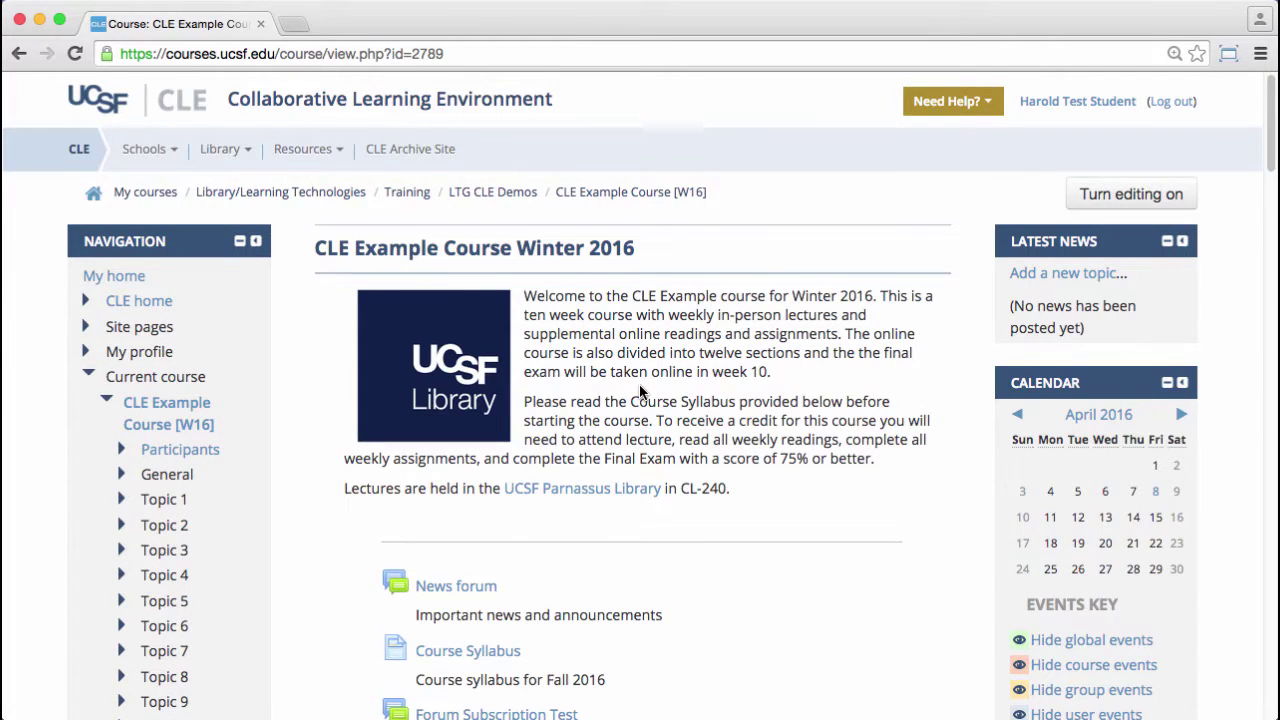
scroll(640, 390, down, 20)
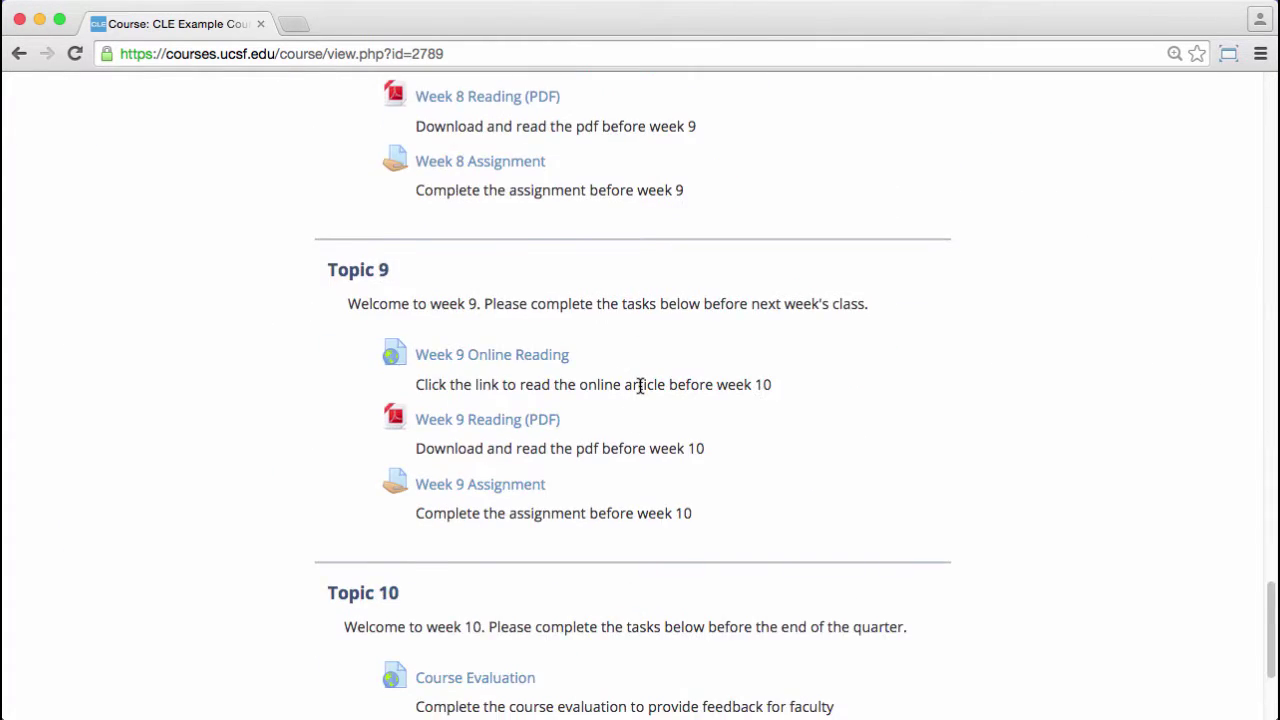
scroll(640, 385, down, 5)
click(452, 503)
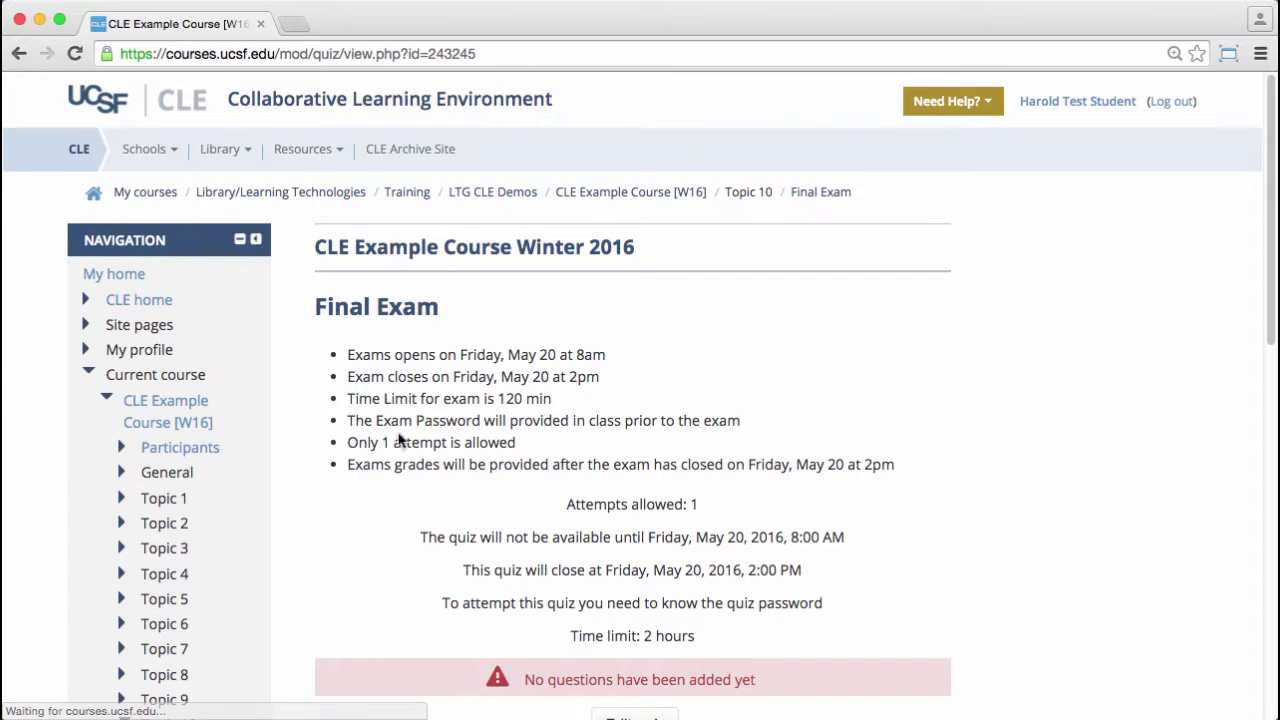
Open the Final Exam quiz for editing its questions.
scroll(323, 423, down, 10)
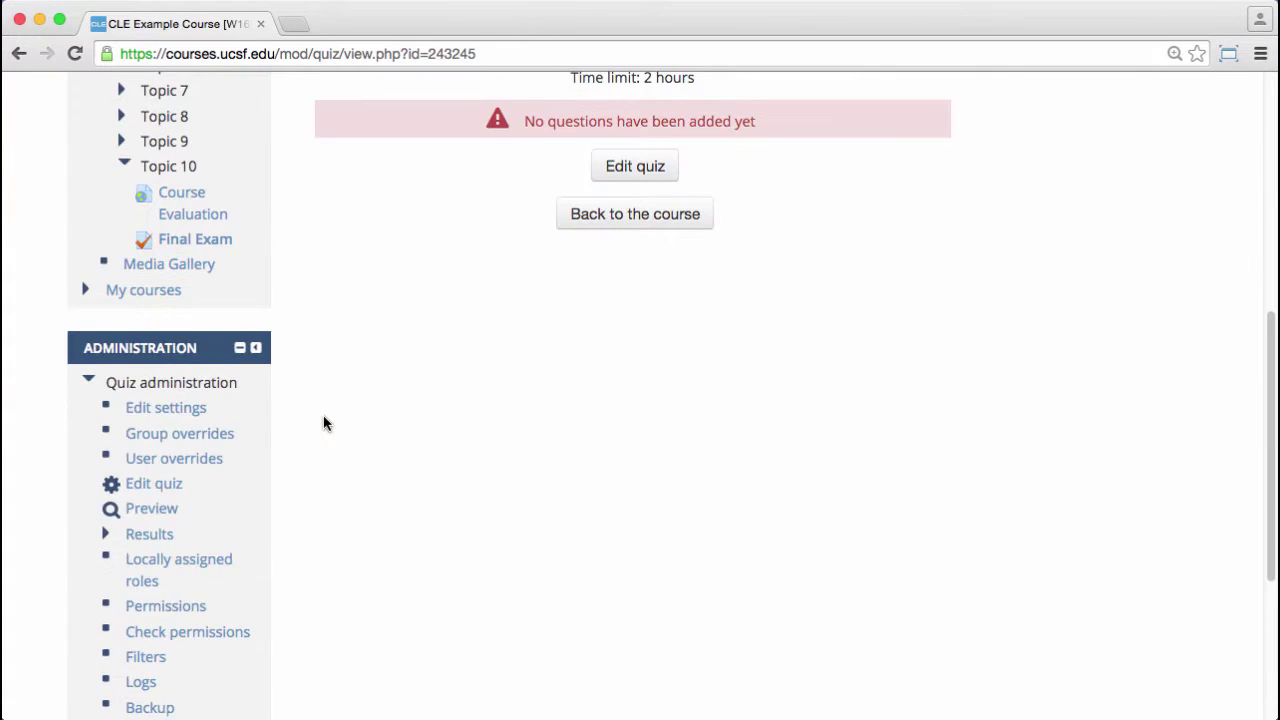
scroll(323, 423, down, 1)
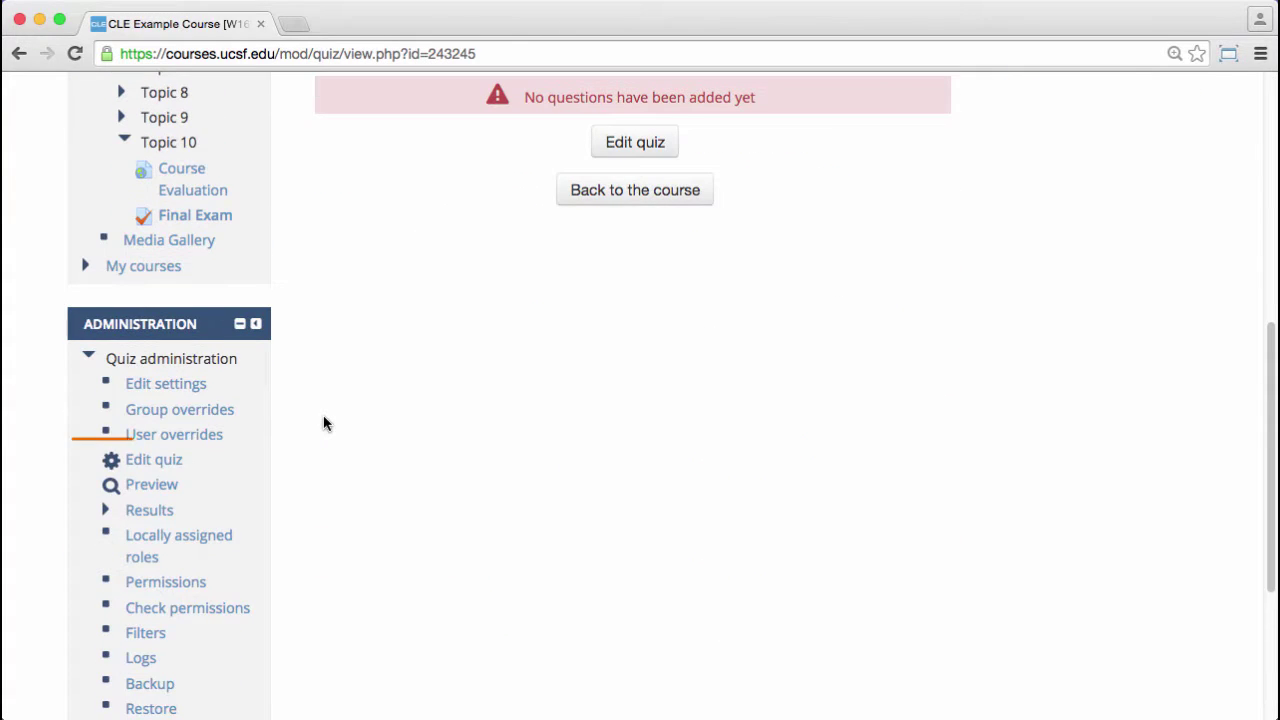
click(165, 469)
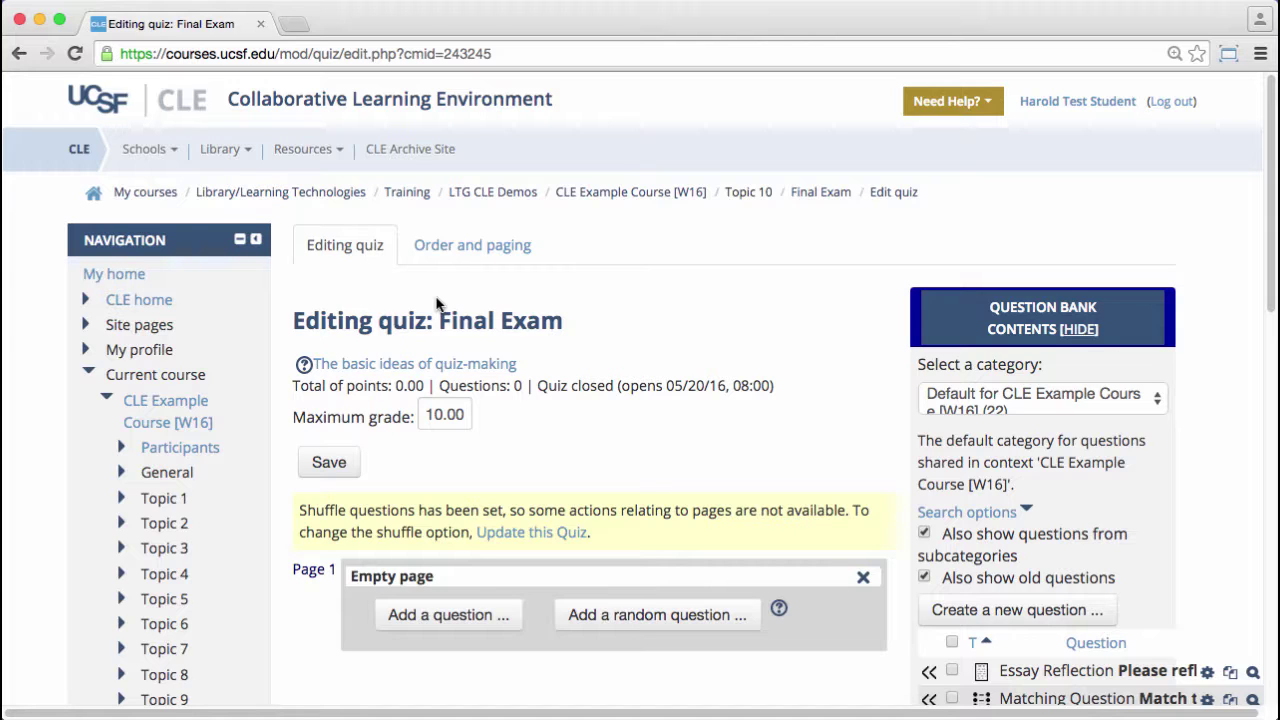
Add a new question of the Multiple choice type to the empty first page of the quiz.
click(422, 620)
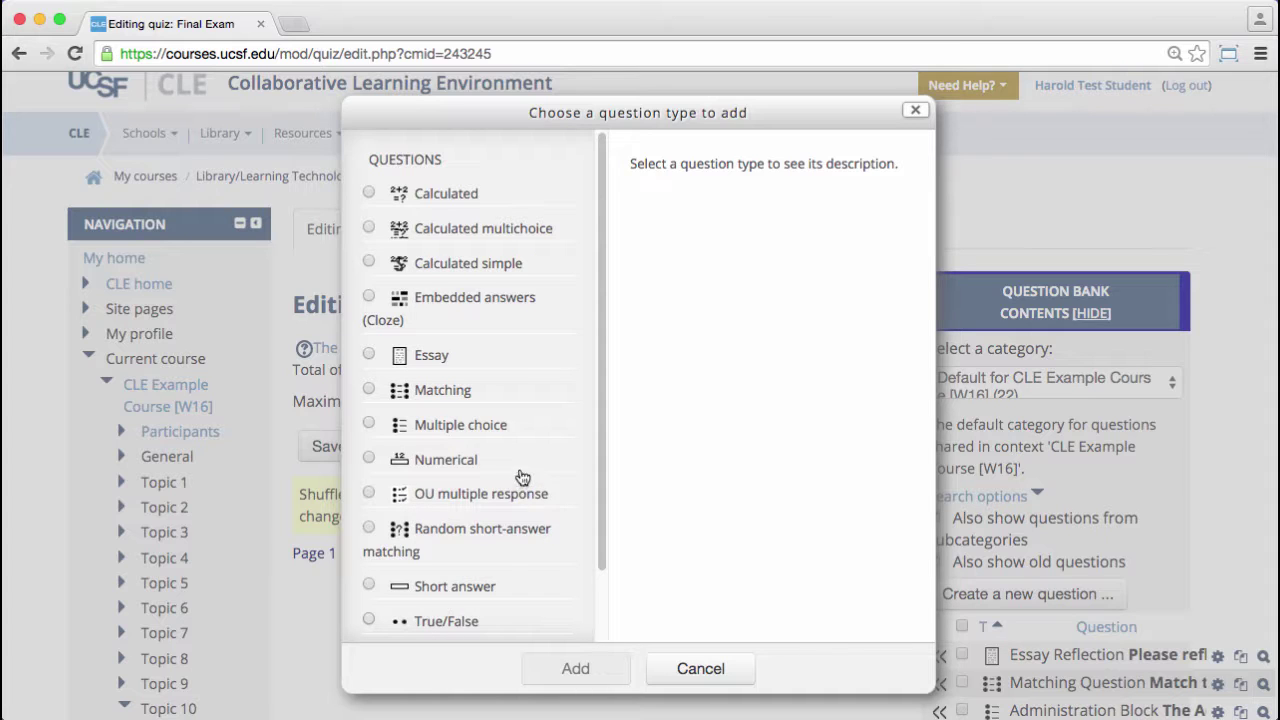
scroll(520, 478, down, 2)
scroll(520, 478, down, 1)
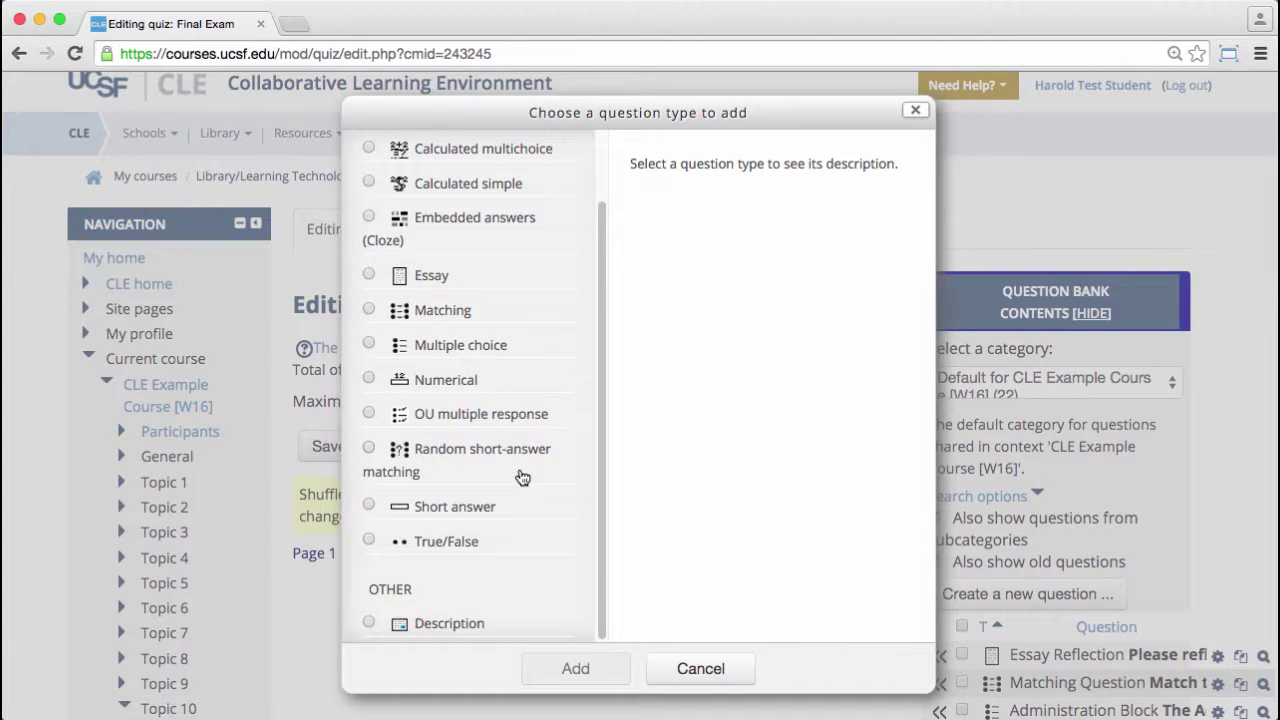
scroll(522, 477, up, 3)
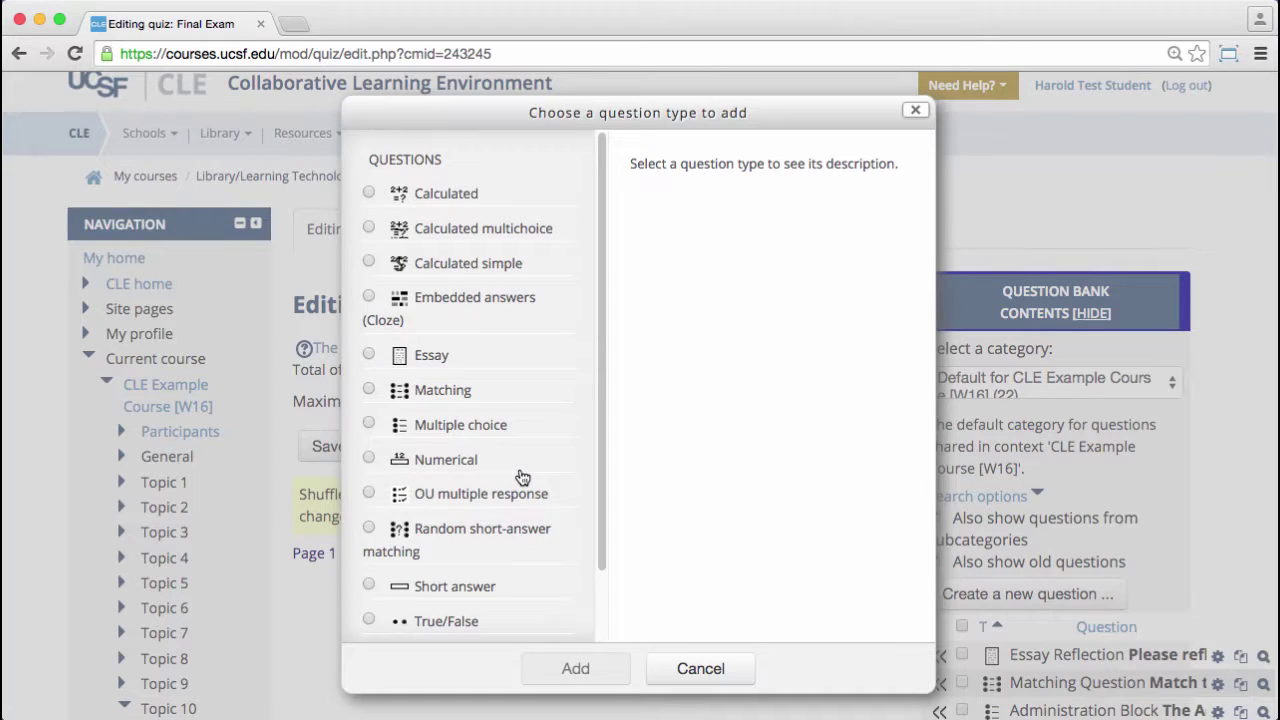
click(470, 268)
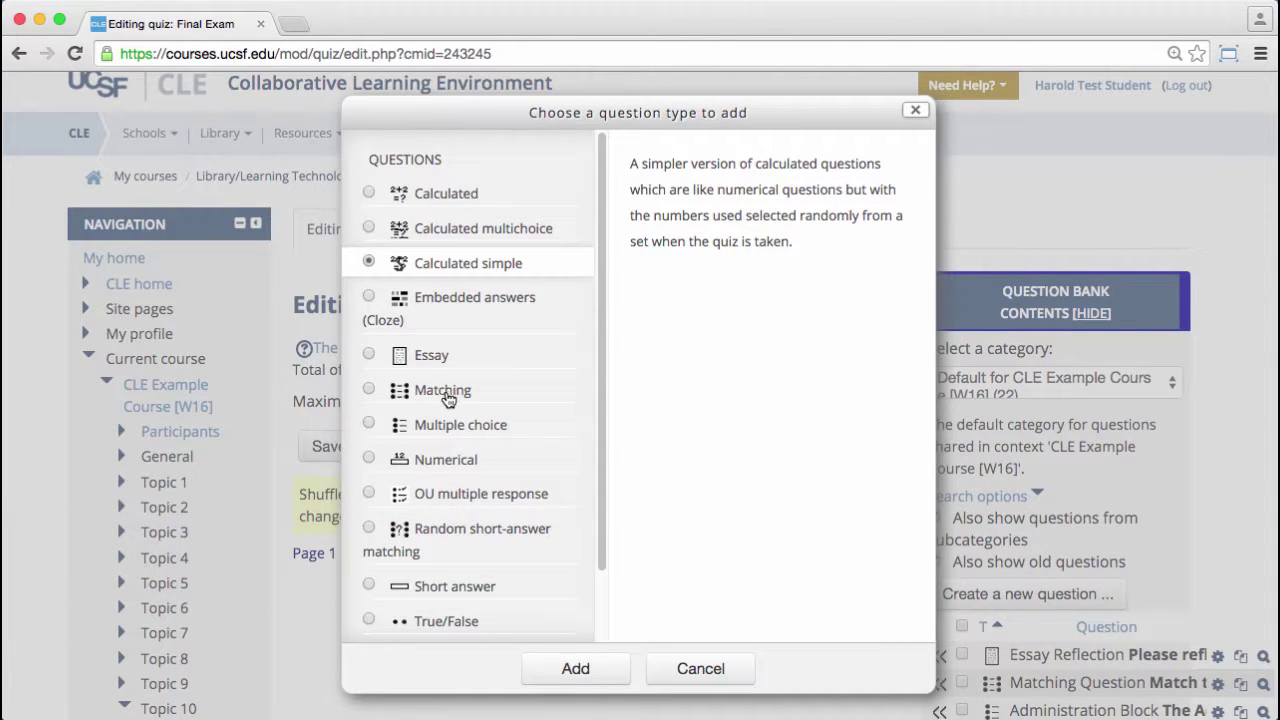
click(468, 425)
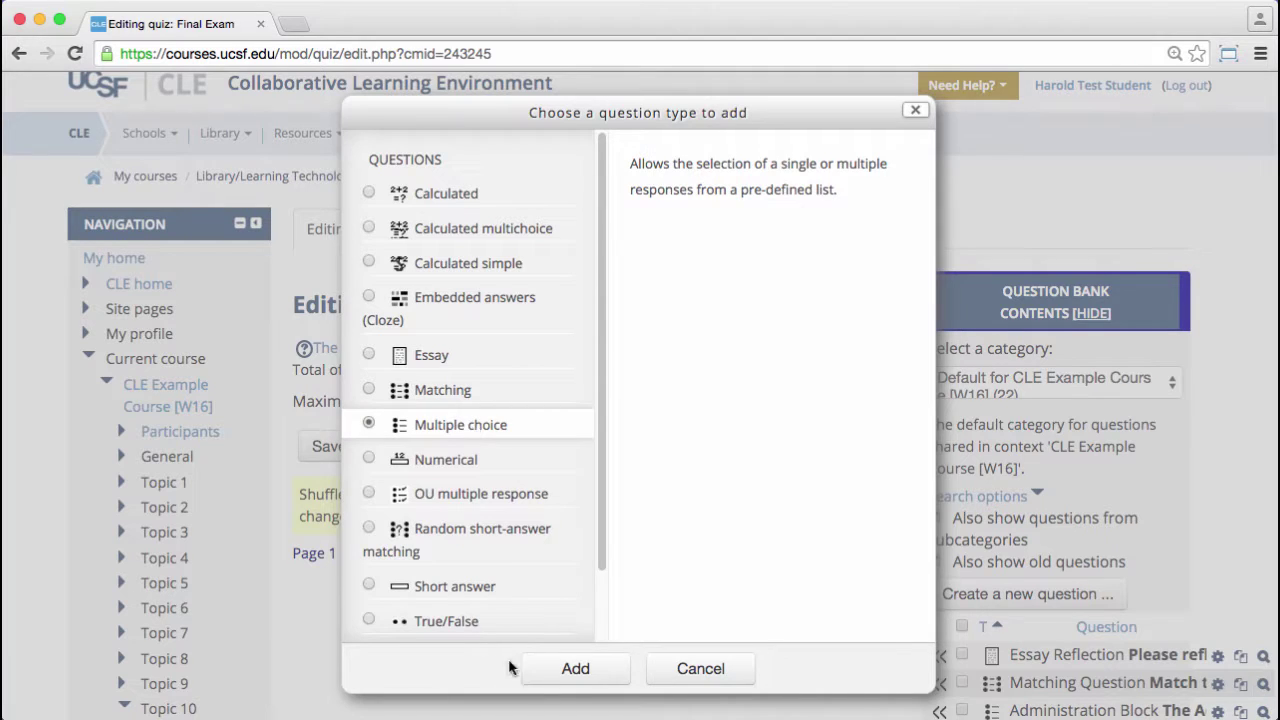
click(578, 678)
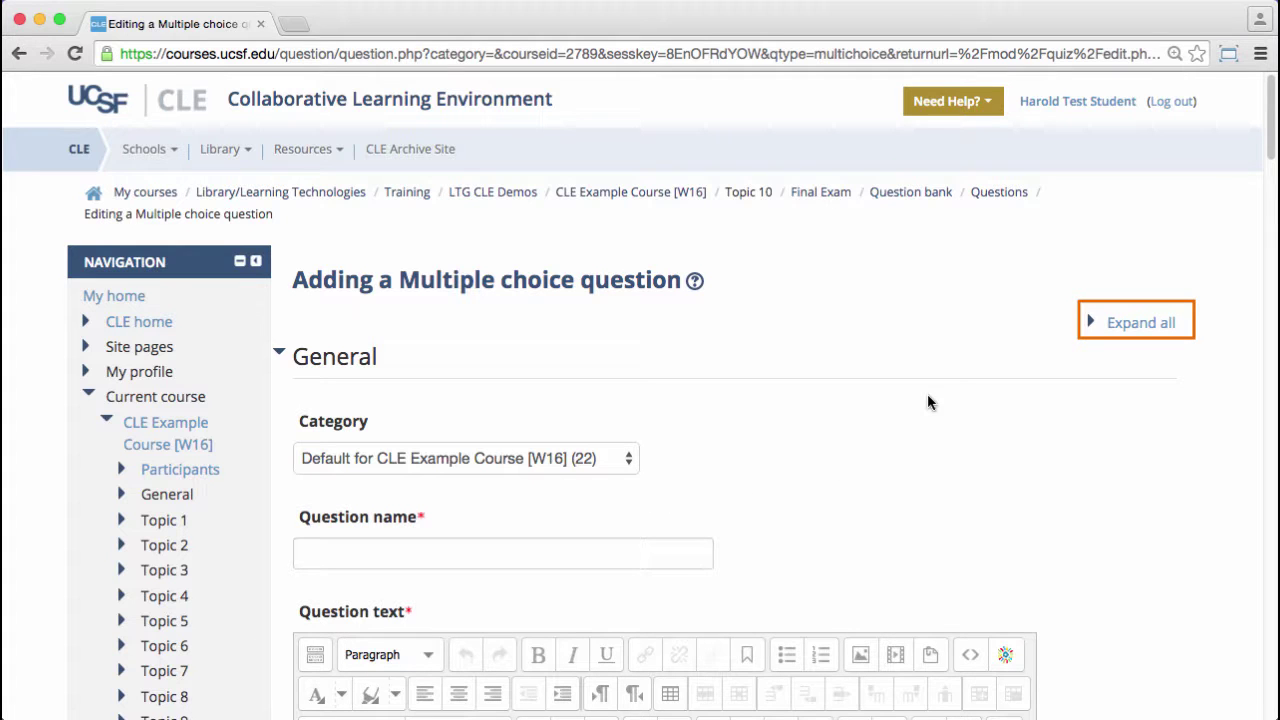
Expand all sections of the question form and set the category to Final Exam.
click(1100, 322)
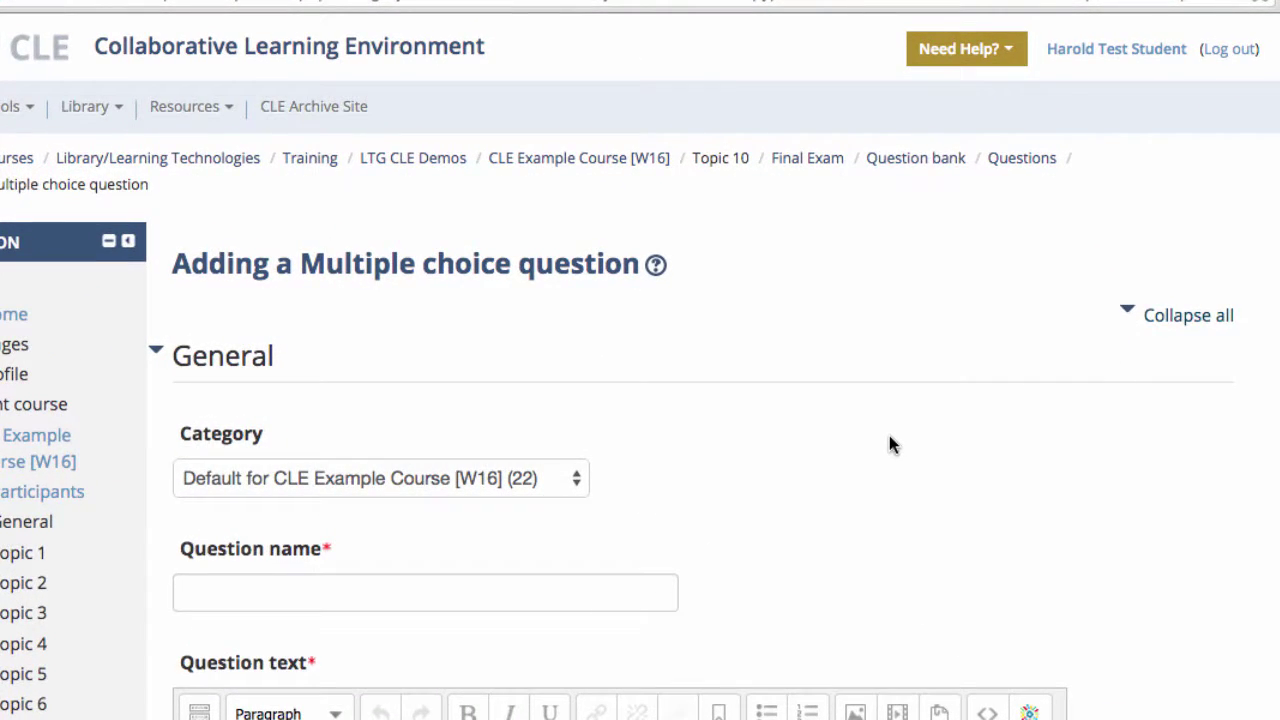
click(556, 477)
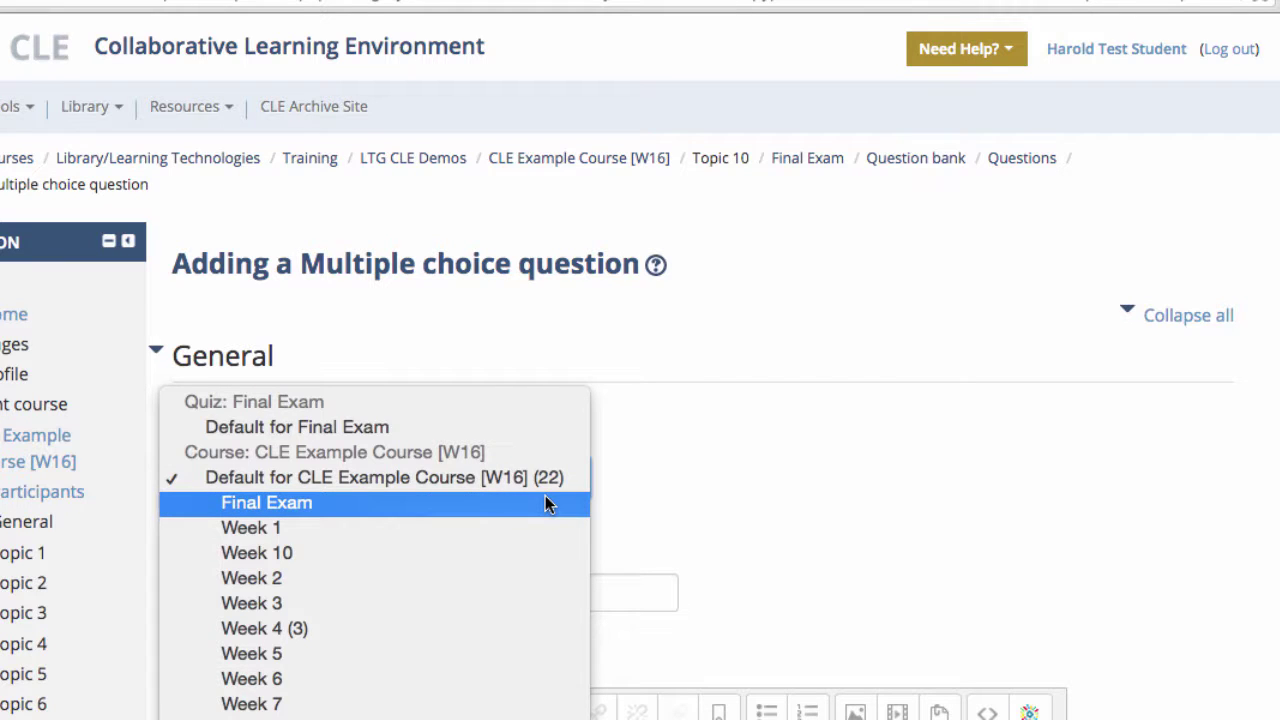
click(545, 502)
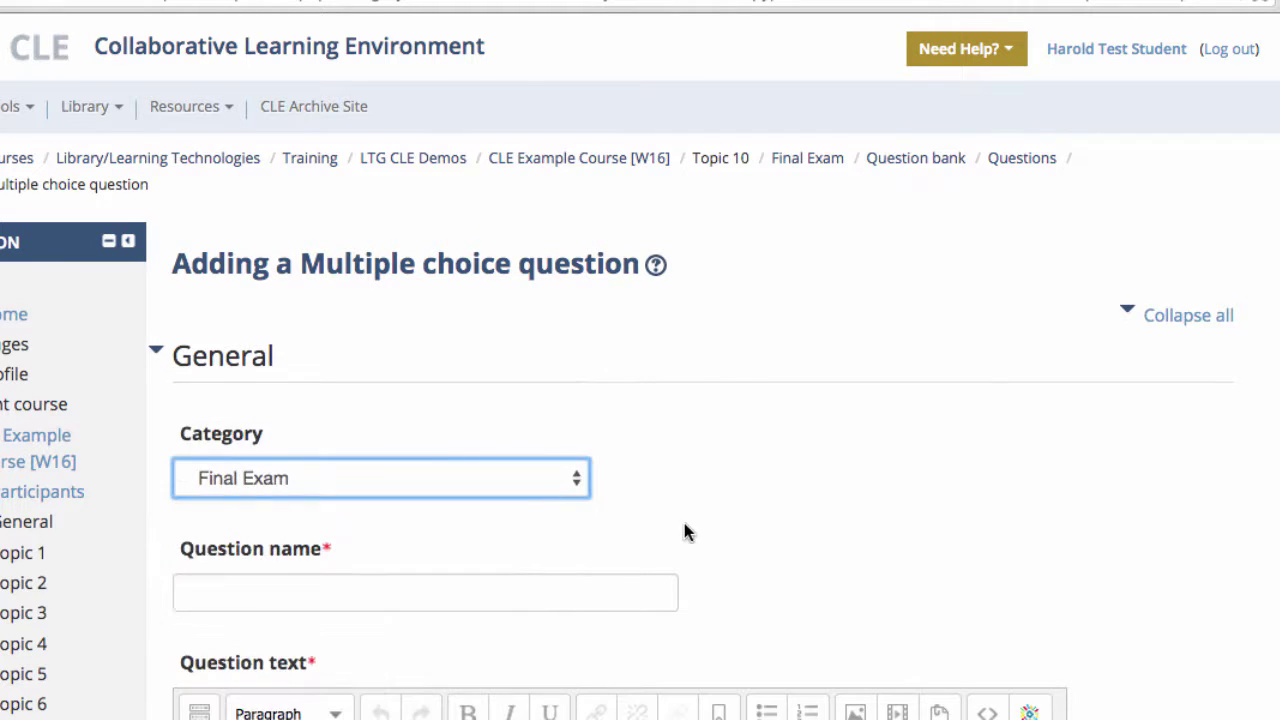
Name the question FinalExam_Abdominal.
scroll(690, 532, down, 2)
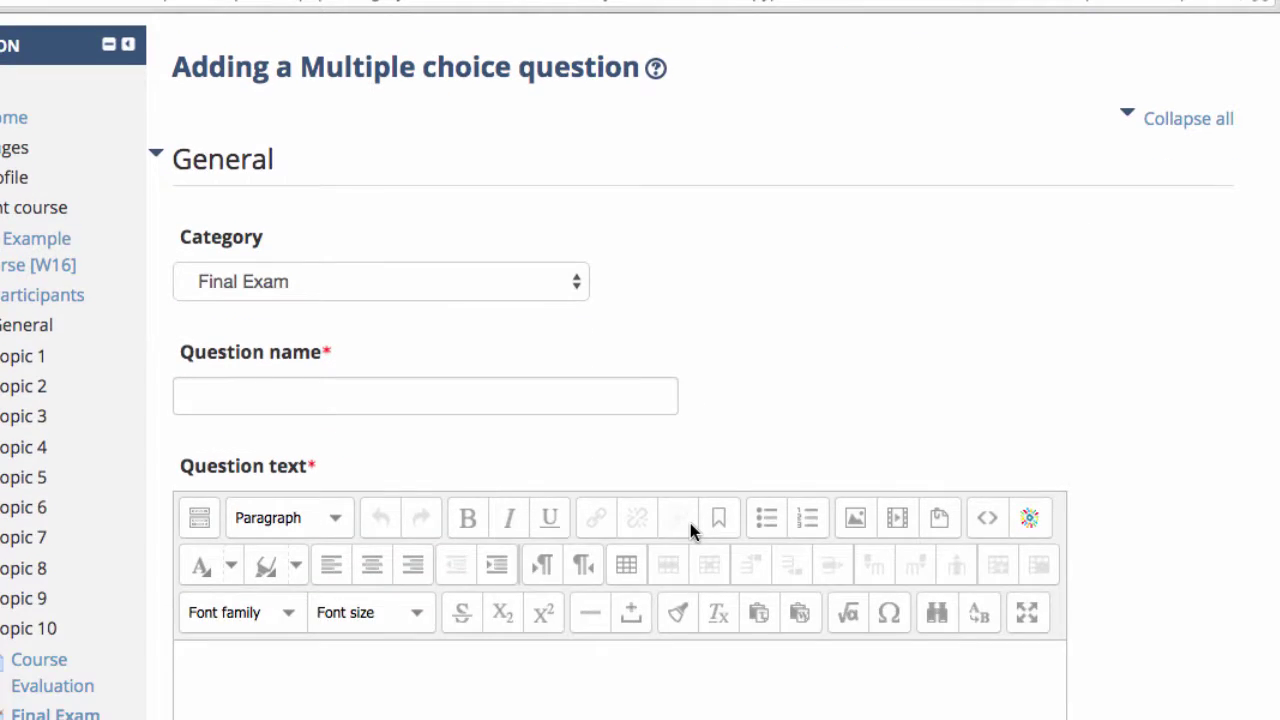
scroll(690, 528, down, 1)
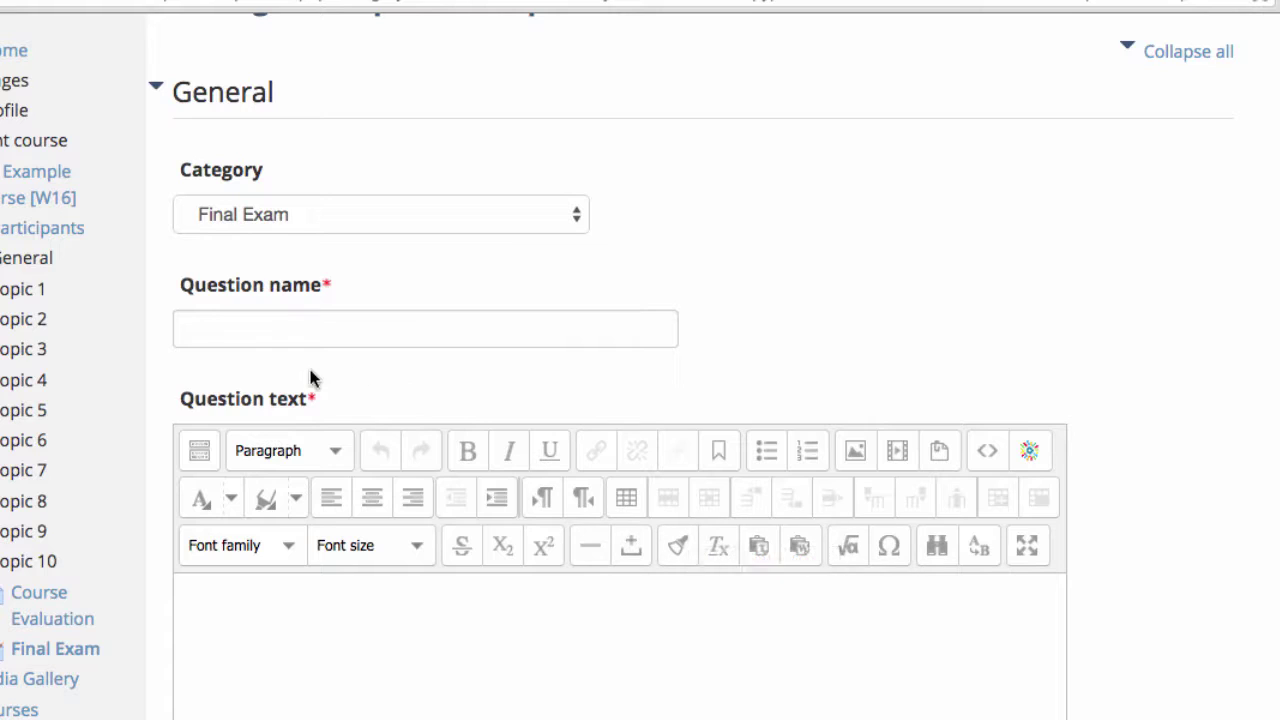
click(258, 331)
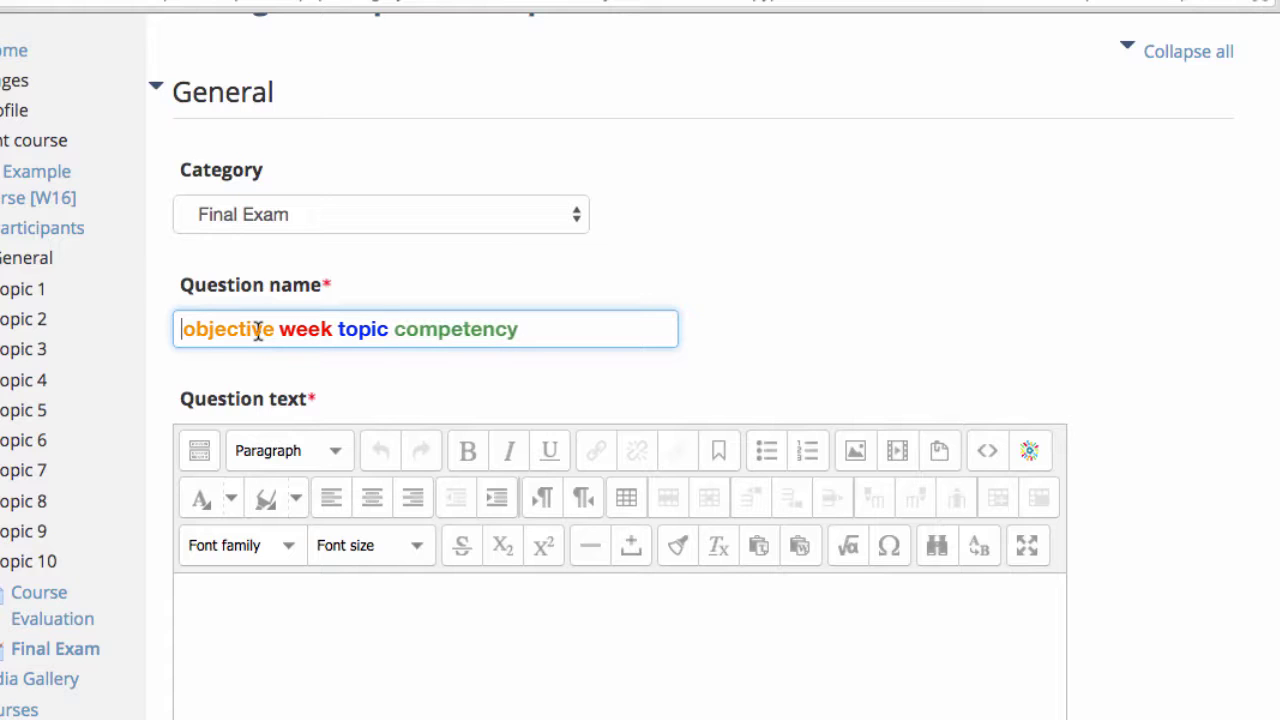
text(F)
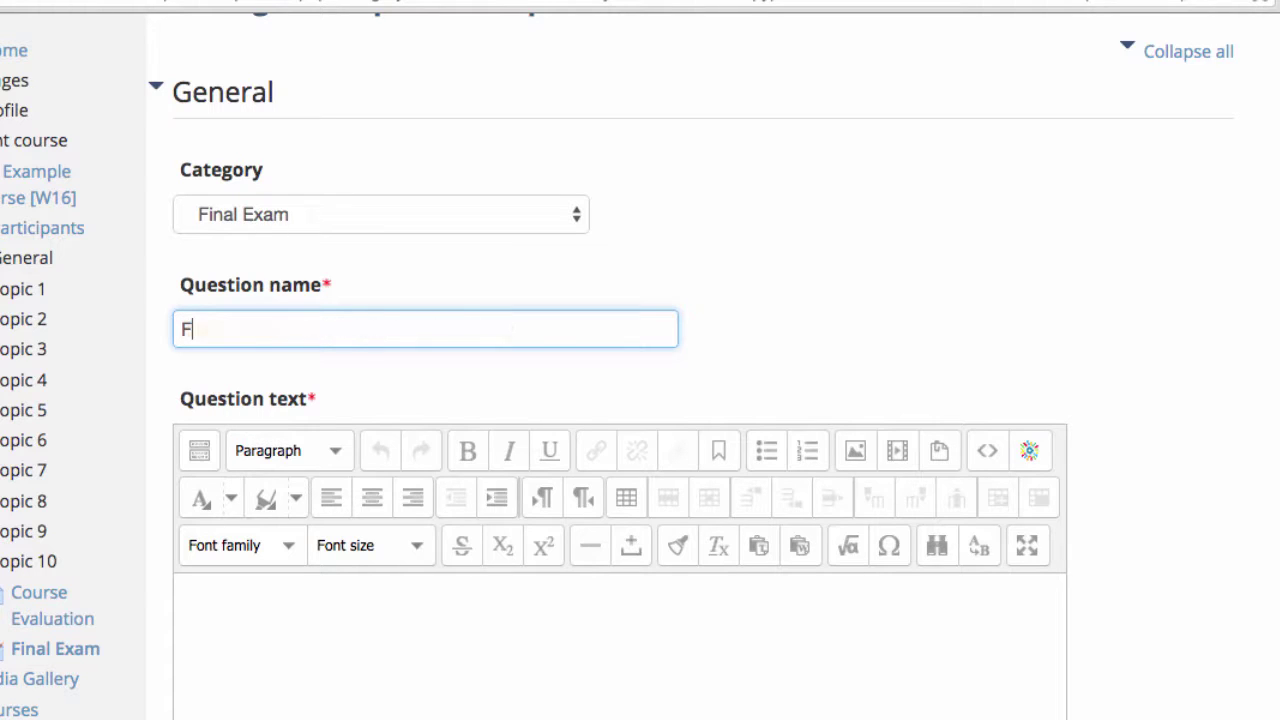
text(inalExam_A)
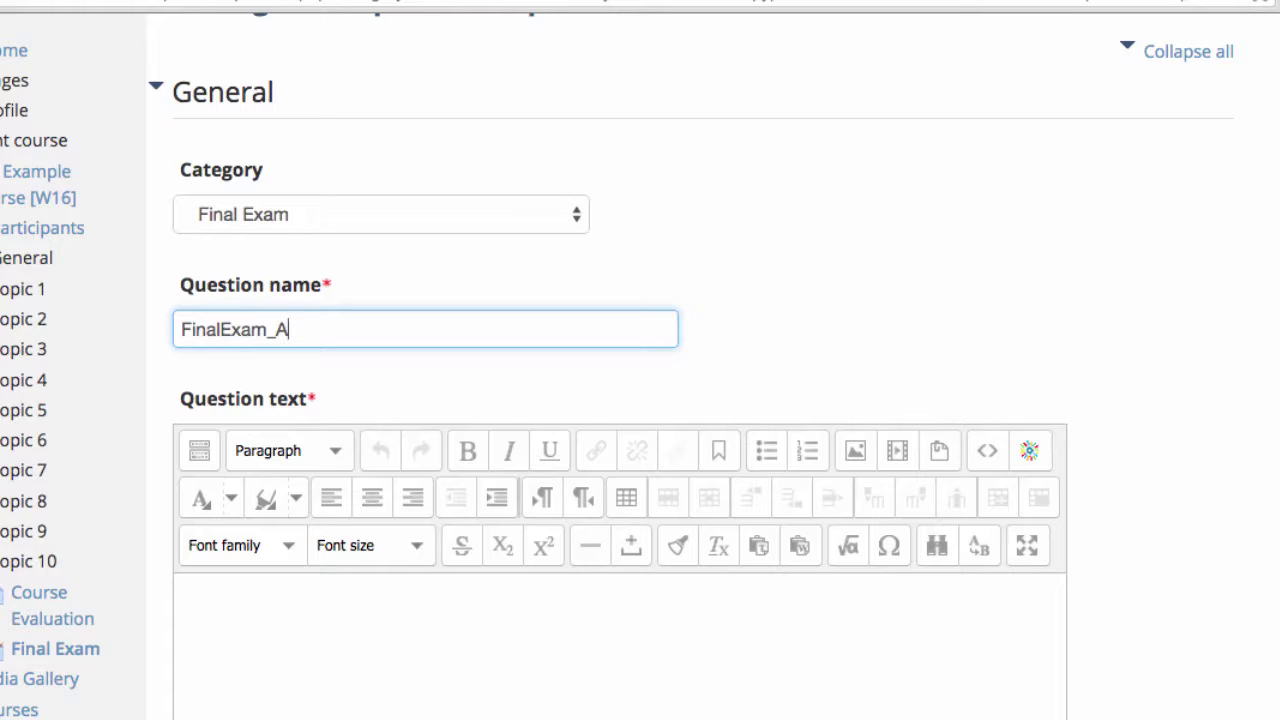
text(bdominal)
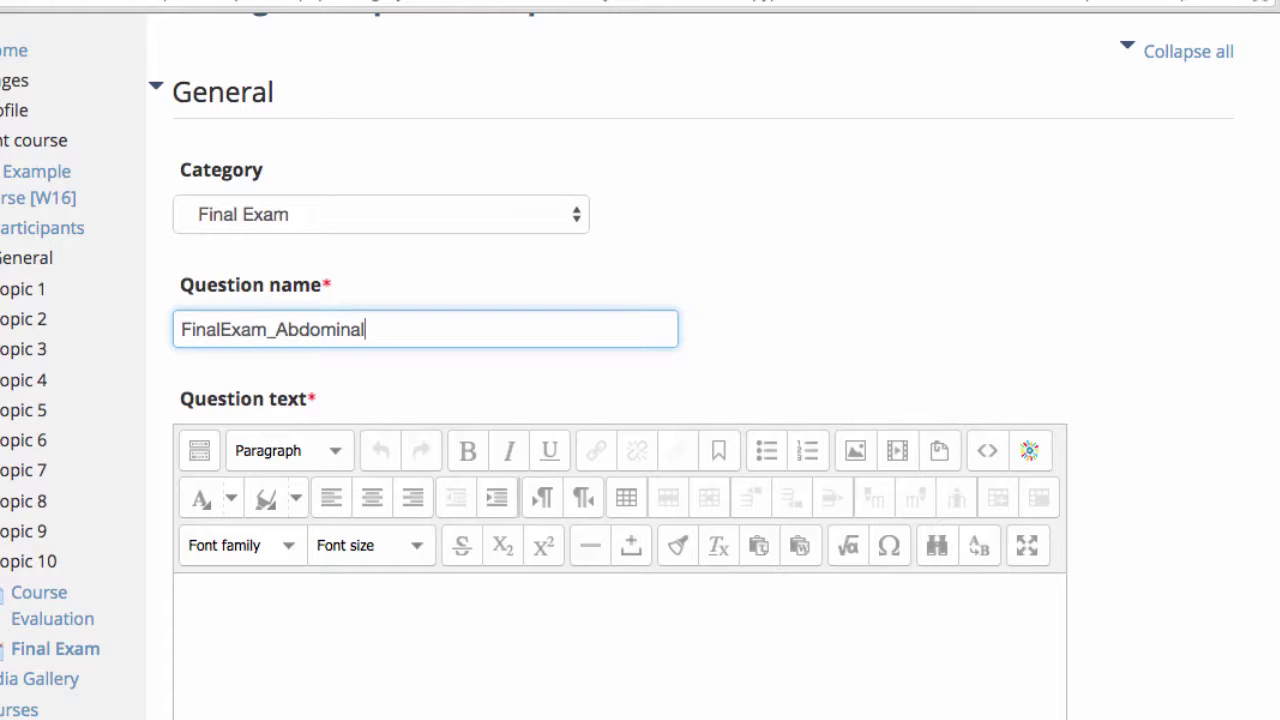
click(281, 370)
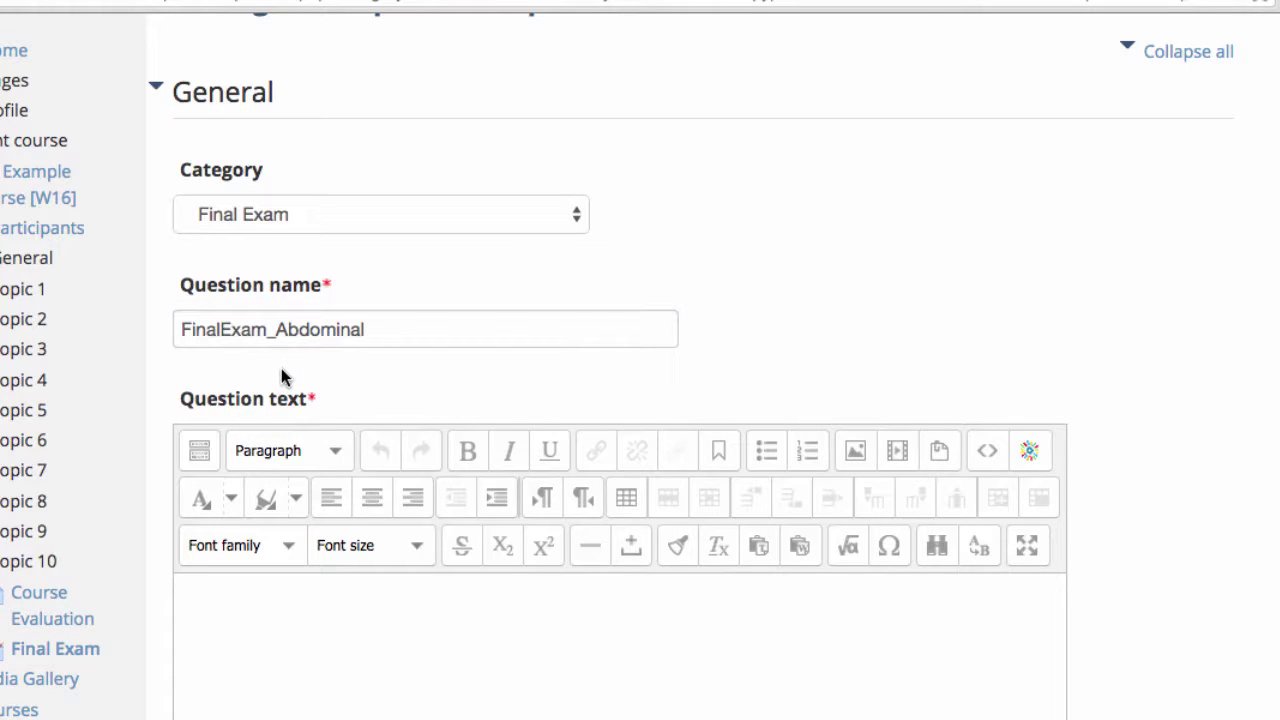
Enter the question text "For a patient with Crohn's disease, the medical-surgical nurse recommends a diet that is:" and make "Crohn's disease" bold.
scroll(269, 629, down, 3)
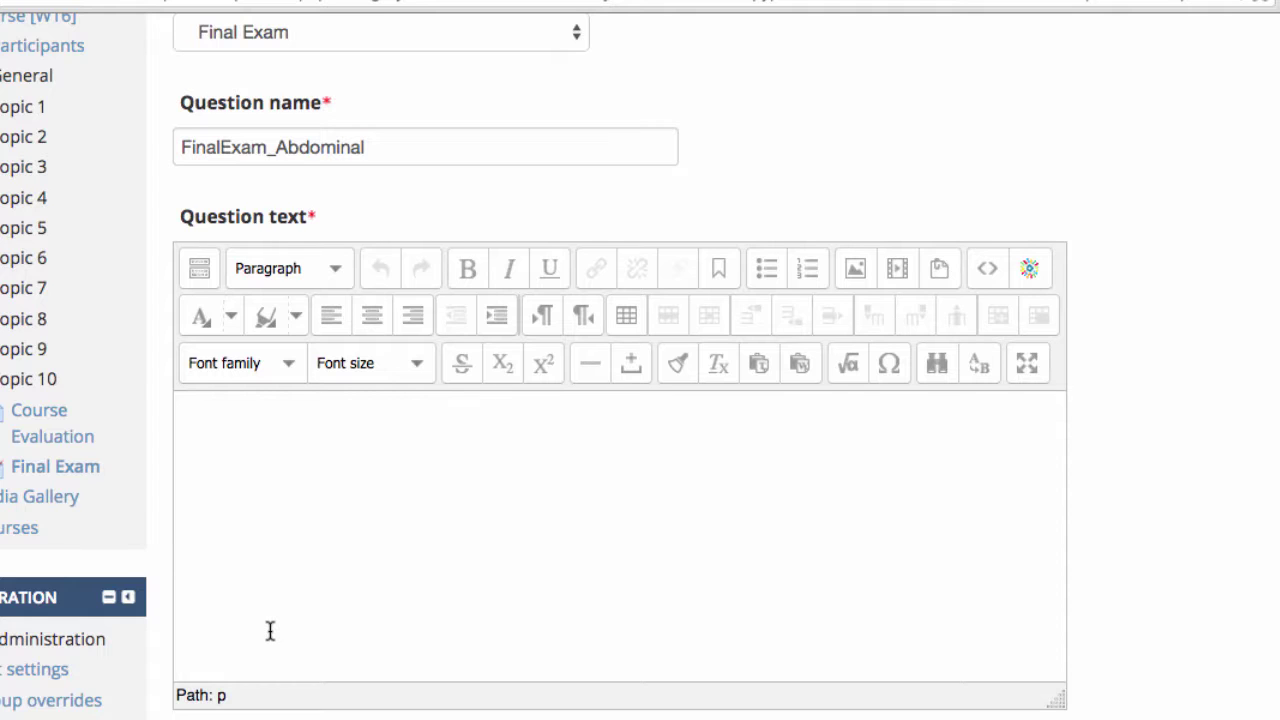
text(For a patient with Crohn's disease, the medical-surgical nurse recommends a diet that is:)
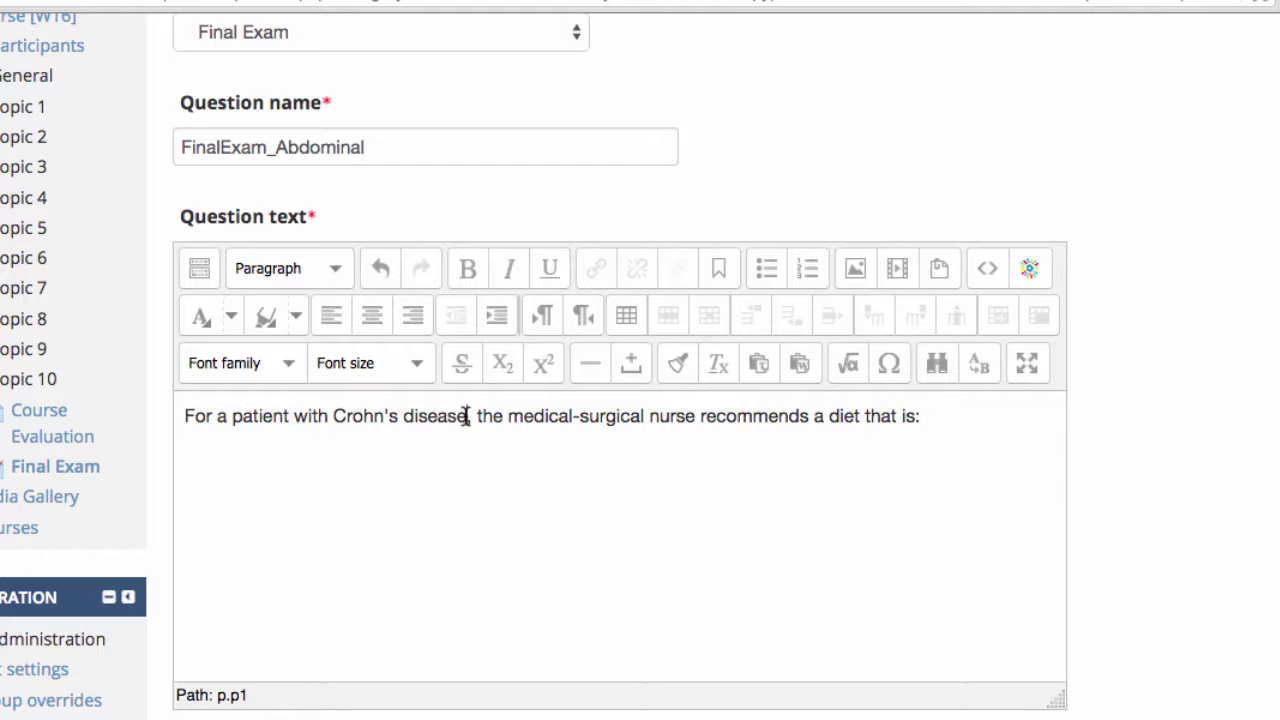
drag(466, 416, 333, 417)
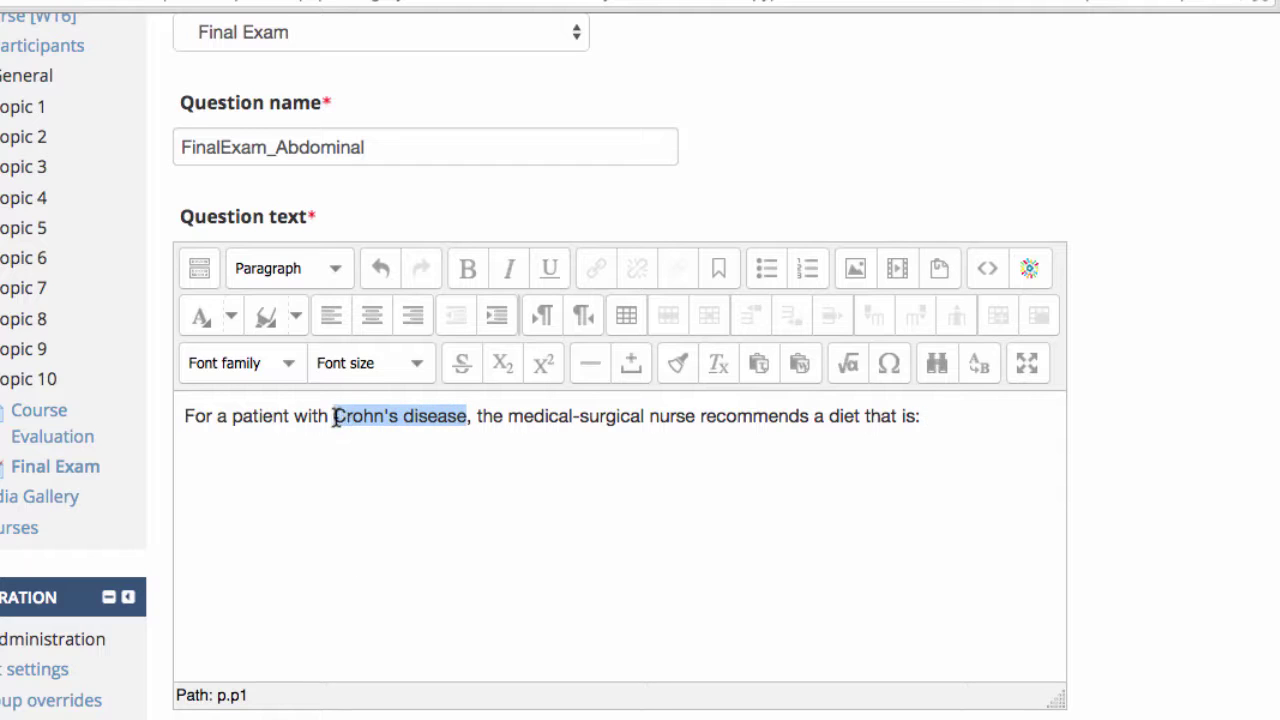
click(469, 270)
click(416, 488)
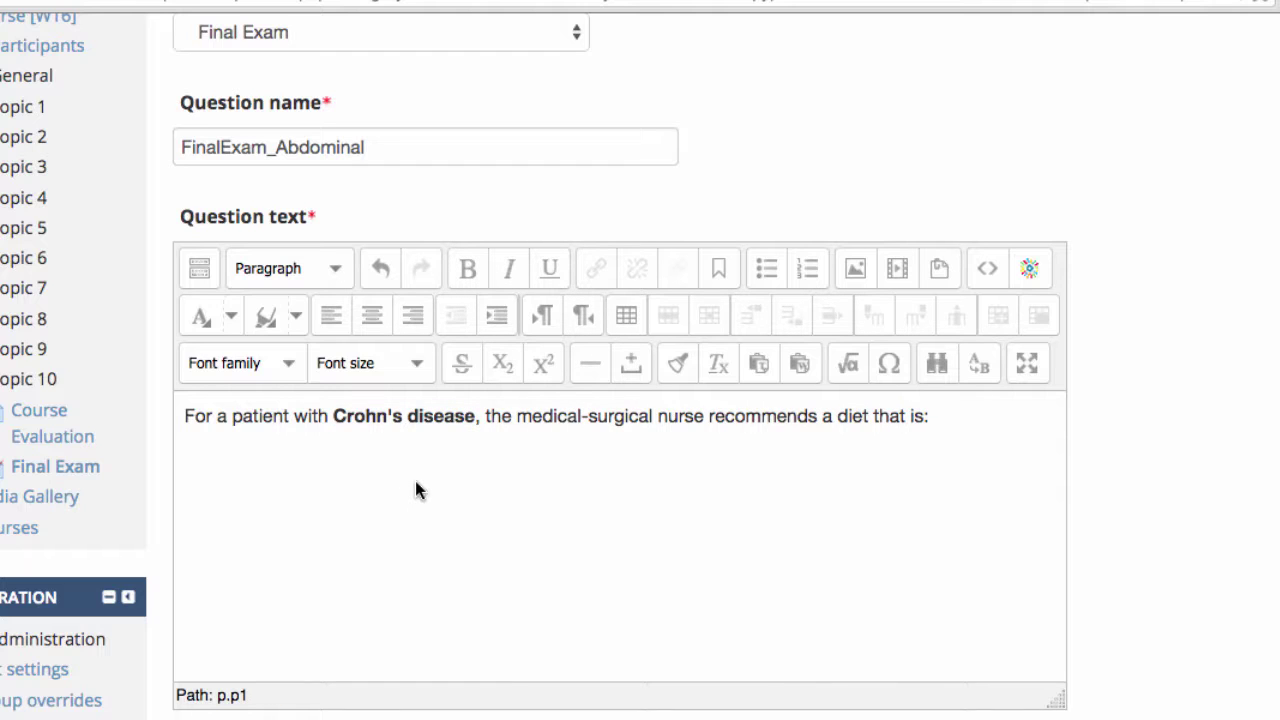
Try a default points value of 2 for the question and return it to 1.
scroll(417, 489, down, 6)
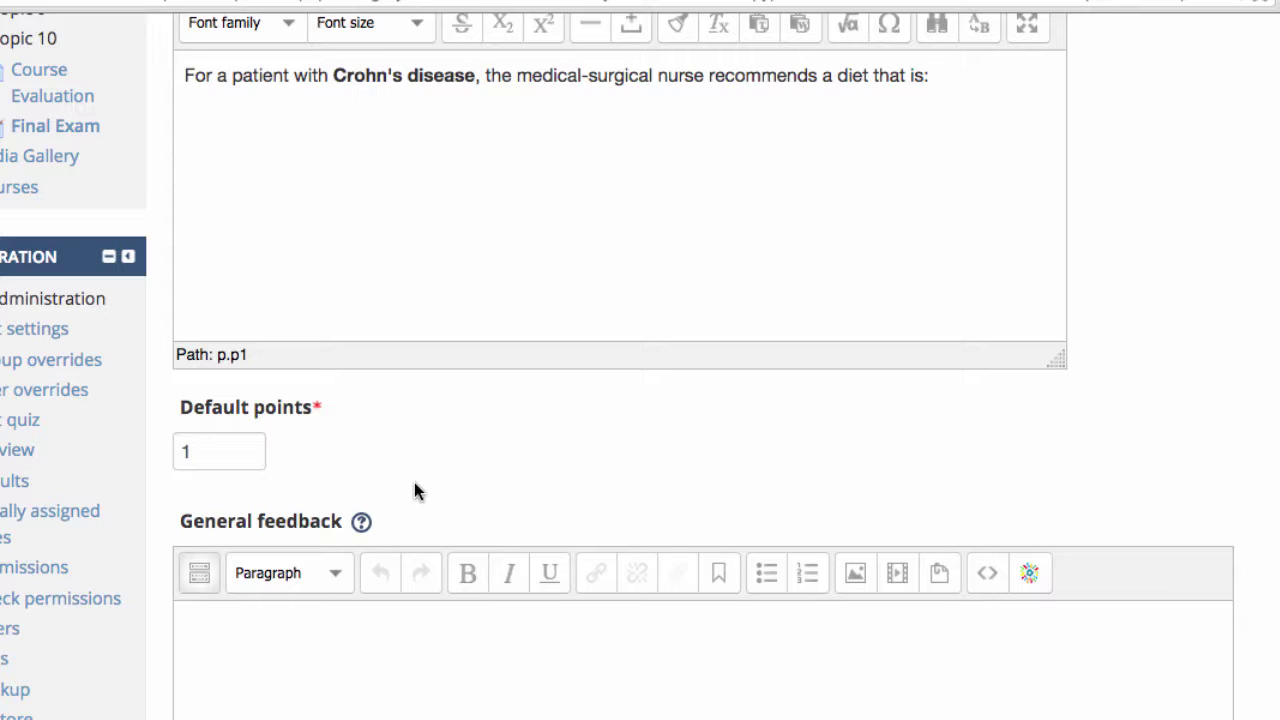
double_click(240, 449)
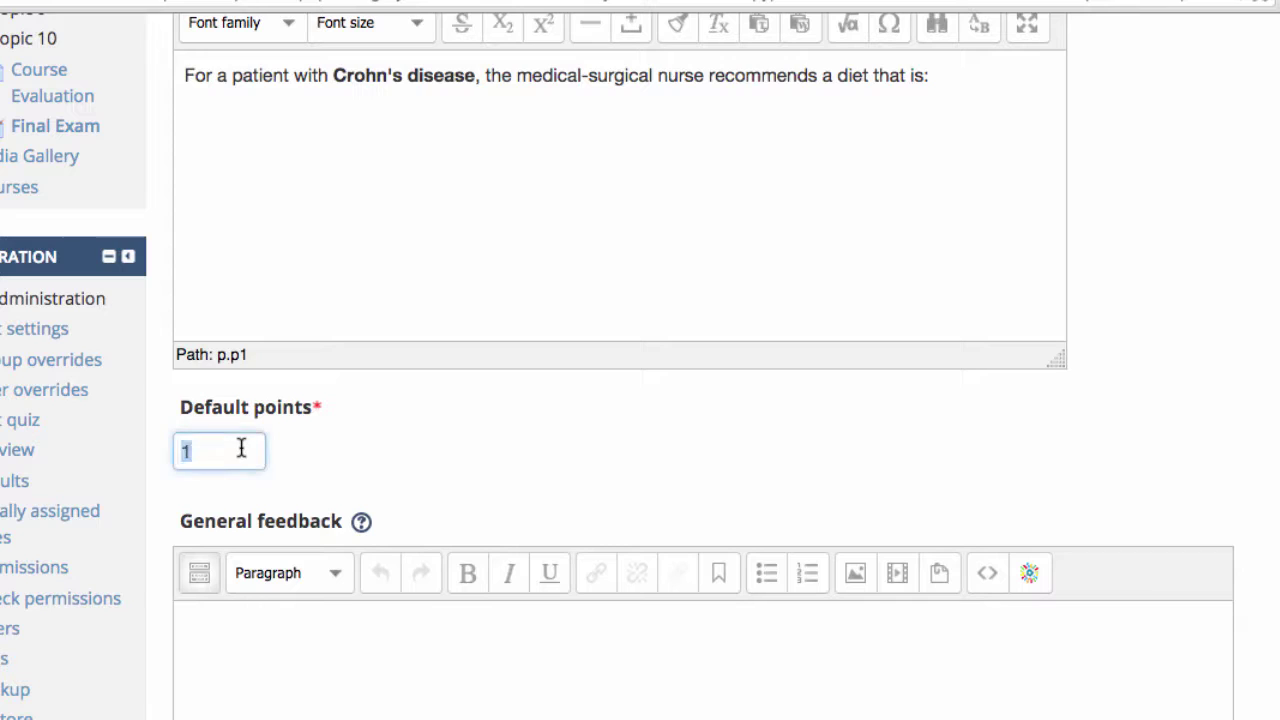
text(2)
key(BackSpace)
text(1)
click(495, 450)
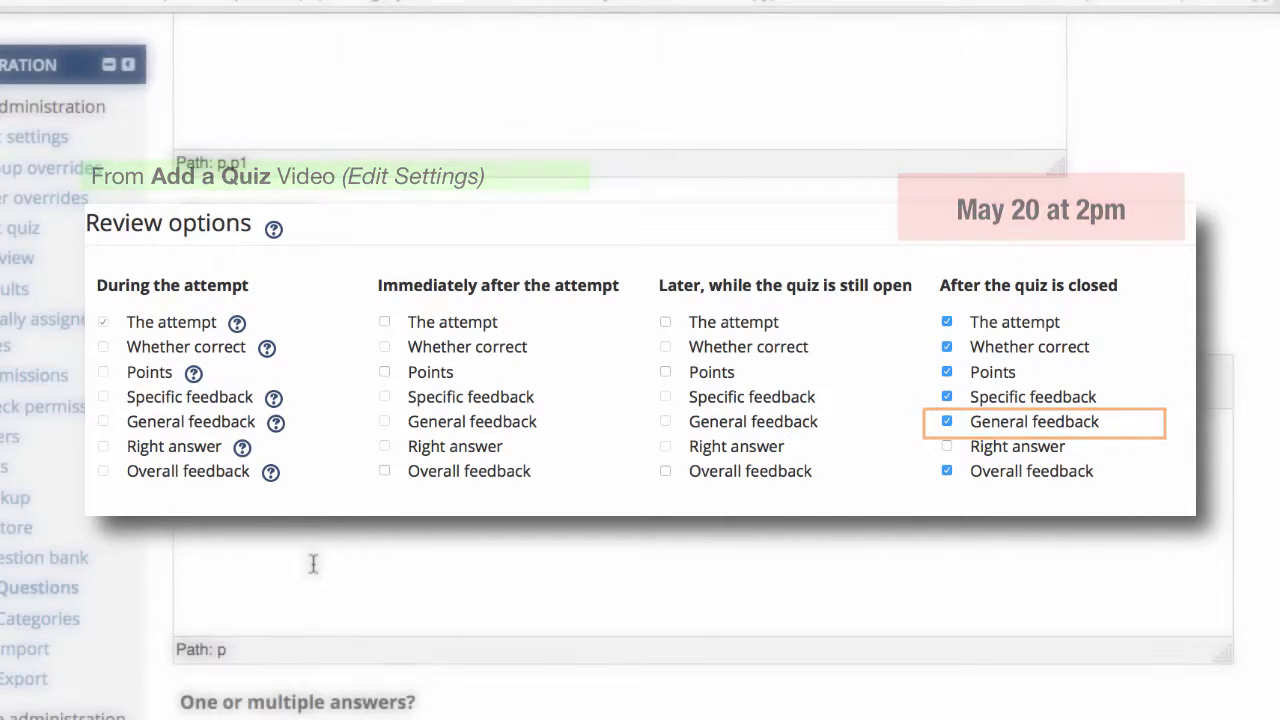
Enter the general feedback "Refer to Chapter 14 in your textbook for more information about this question".
click(313, 564)
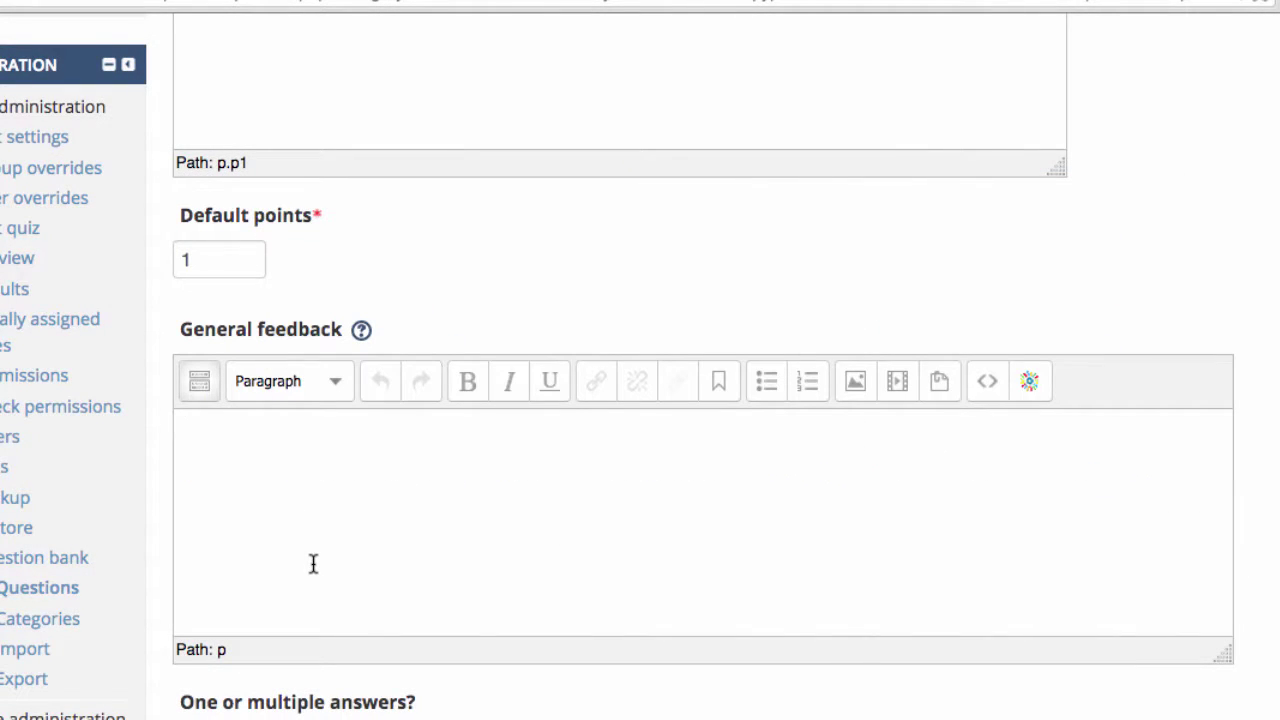
text(Refer to Chapter 14 in your textbook for more information about this question)
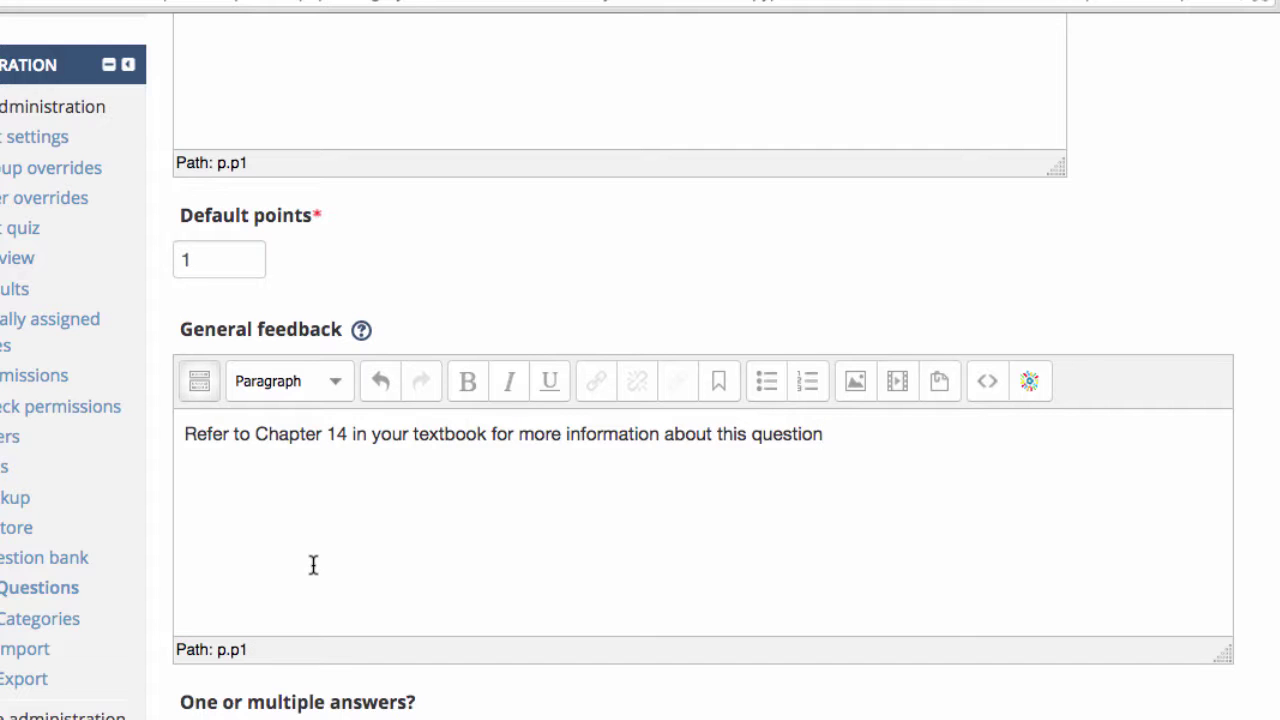
Set the question to "One answer only" and number its choices "a., b., c., ...".
scroll(313, 565, down, 8)
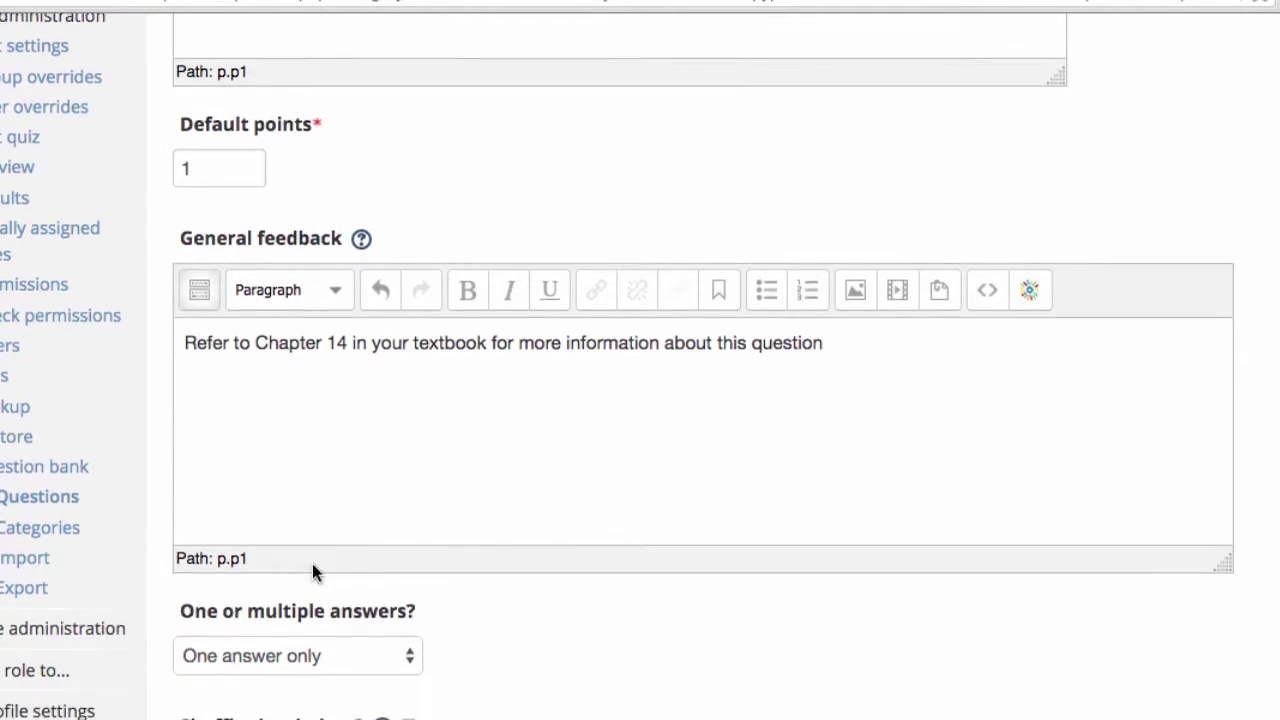
scroll(312, 573, down, 1)
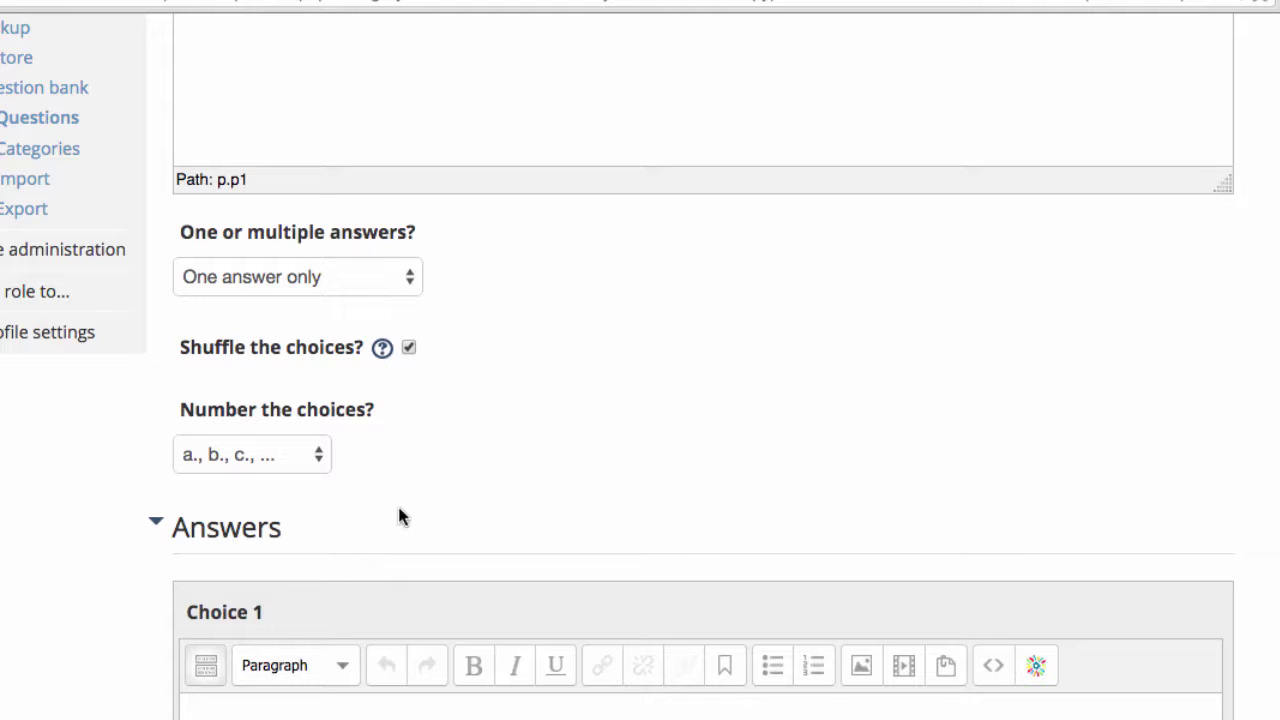
click(415, 290)
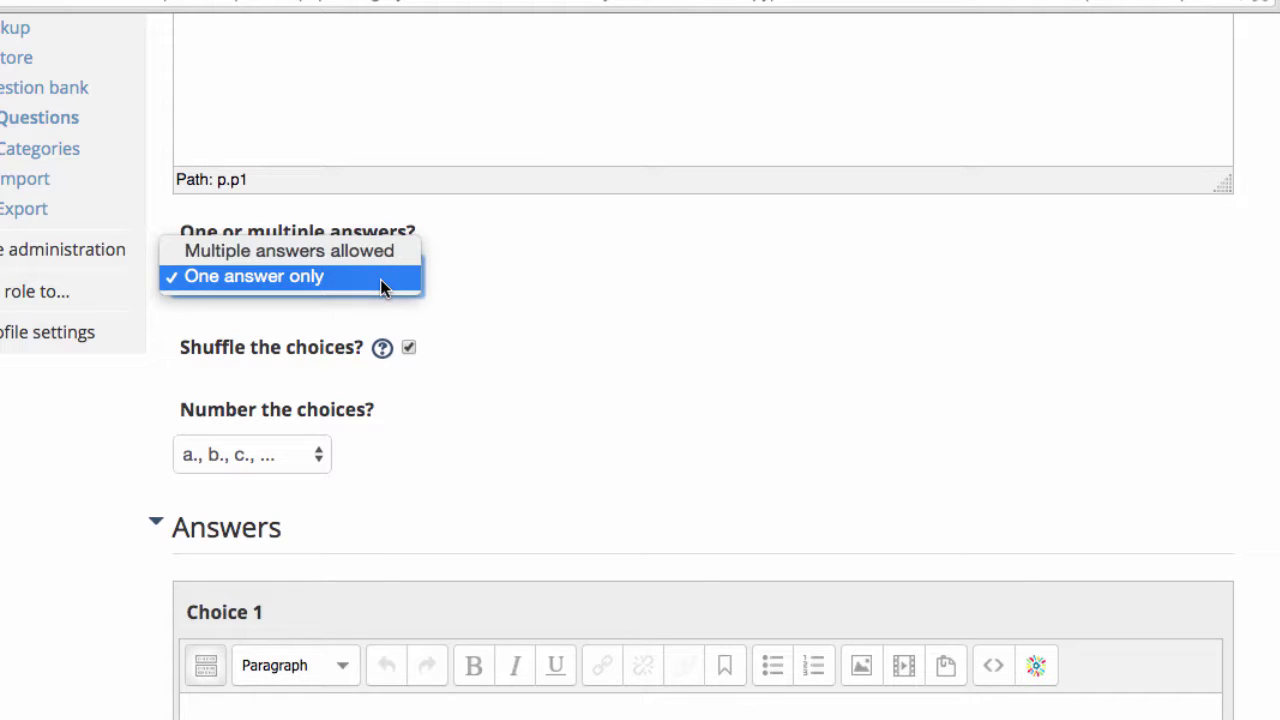
click(380, 279)
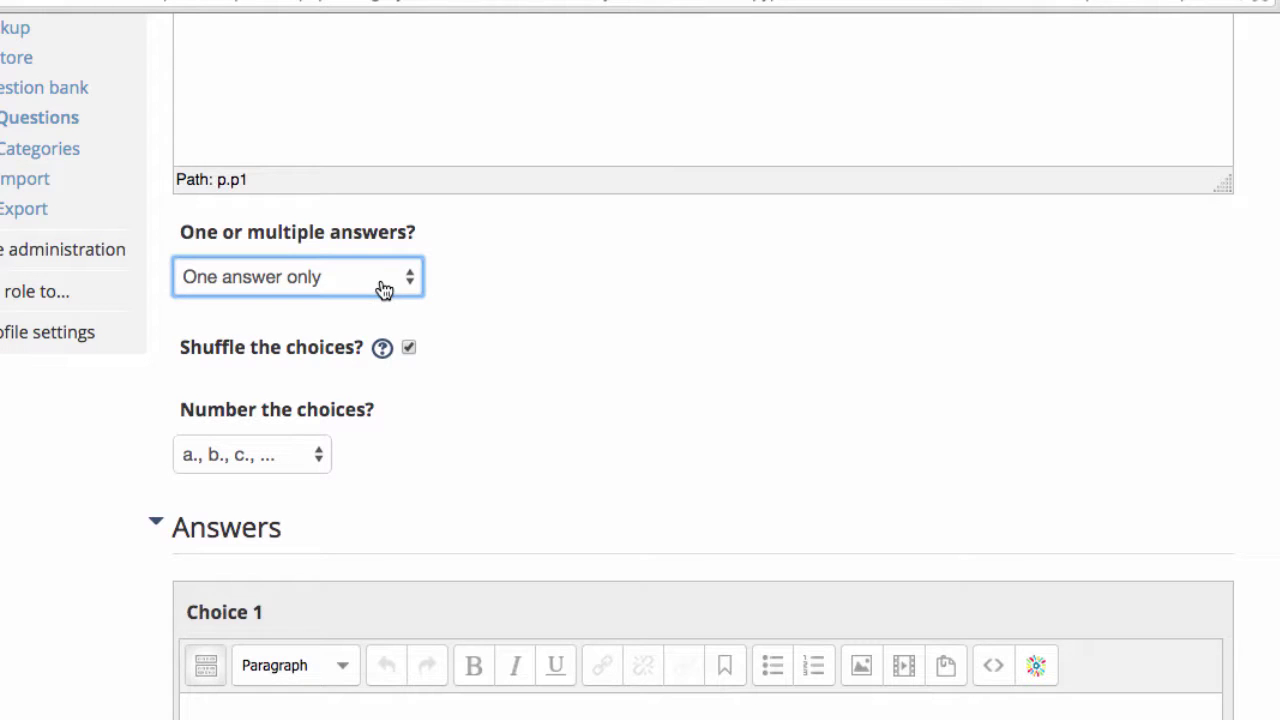
click(550, 368)
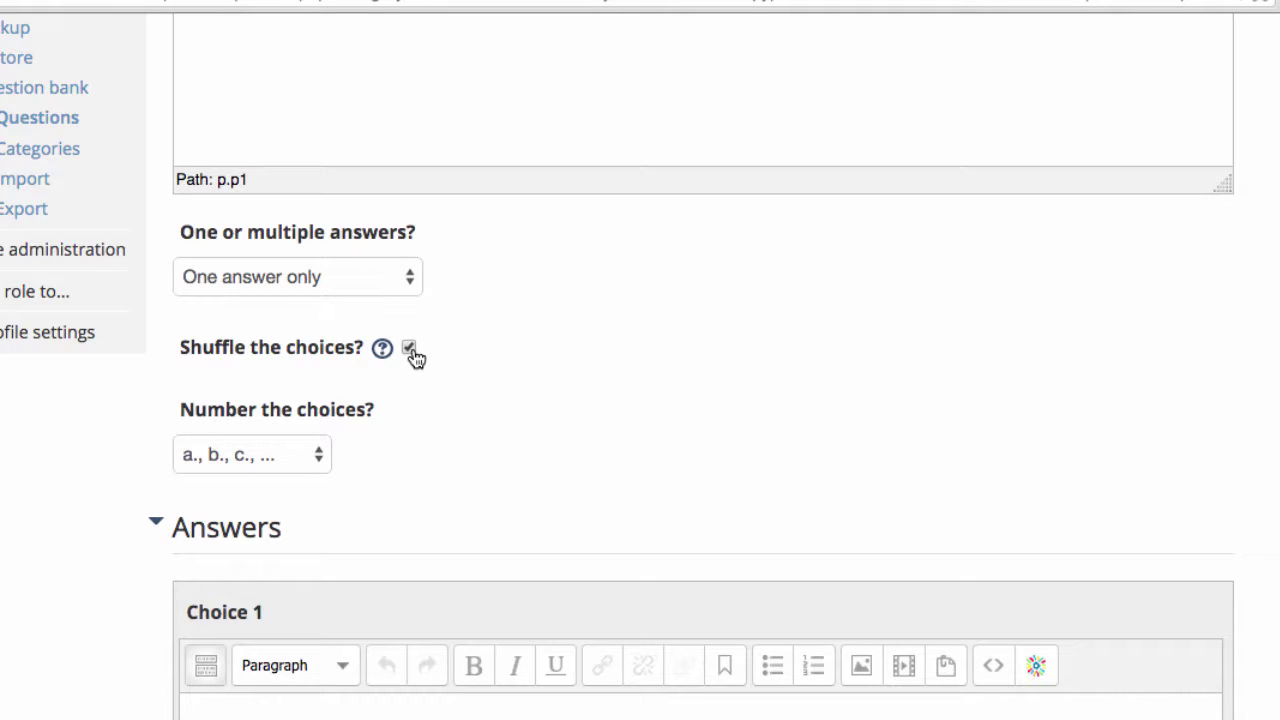
scroll(415, 357, down, 2)
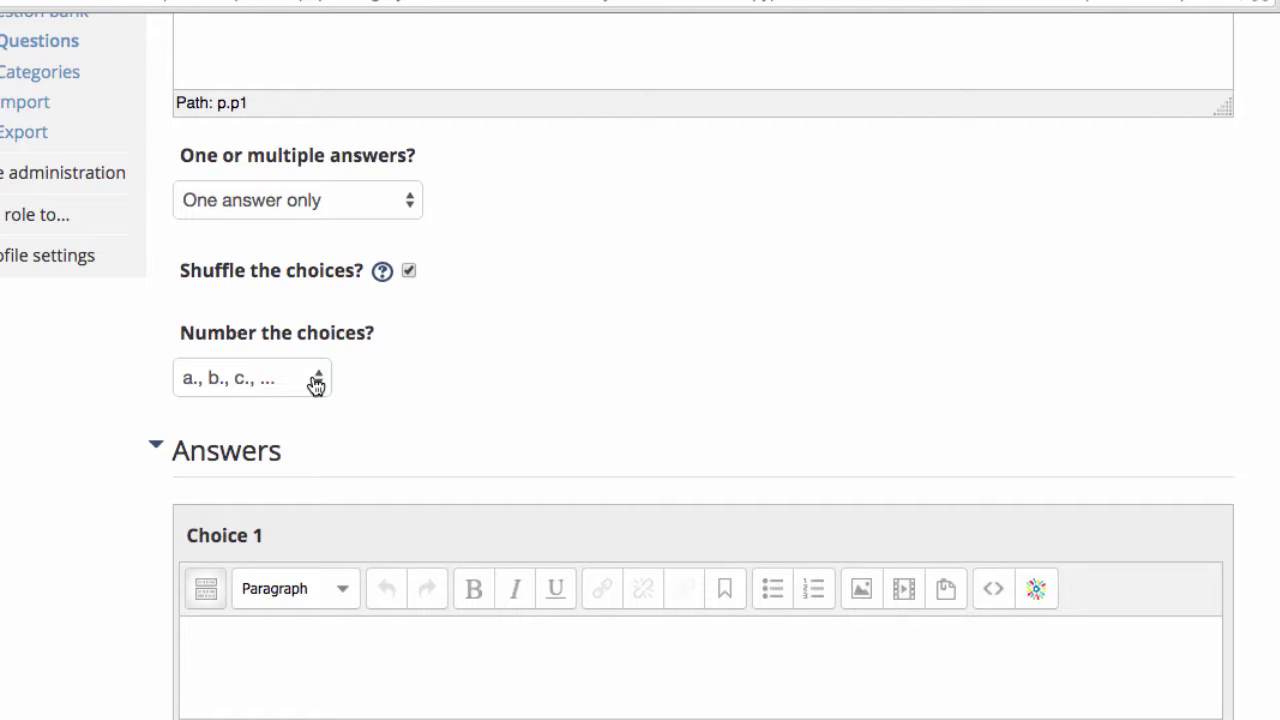
click(316, 384)
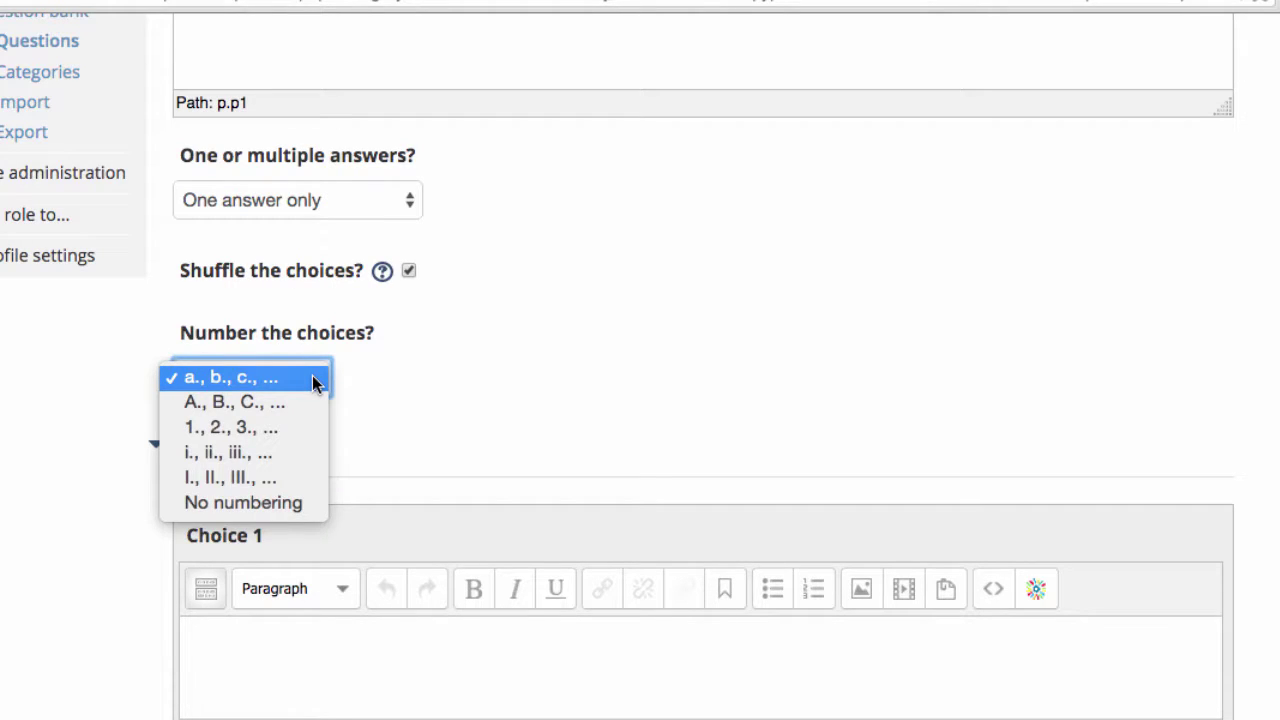
click(314, 382)
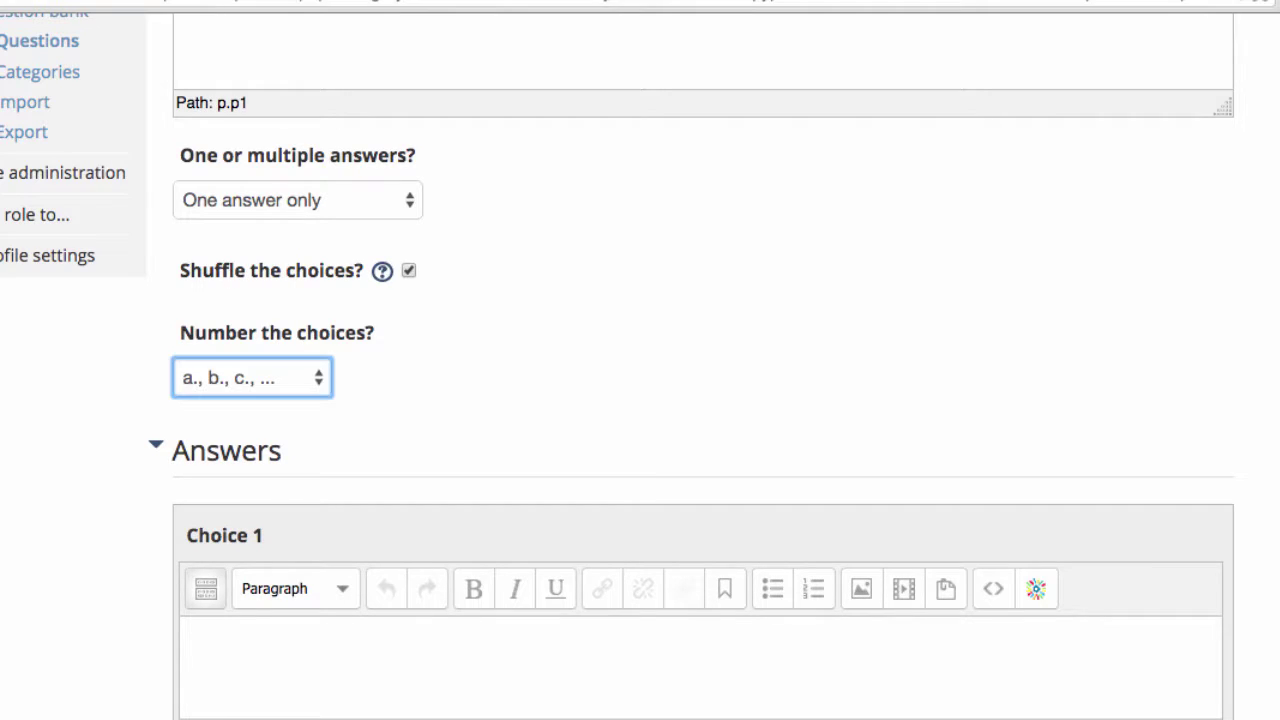
Enter "high in fiber, and low in protein and calories." as Choice 1 and "high in potassium." as Choice 2.
scroll(640, 400, down, 3)
scroll(640, 400, down, 2)
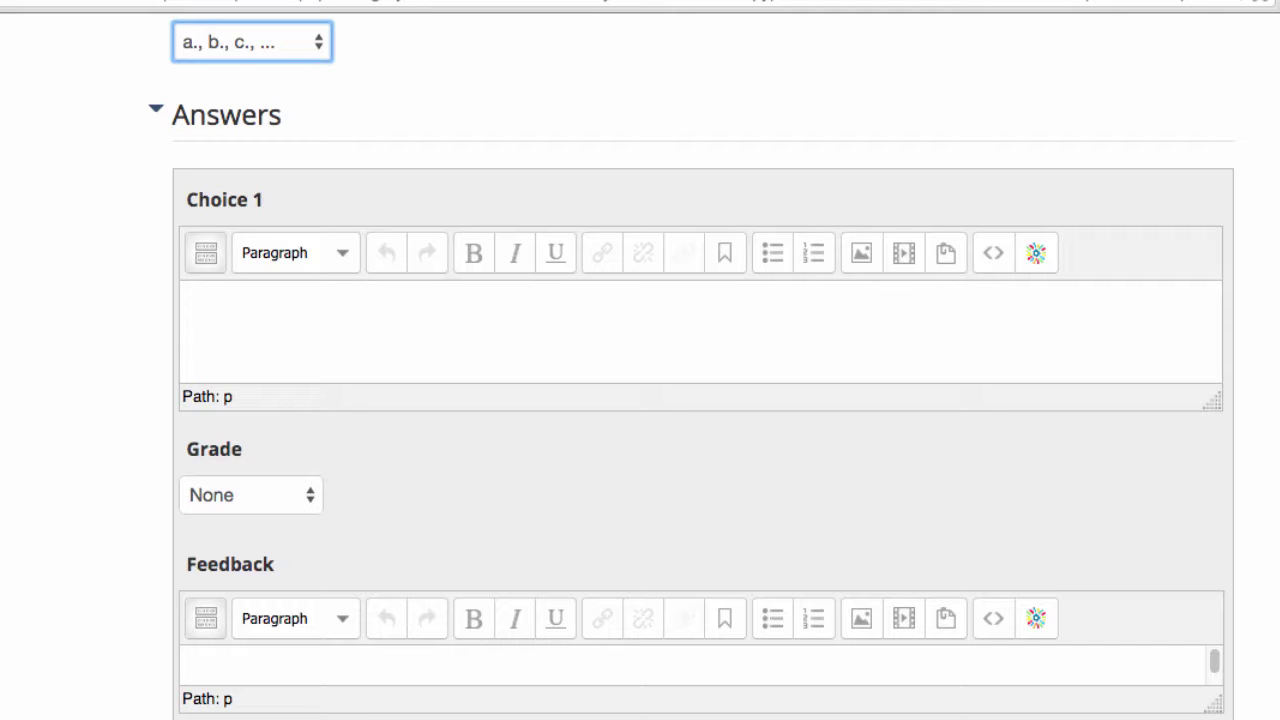
click(229, 340)
text(high in fiber, and low in protein and calories.)
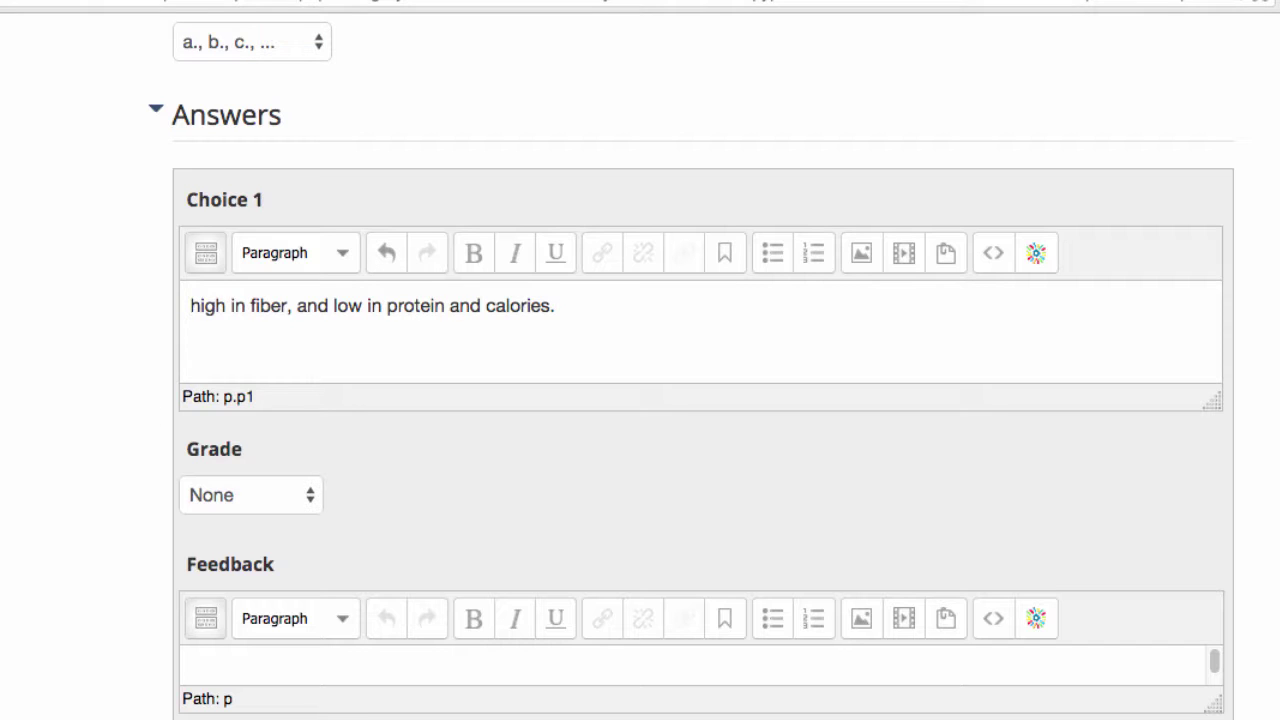
scroll(163, 697, down, 6)
scroll(163, 697, down, 3)
click(234, 262)
text(high in potassium.)
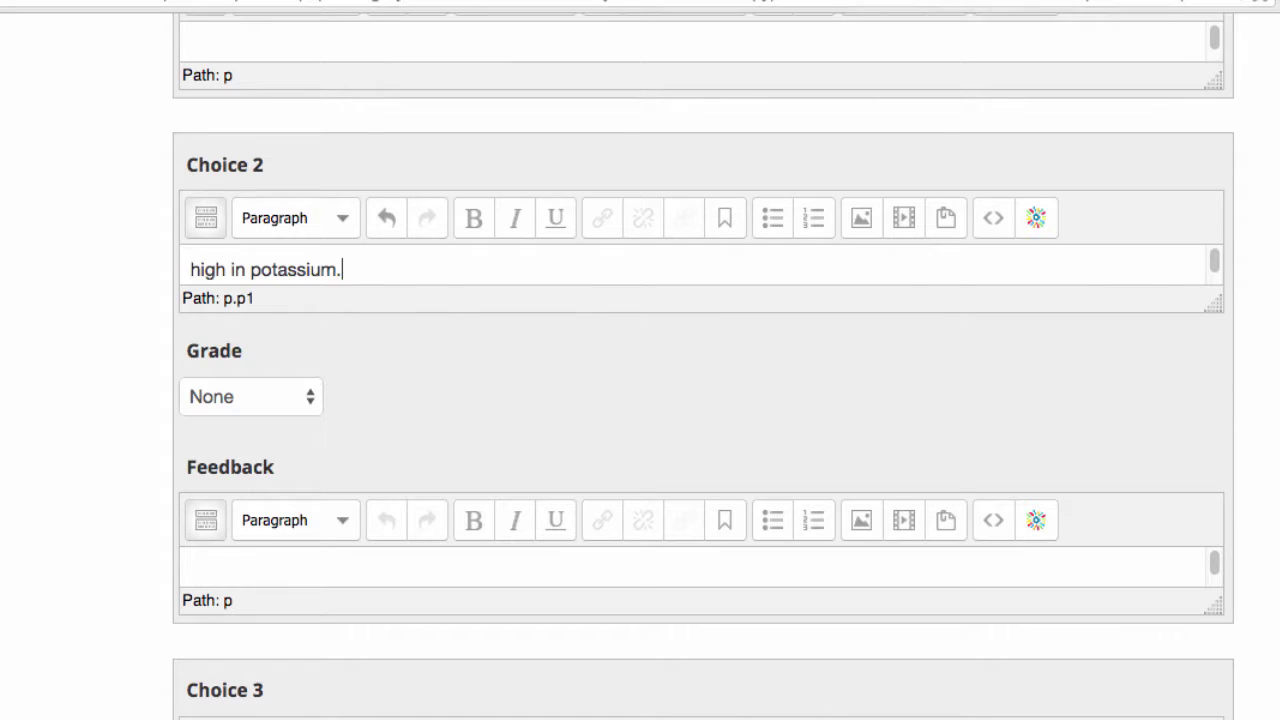
click(217, 560)
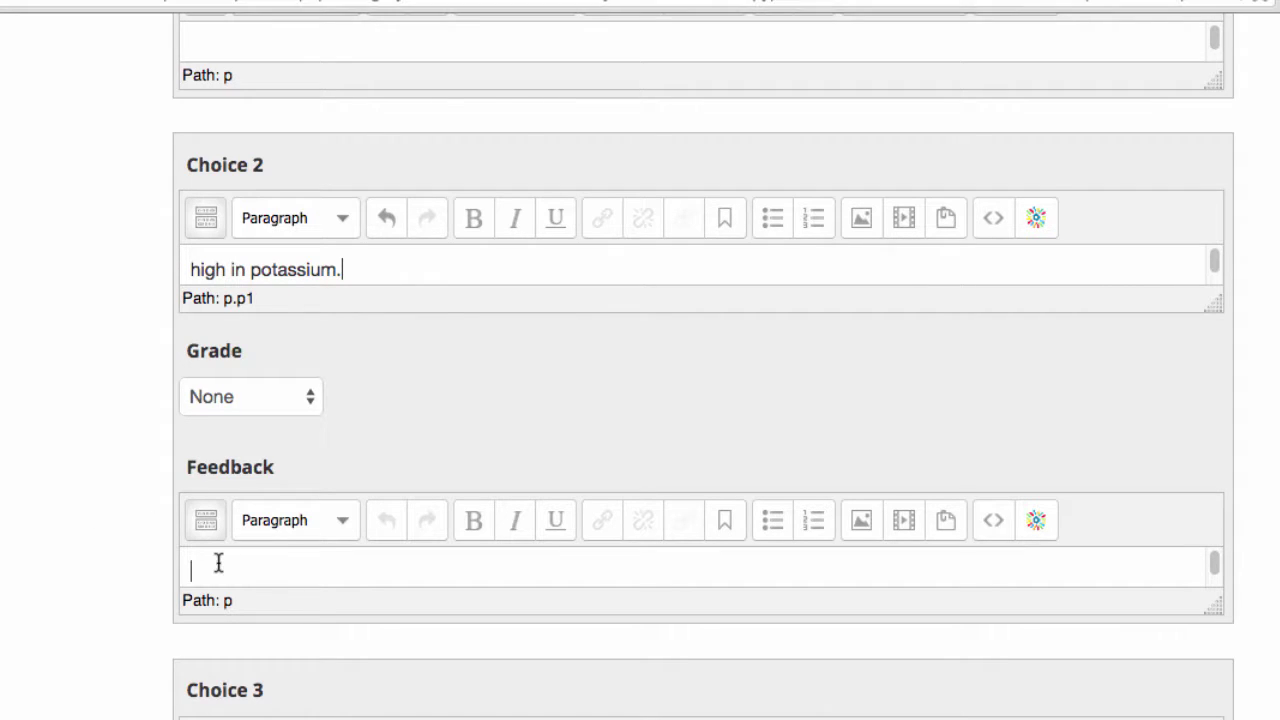
Enter "low in fiber, and high in protein and calories." as Choice 3 and "low in potassium." as Choice 4.
scroll(229, 669, down, 1)
click(229, 669)
text(low in fiber, and high in protein and calories.)
scroll(223, 657, down, 5)
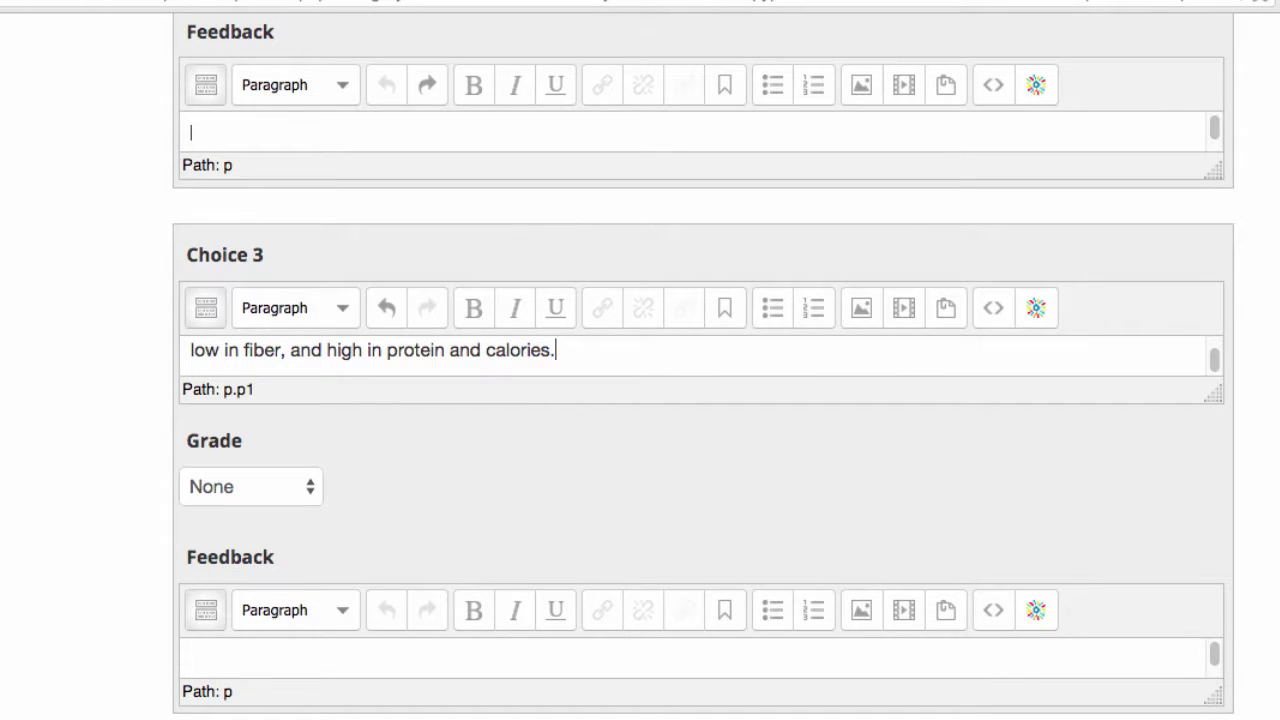
scroll(222, 677, down, 2)
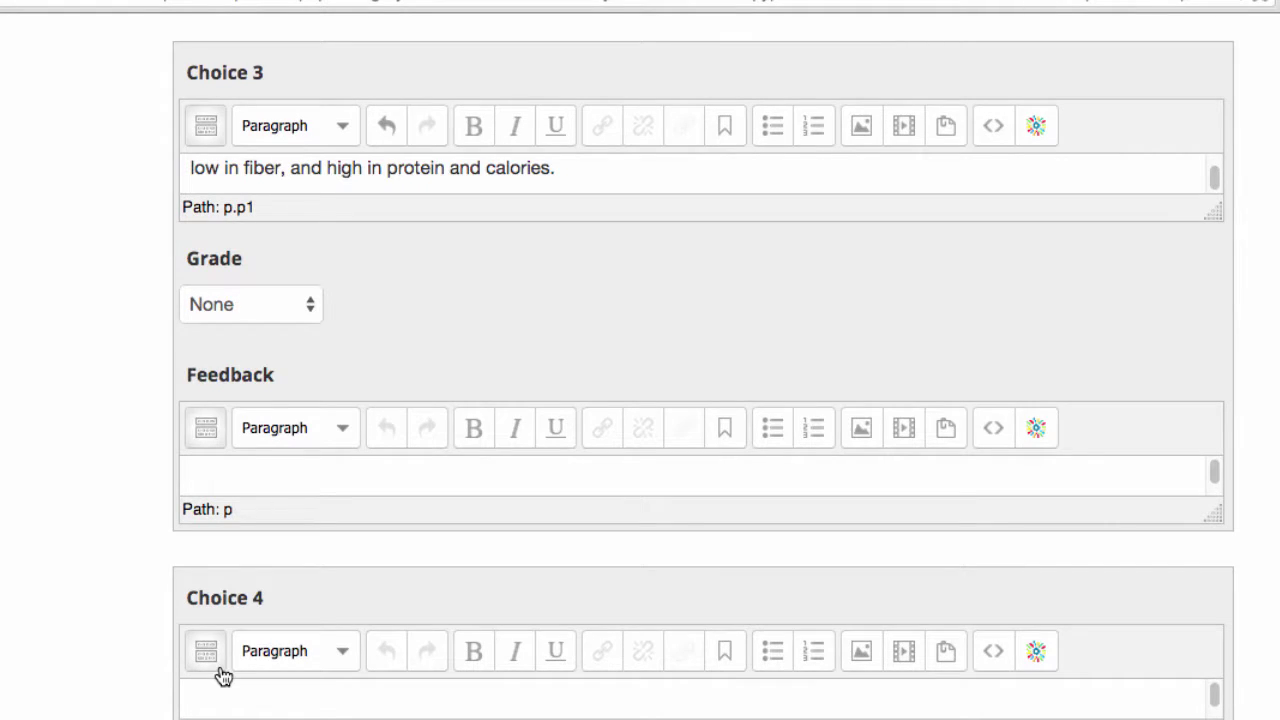
click(222, 682)
text(low in potassium.)
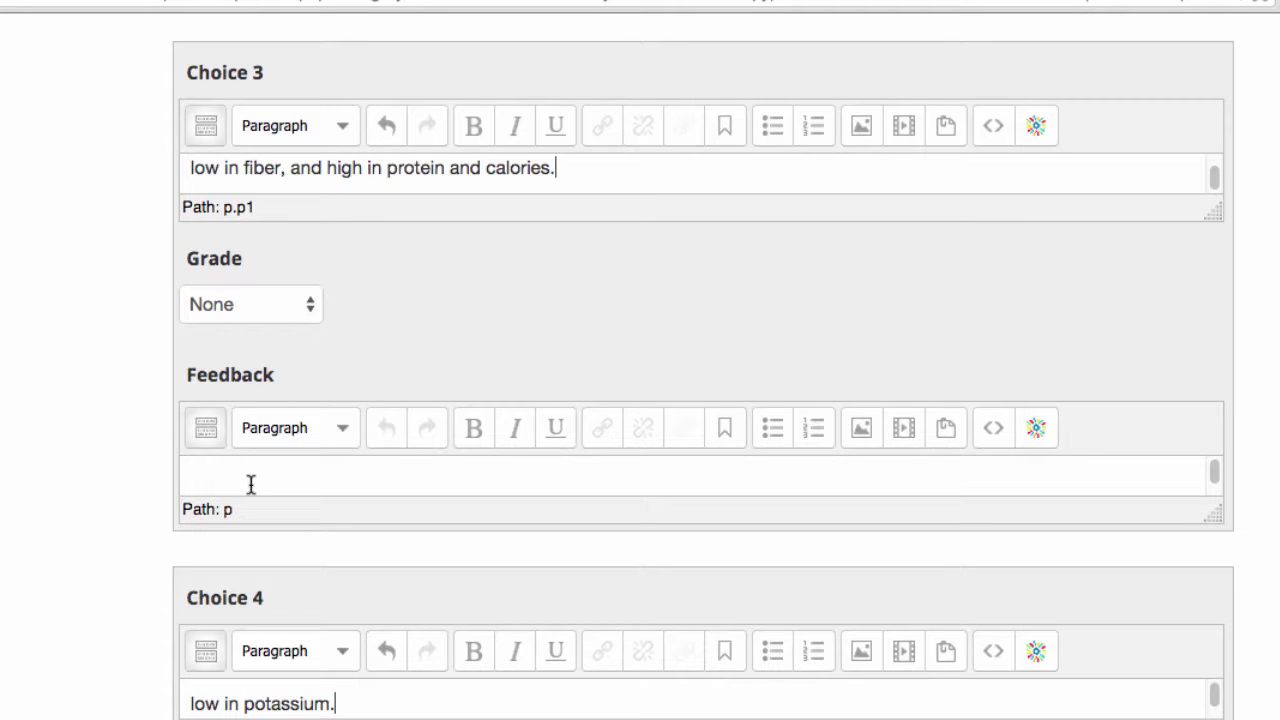
Give Choice 3 a grade of 100% and the feedback "Great work!".
click(276, 308)
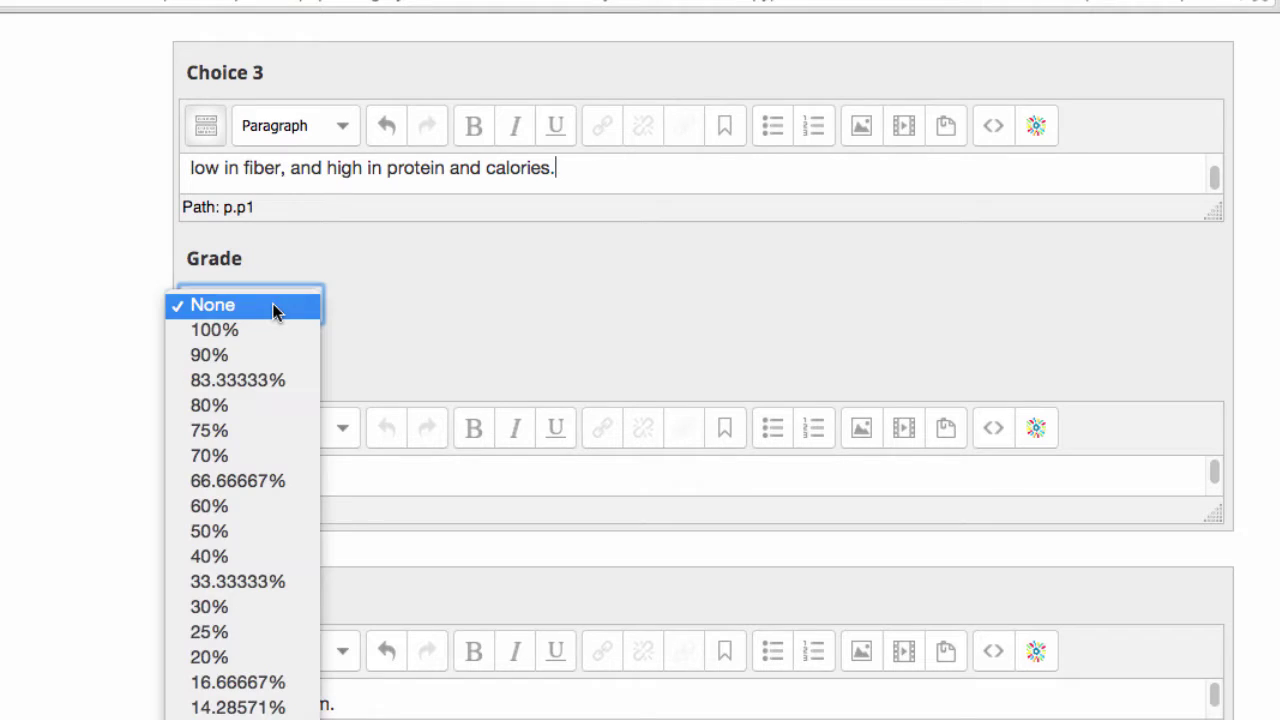
click(266, 334)
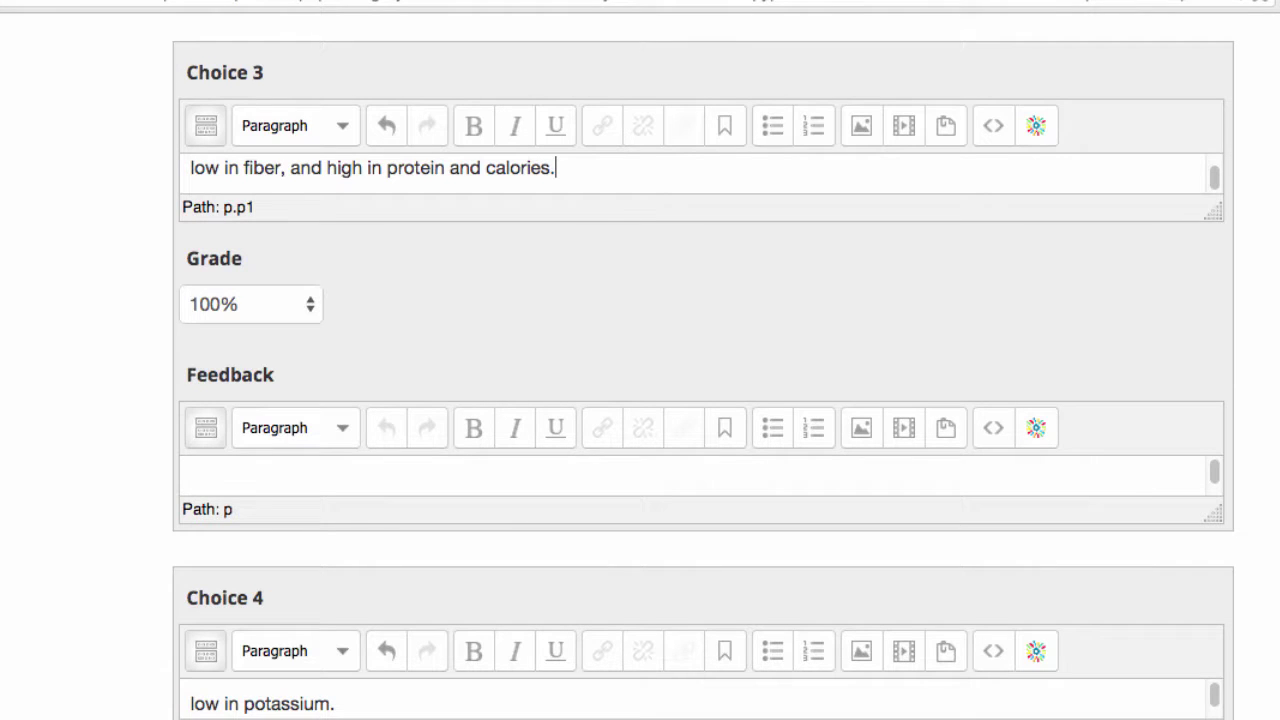
click(222, 472)
text(G)
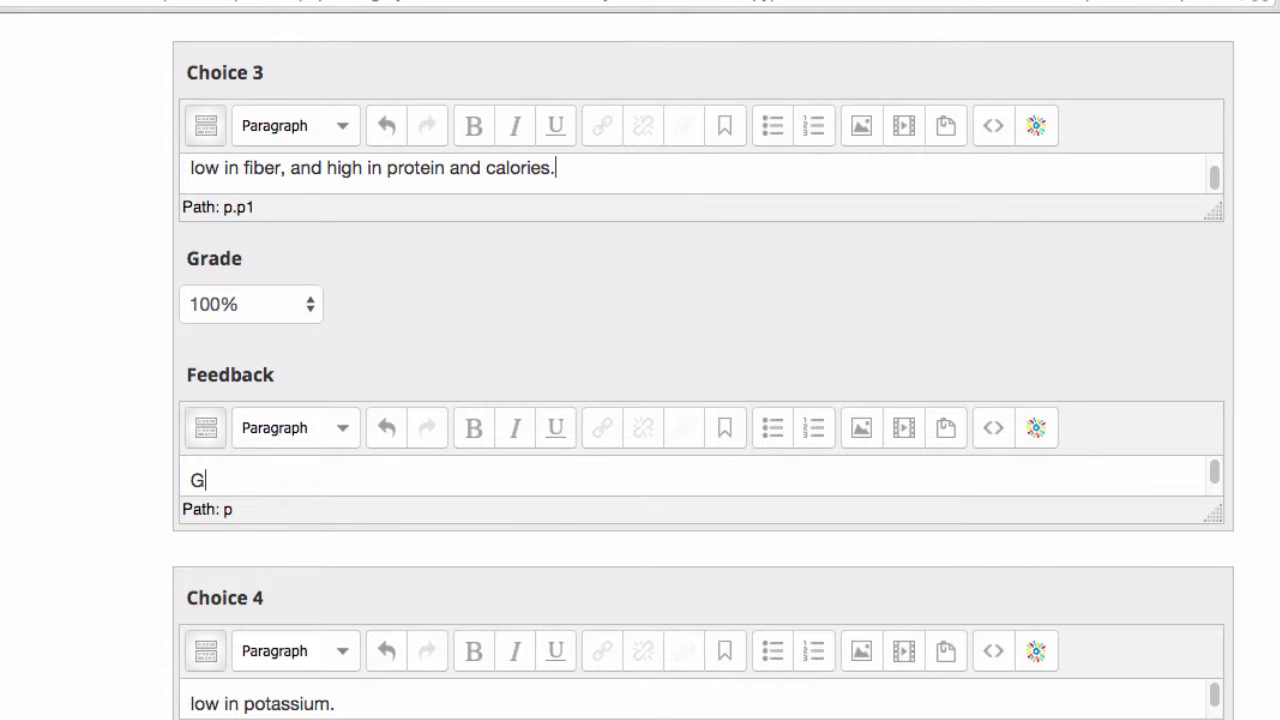
text(reat work!)
Enter the feedback "Refer to Chapter 14 in your textbook" for both Choice 1 and Choice 2.
scroll(703, 366, up, 2)
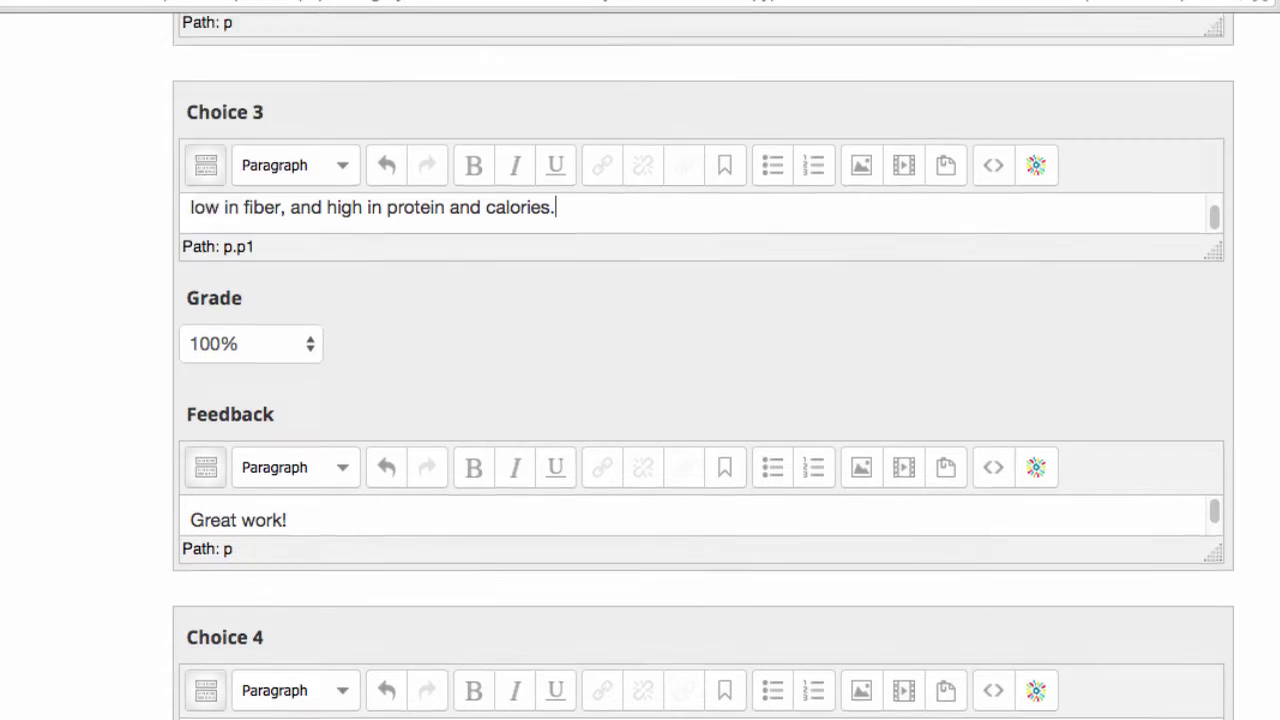
scroll(206, 391, up, 6)
click(209, 90)
text(Refer to Chapter 14 in your textbook)
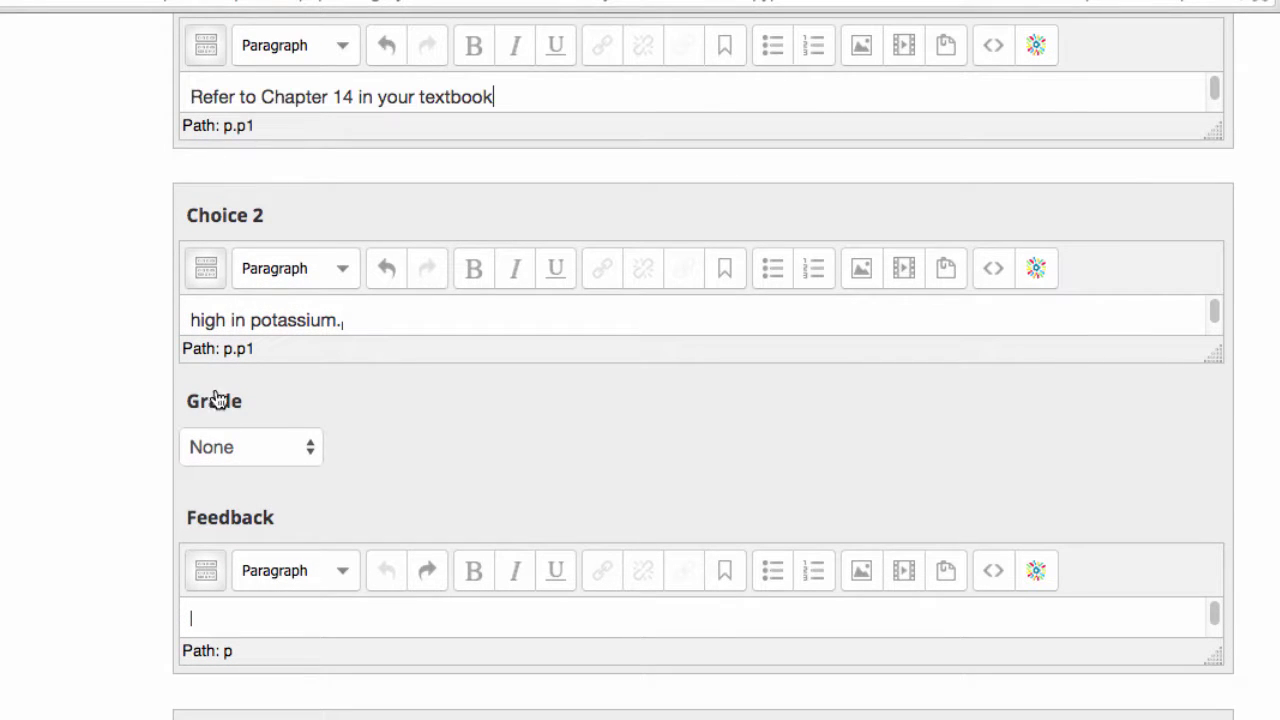
click(209, 606)
text(Refer to Chapter 14 in your textbook)
Enter the feedback "Refer to Chapter 14 in your textbook" for Choice 4 and enlarge that feedback's text area.
scroll(123, 606, down, 5)
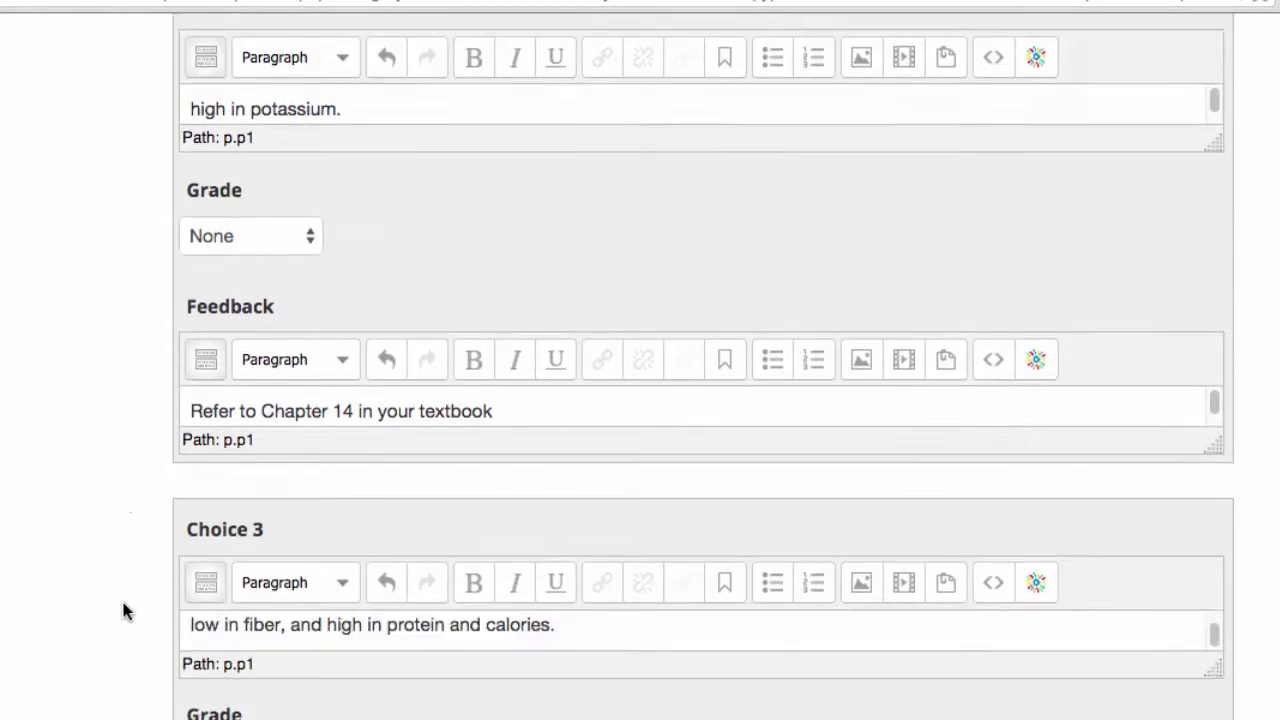
scroll(123, 610, down, 8)
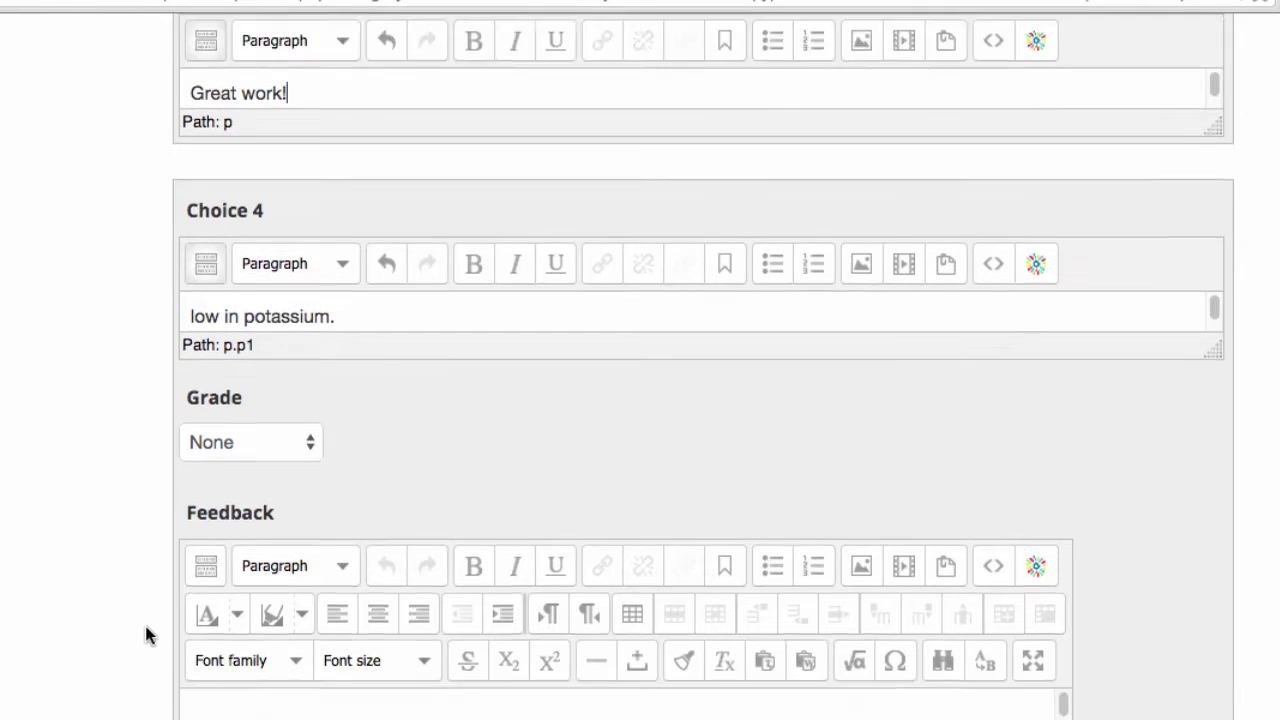
scroll(146, 635, down, 1)
click(200, 630)
text(Refer to Chapter 14 in your textbook)
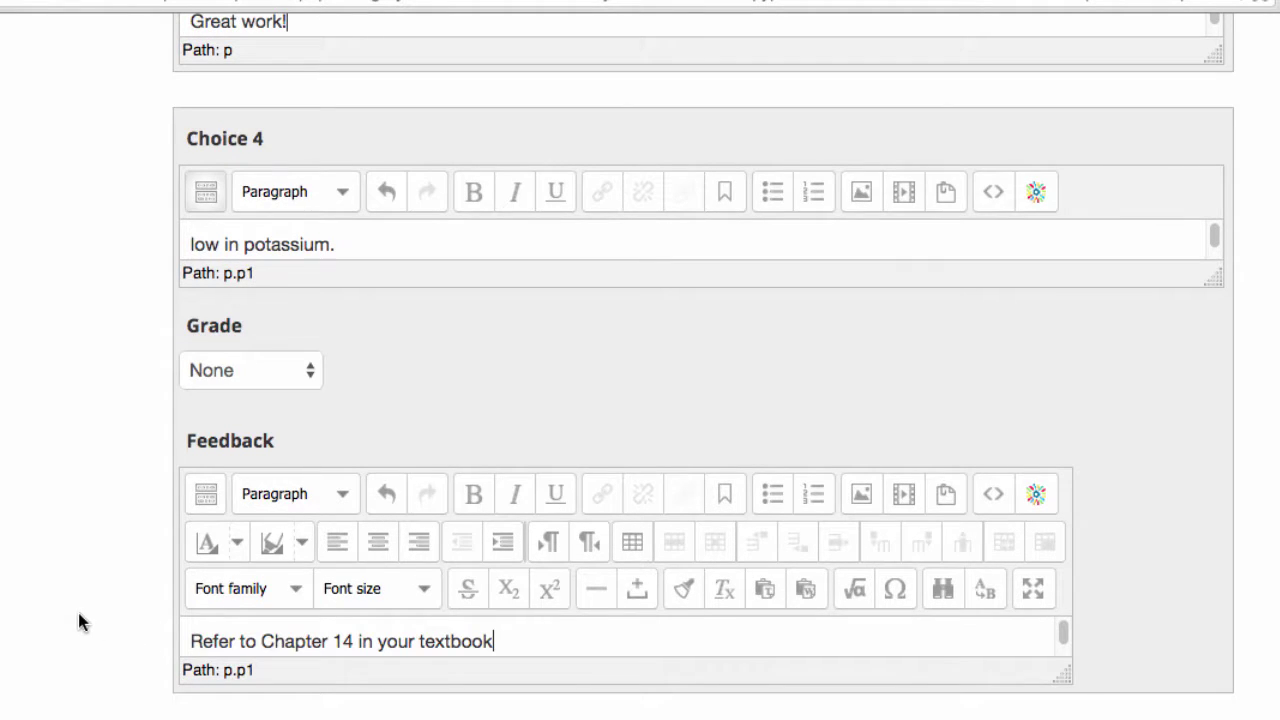
scroll(80, 618, down, 2)
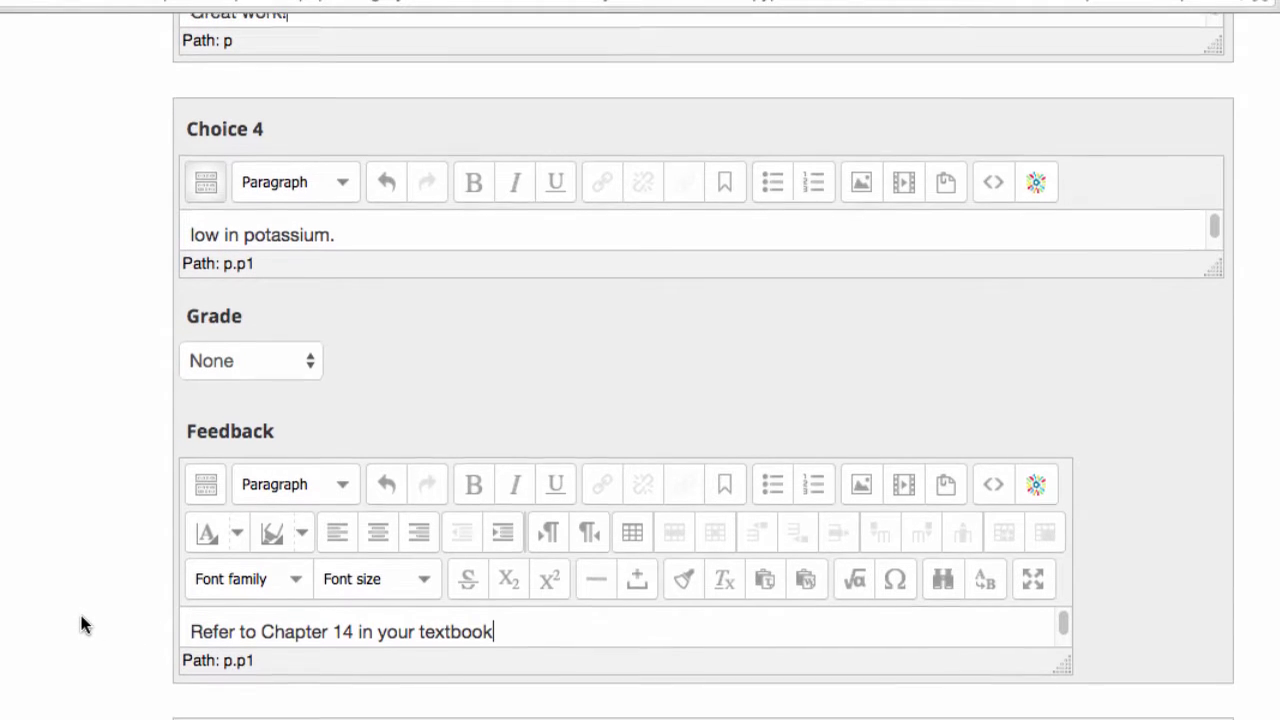
scroll(82, 624, down, 3)
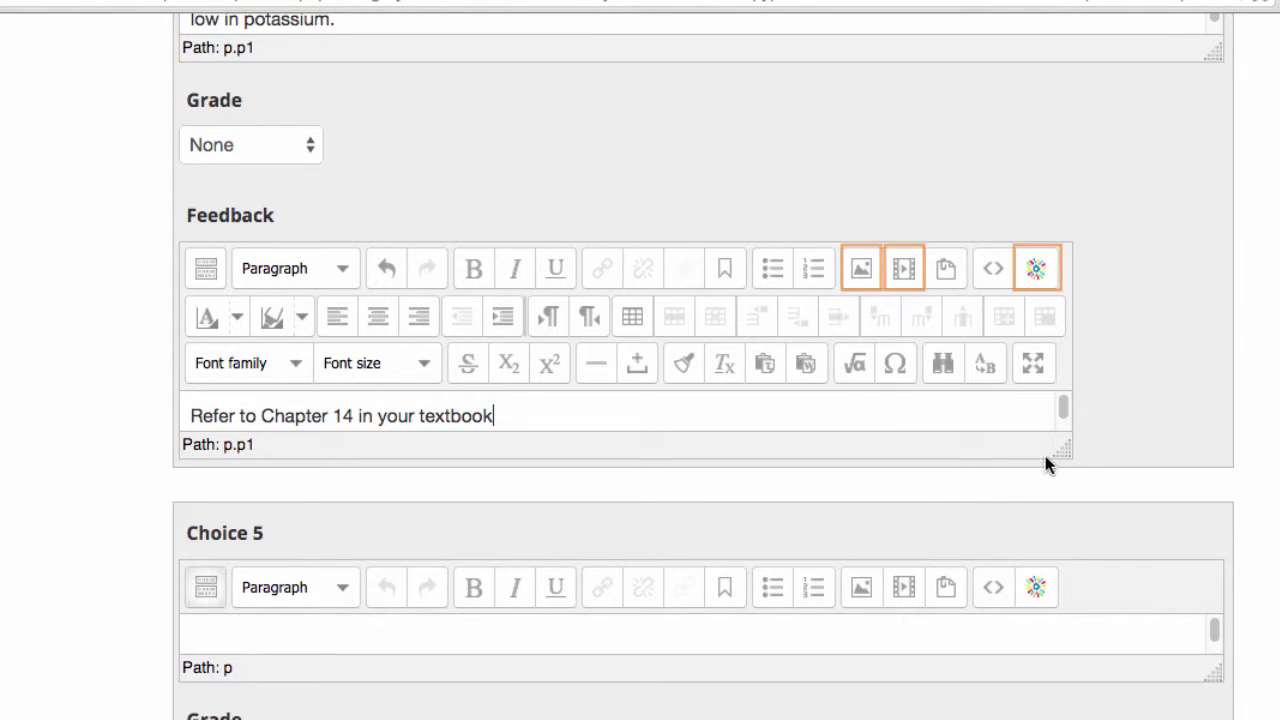
drag(1058, 450, 1078, 668)
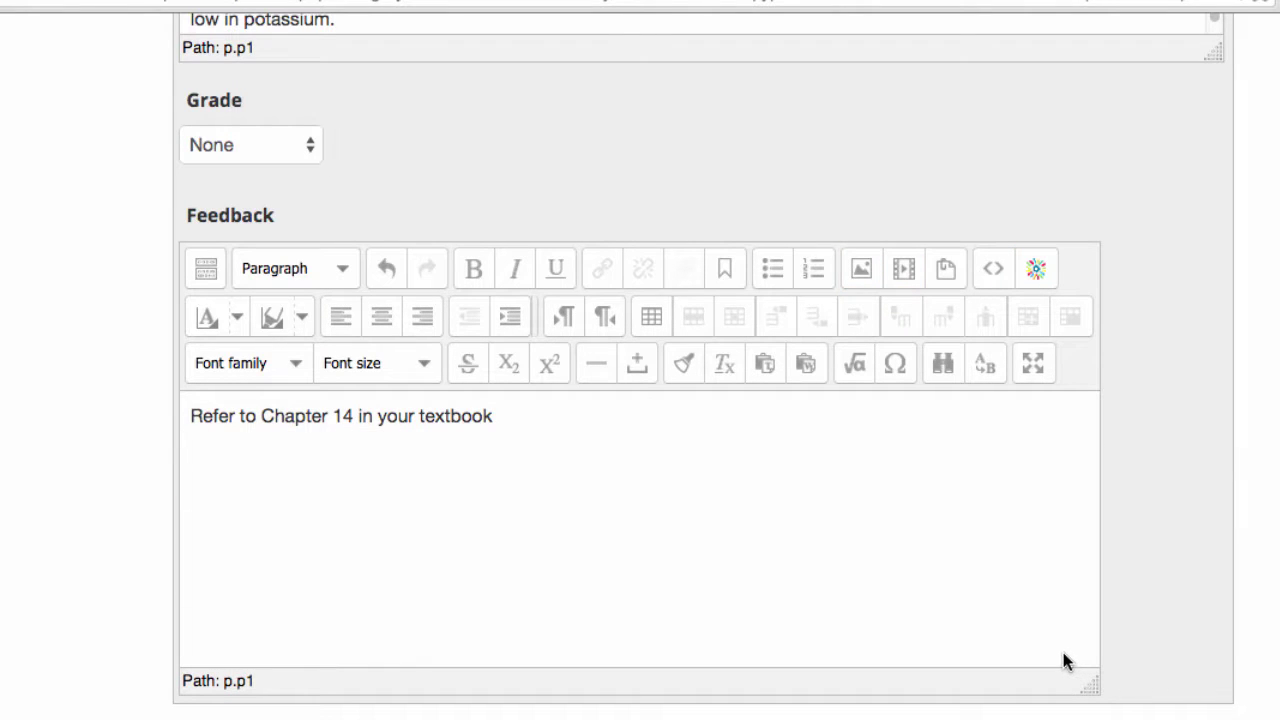
Review the blank Choice 5, the option for more choices, the combined feedback texts, and the multiple tries penalty and hint settings.
scroll(1064, 653, down, 15)
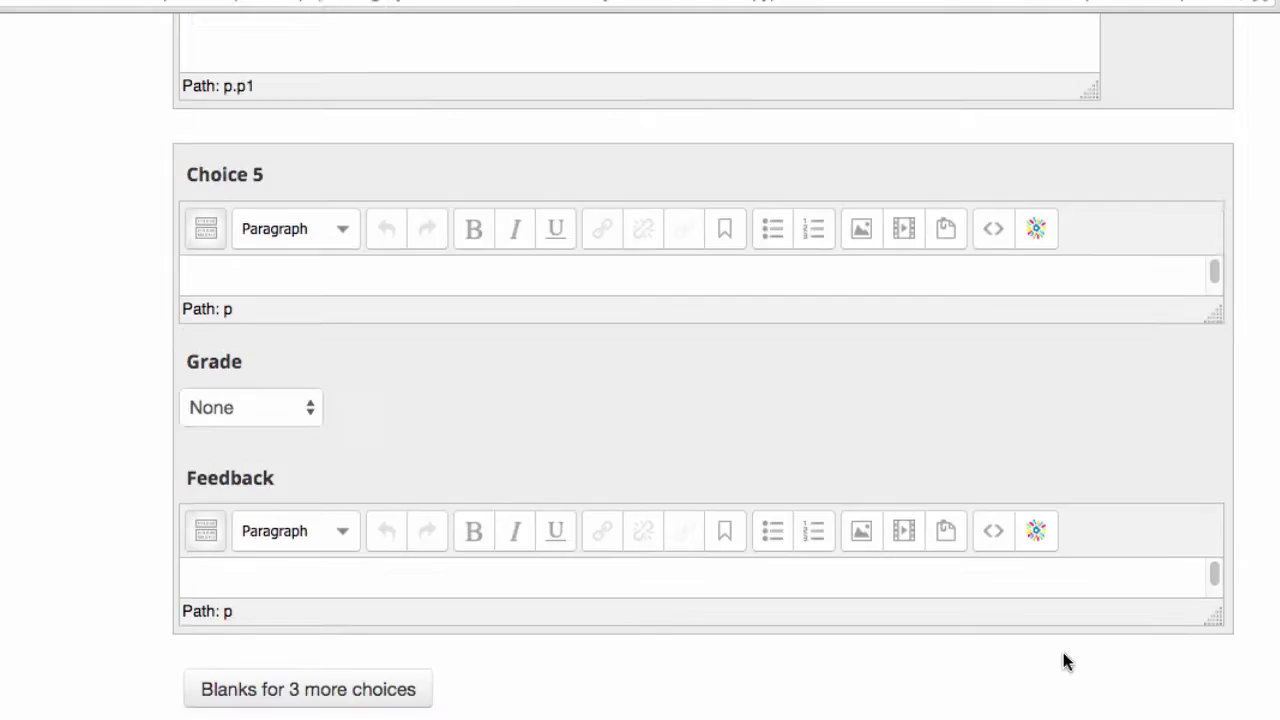
scroll(1063, 652, down, 1)
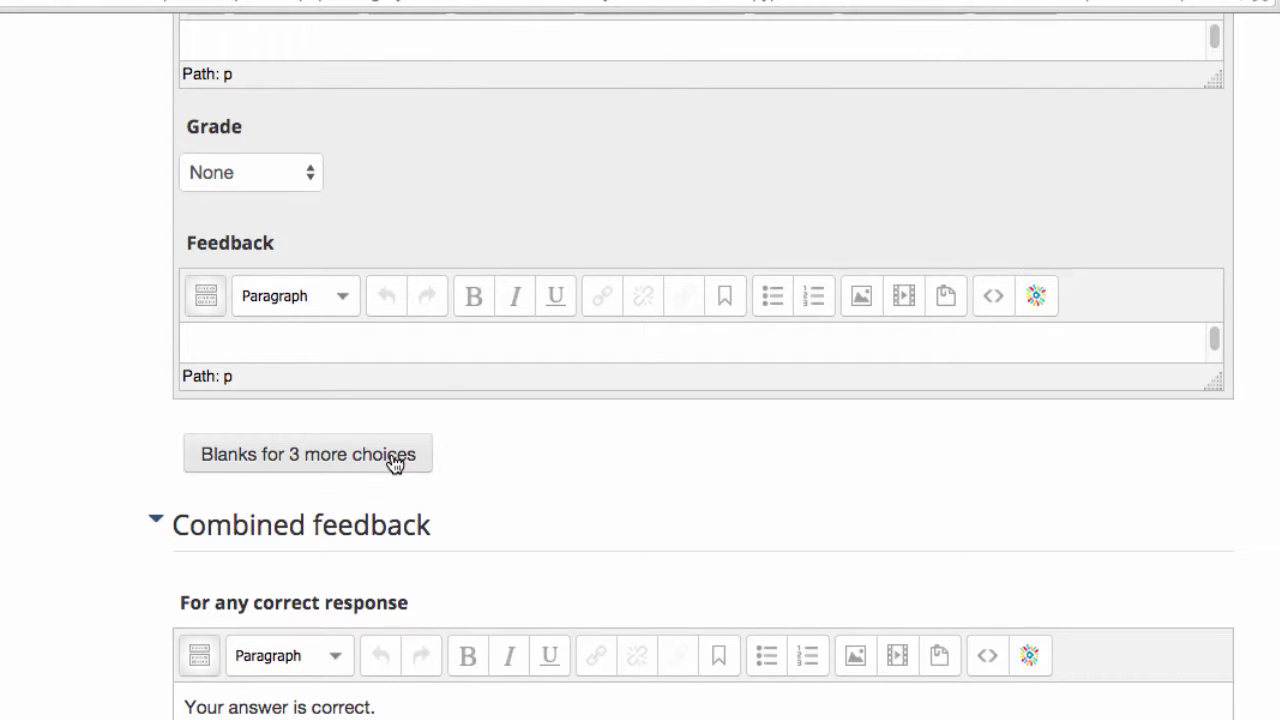
scroll(2, 450, down, 5)
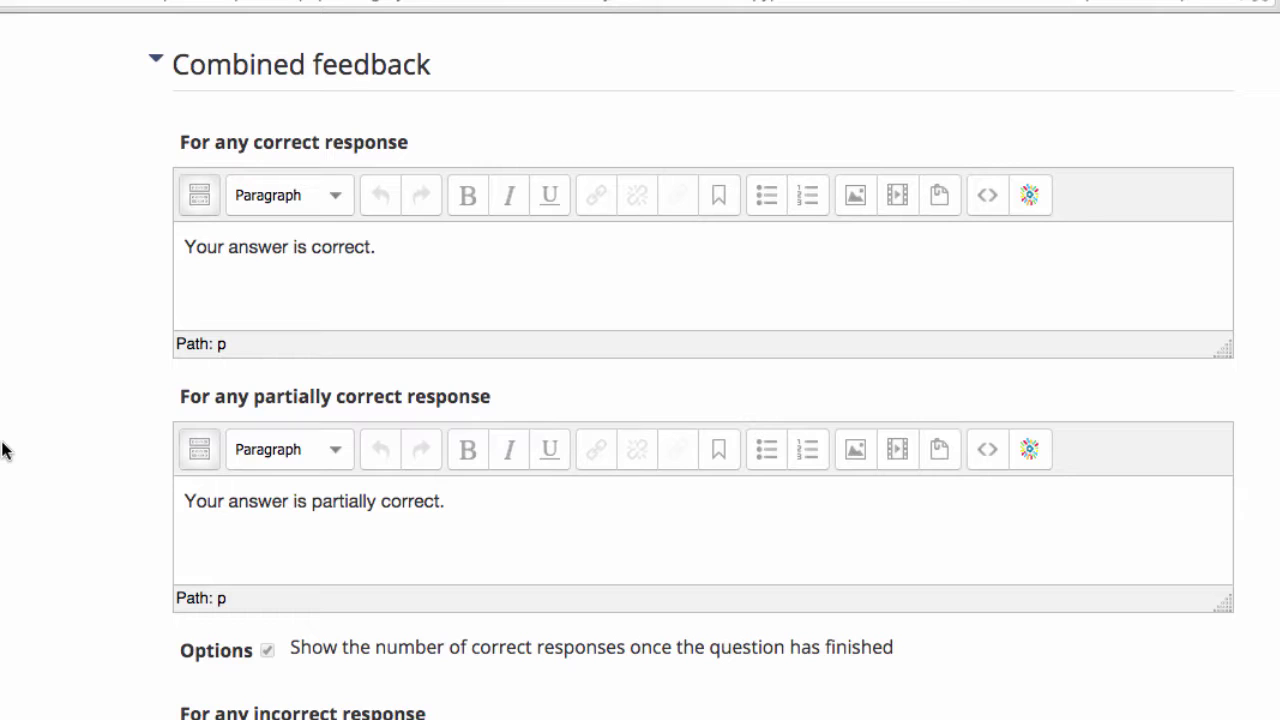
scroll(5, 451, down, 1)
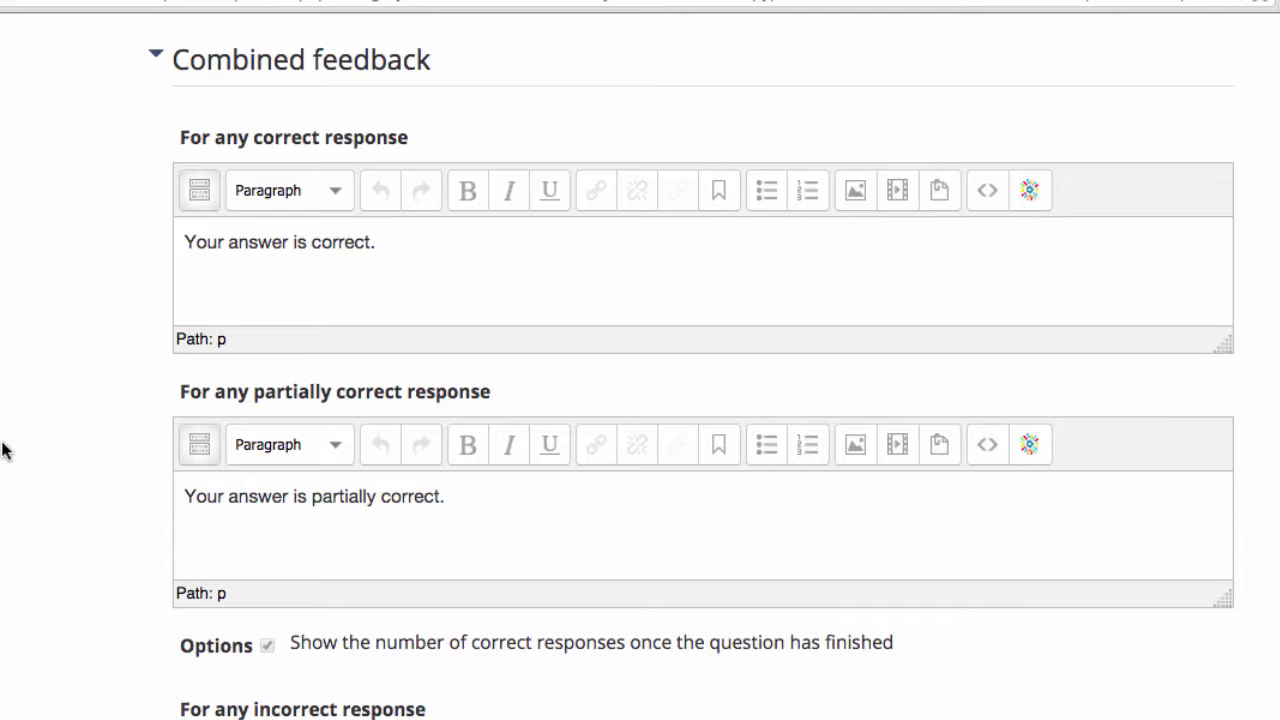
scroll(5, 451, down, 5)
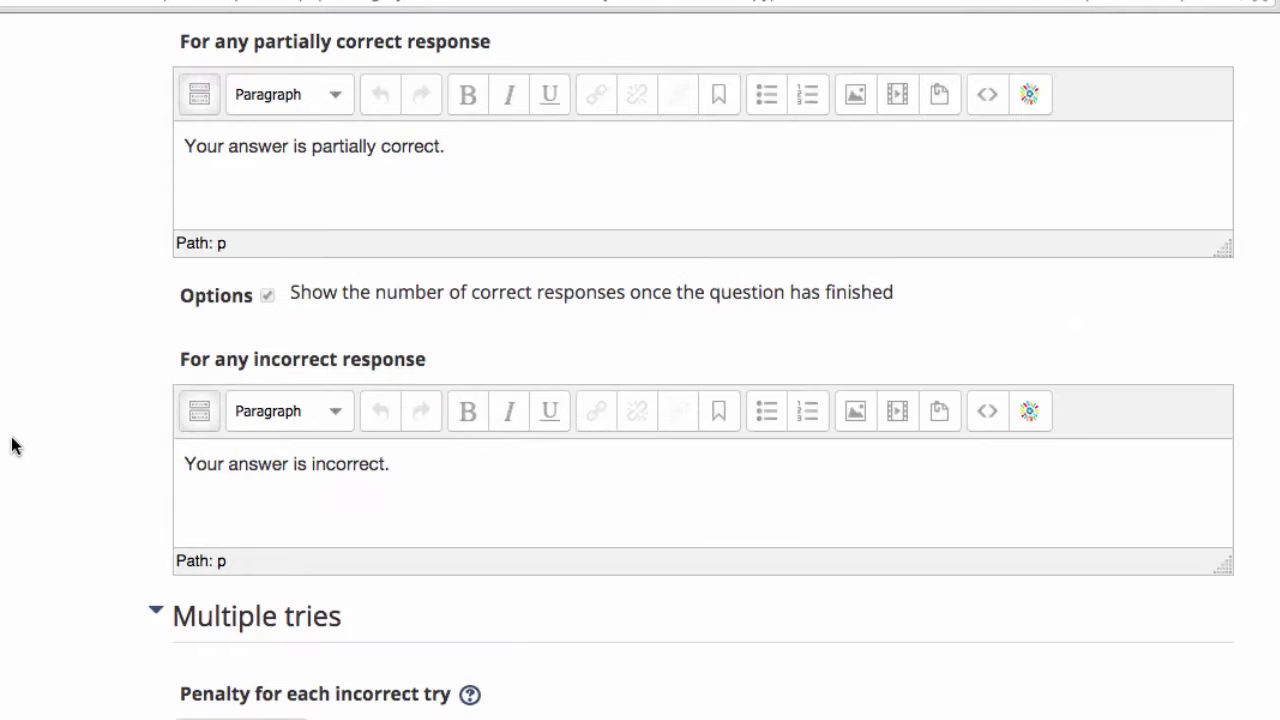
scroll(12, 445, down, 8)
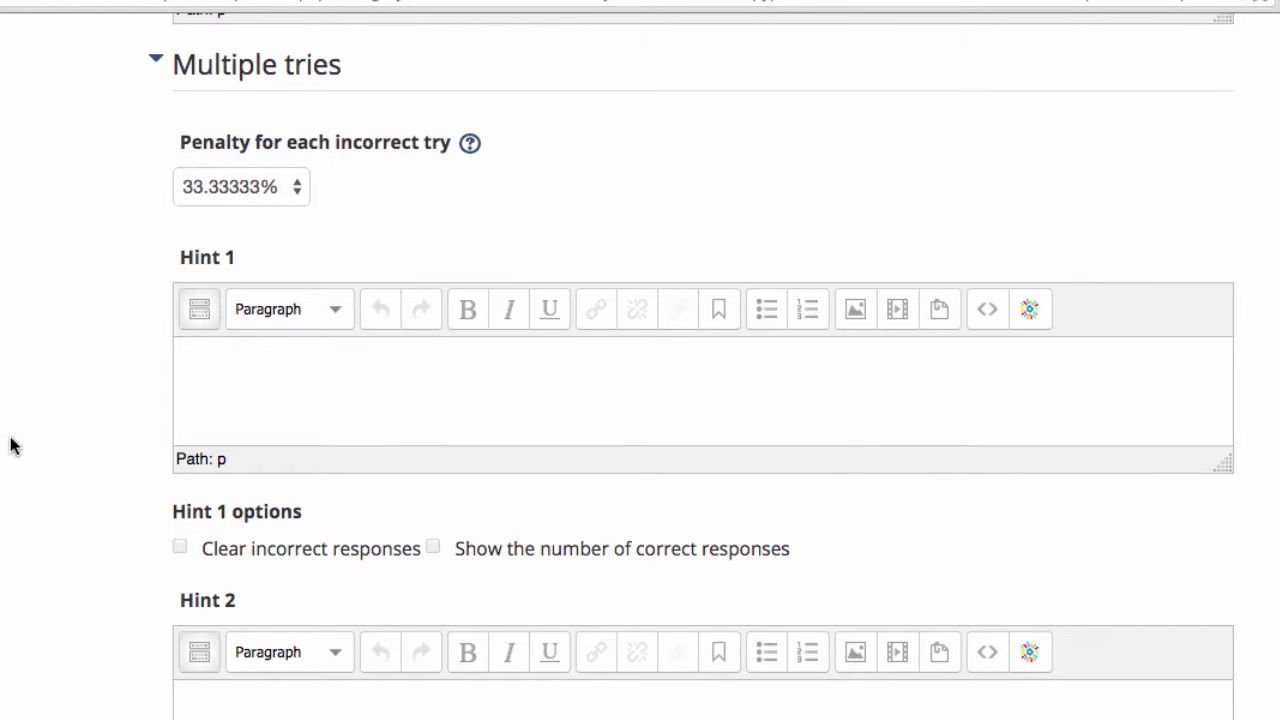
scroll(12, 446, down, 7)
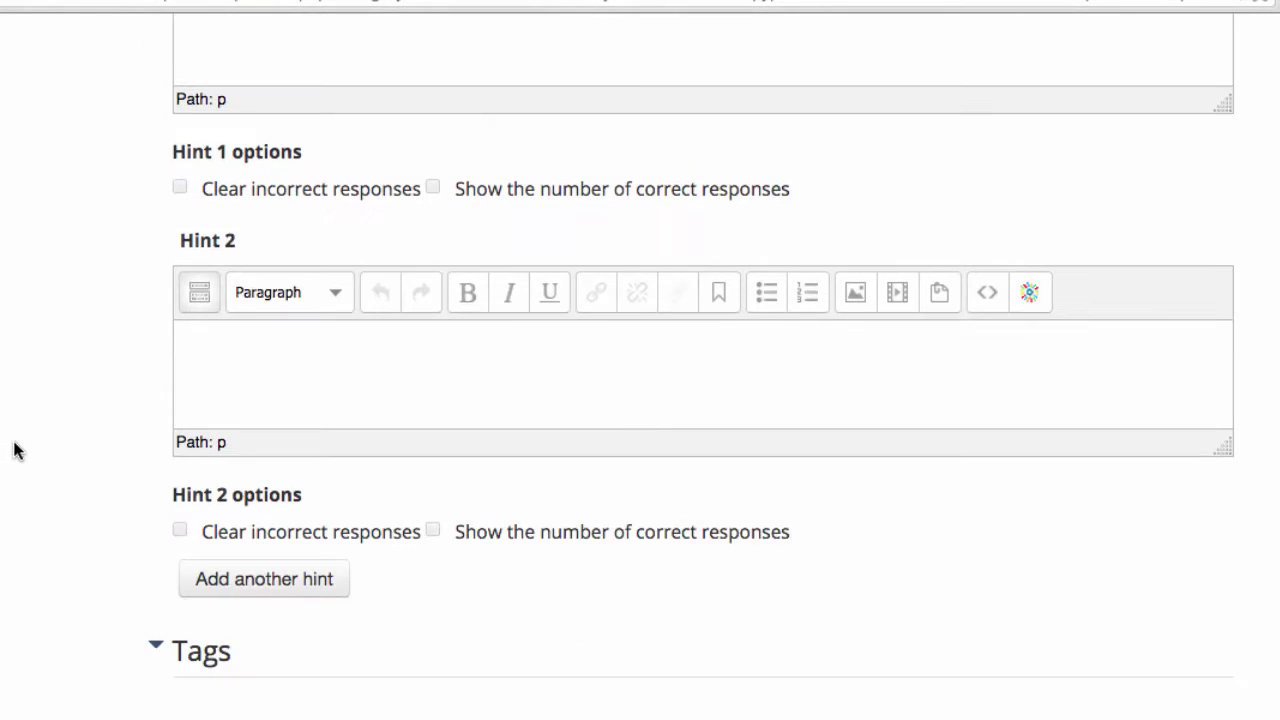
Enter "Final,Crohns" as the question's other tags.
scroll(13, 450, down, 3)
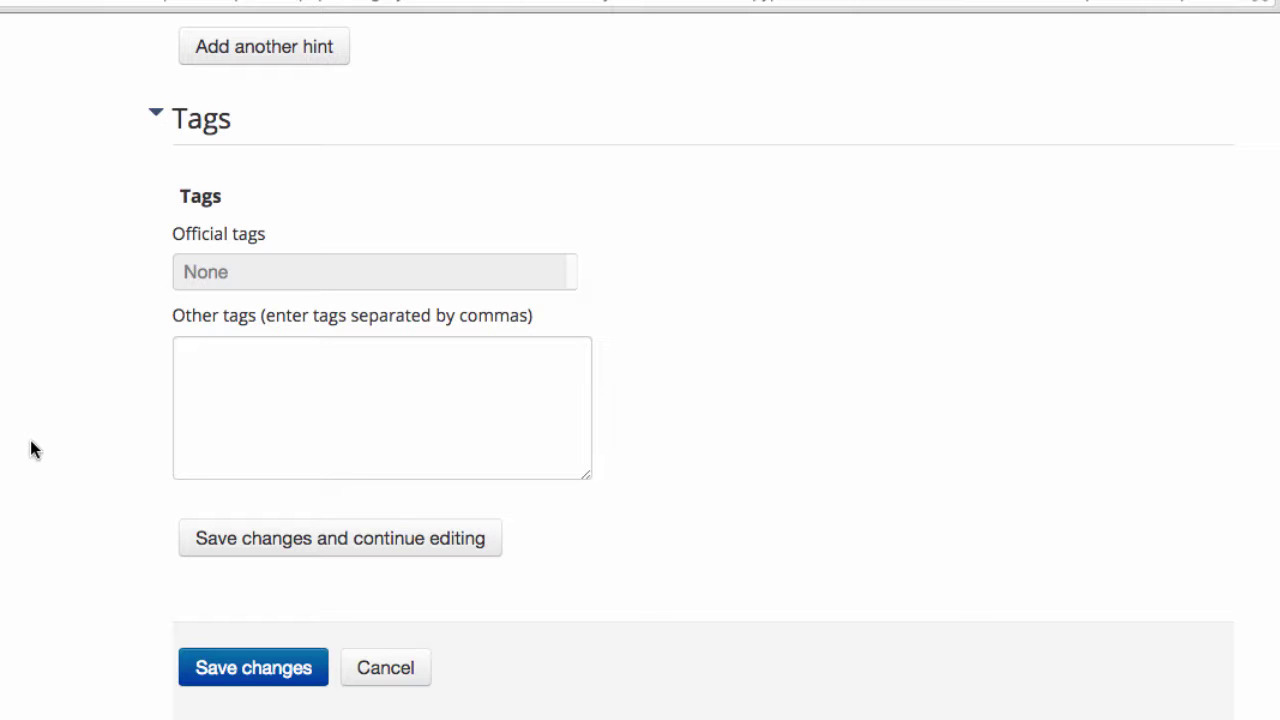
click(326, 434)
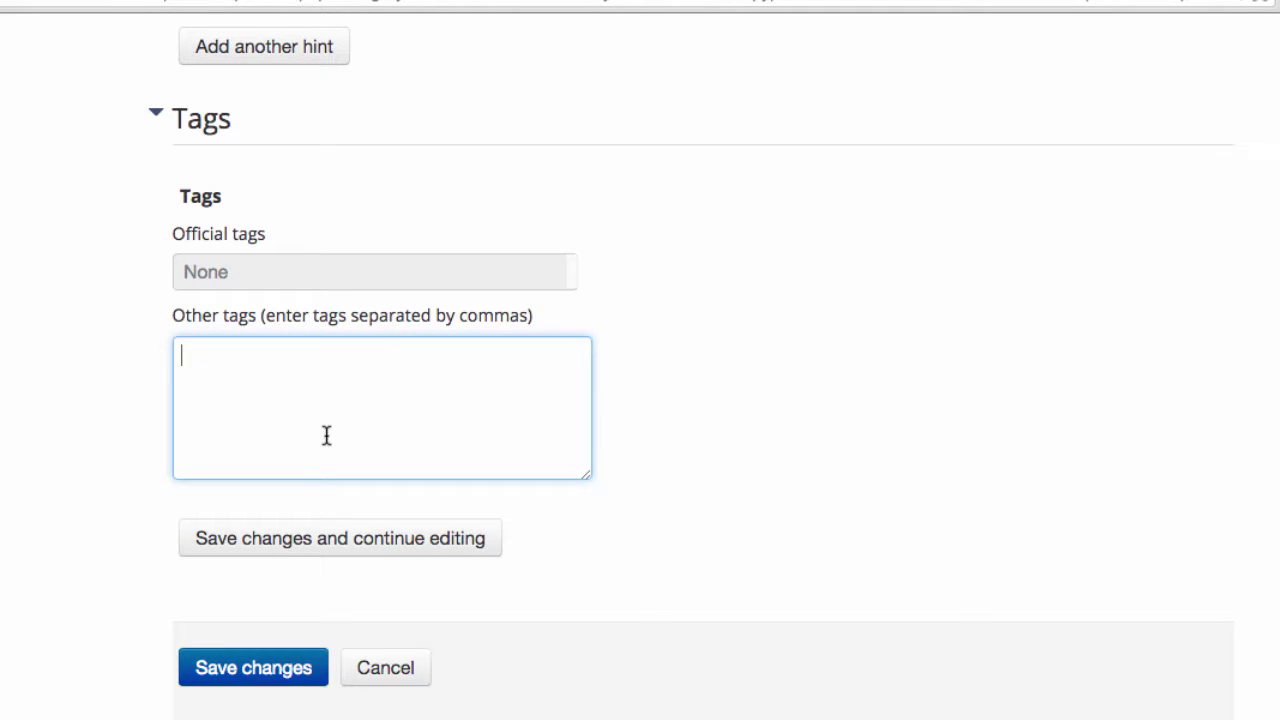
text(Final,Crohn)
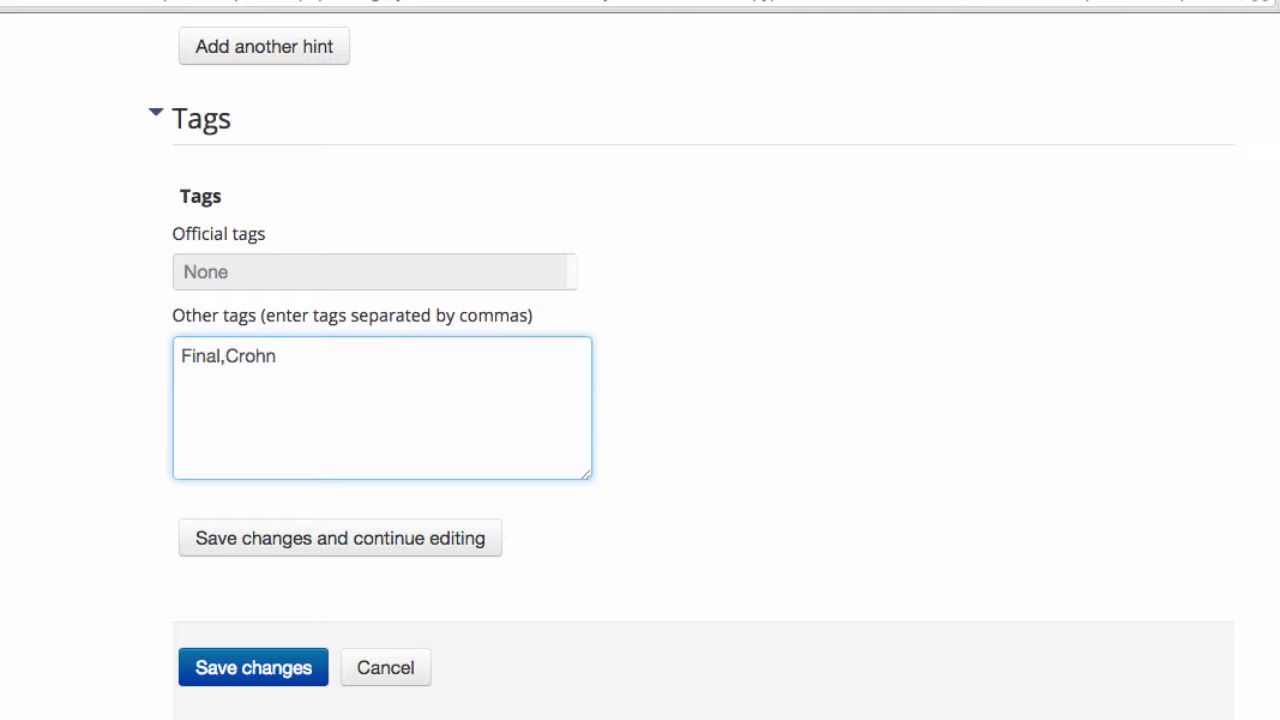
text(s)
Look over the completed multiple choice question form and save the question to the Final Exam quiz.
scroll(300, 468, up, 5)
scroll(300, 488, up, 15)
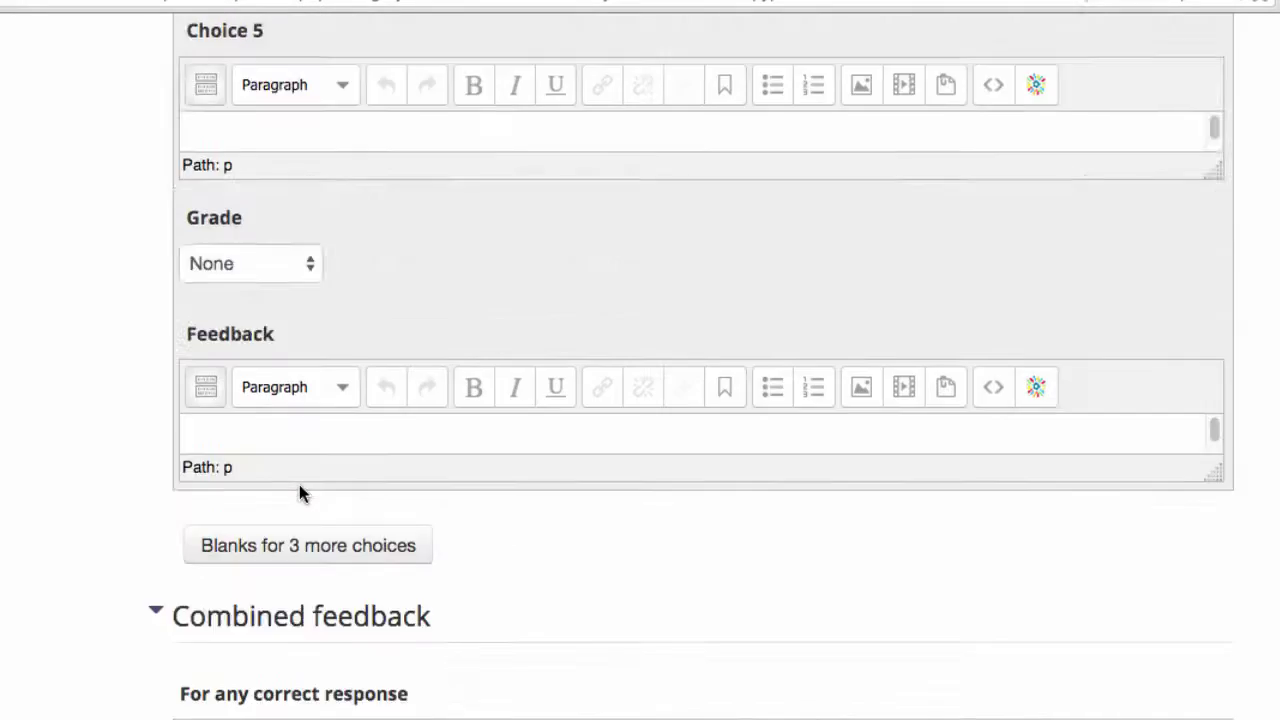
scroll(299, 484, up, 15)
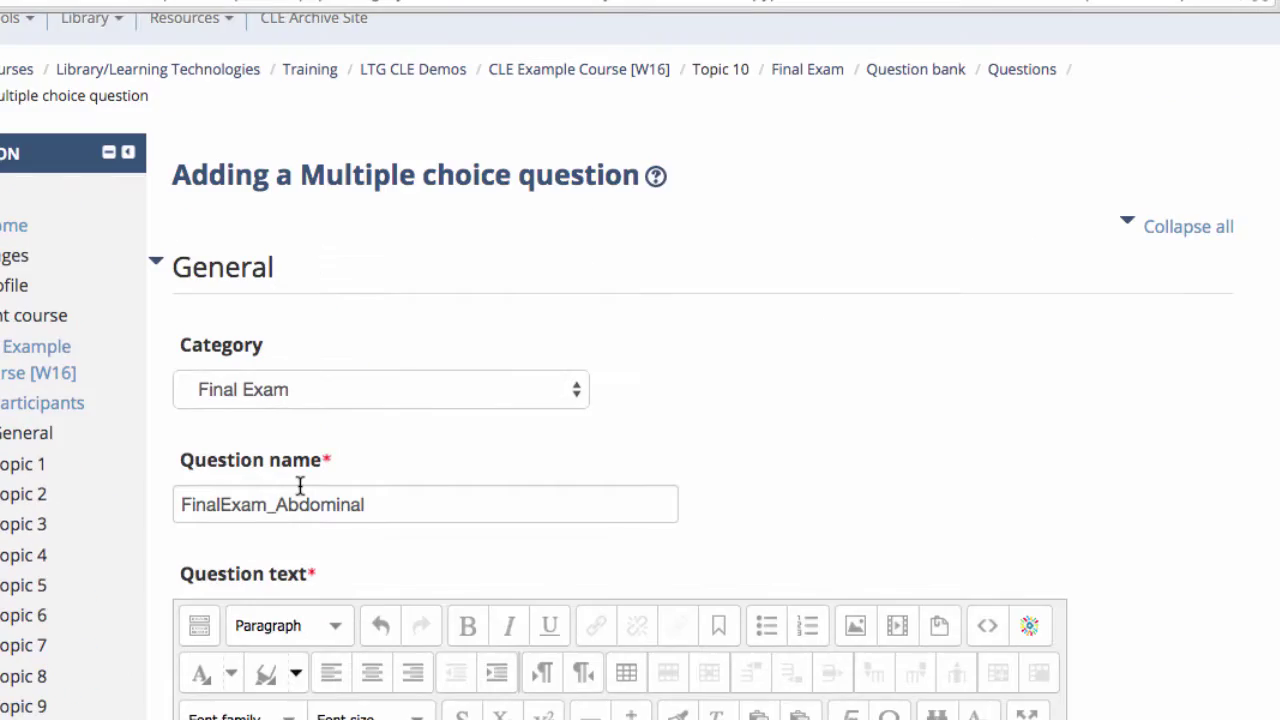
scroll(299, 484, down, 20)
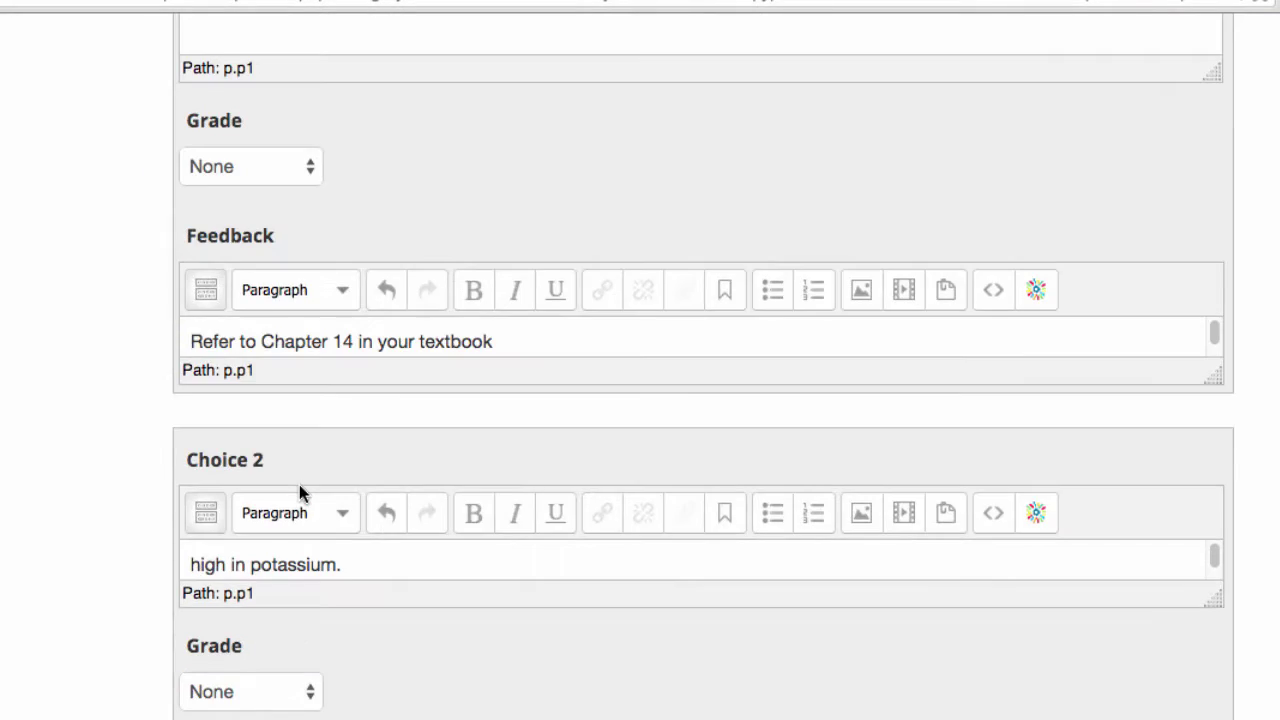
scroll(299, 484, down, 20)
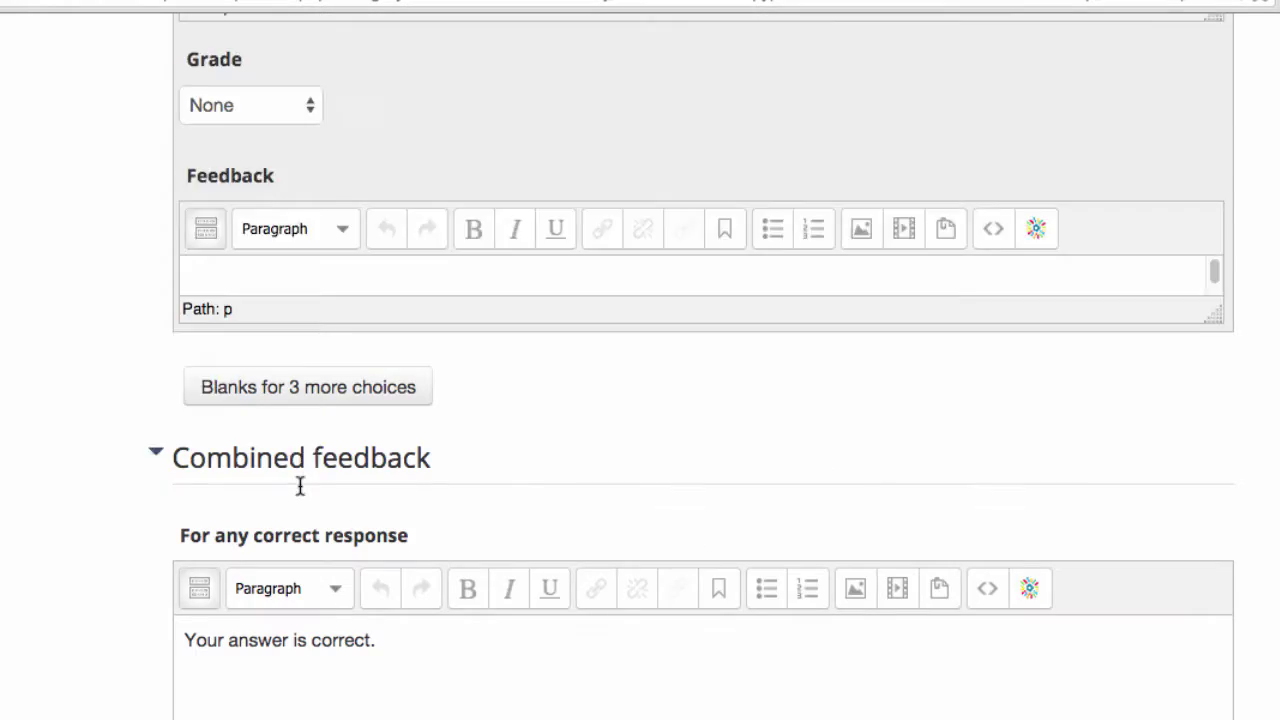
scroll(299, 484, down, 15)
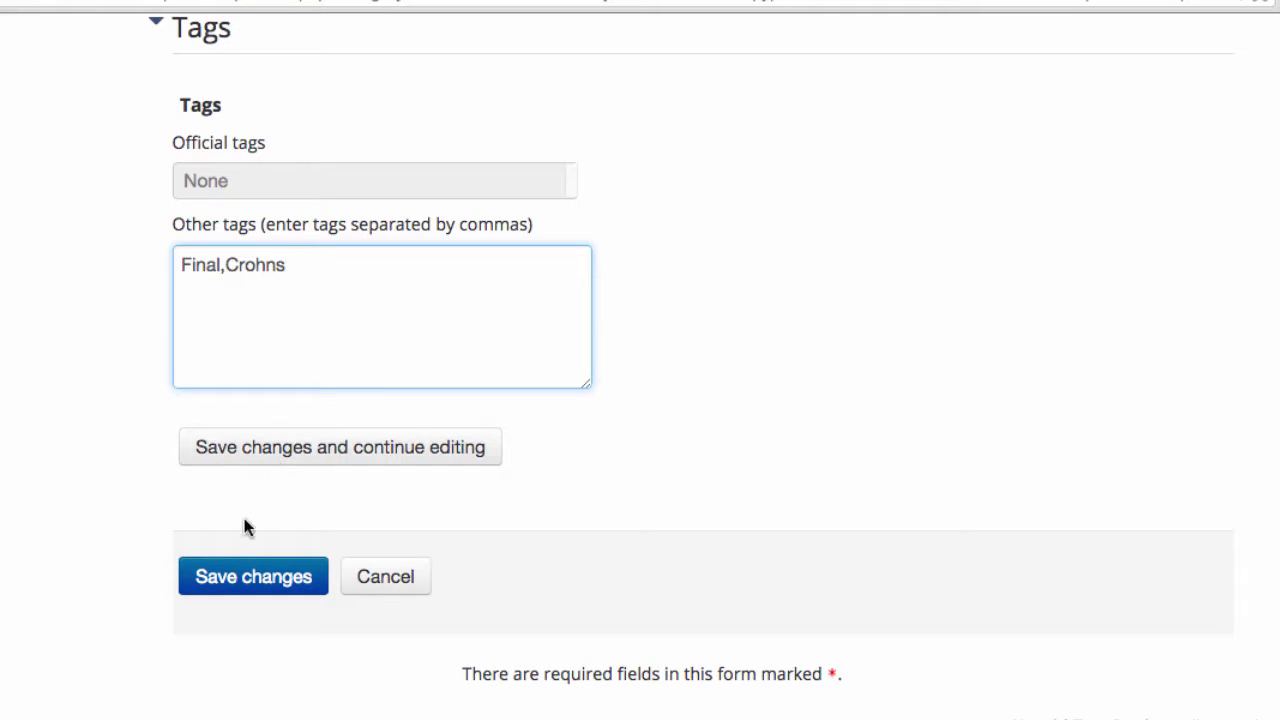
click(259, 571)
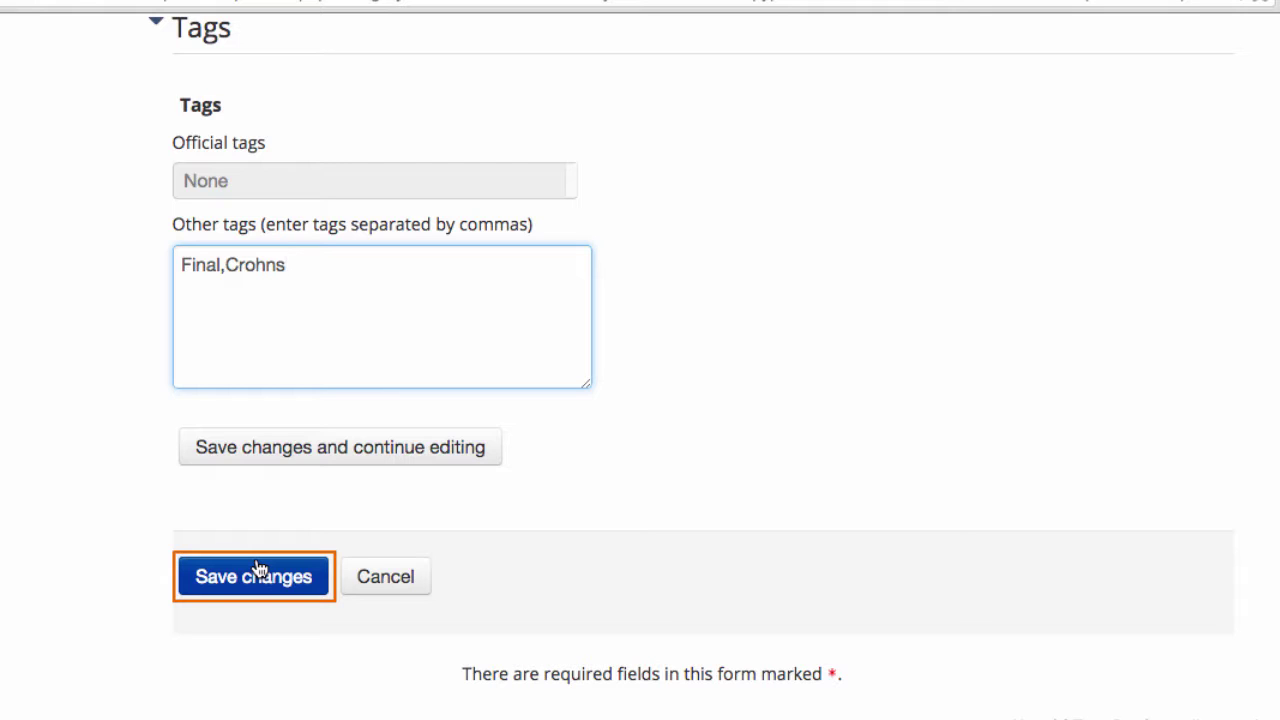
click(259, 569)
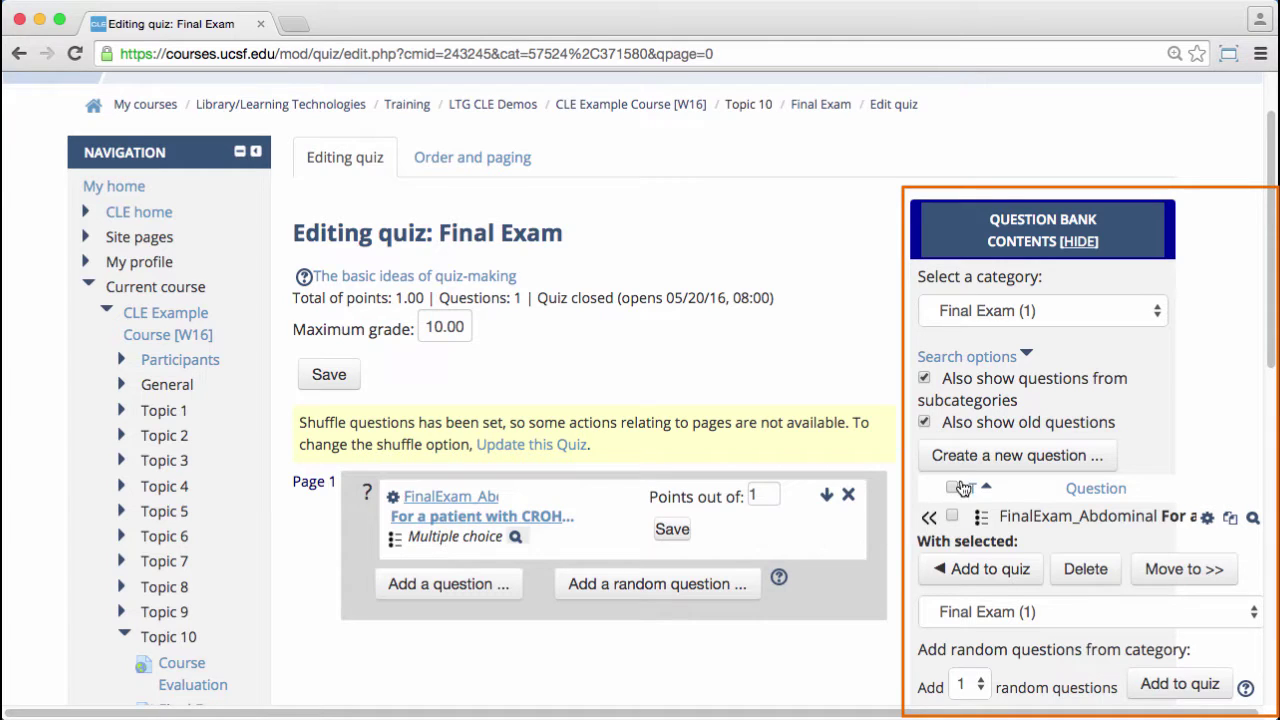
Switch the question bank contents to the category Default for CLE Example Course [W16].
click(1133, 312)
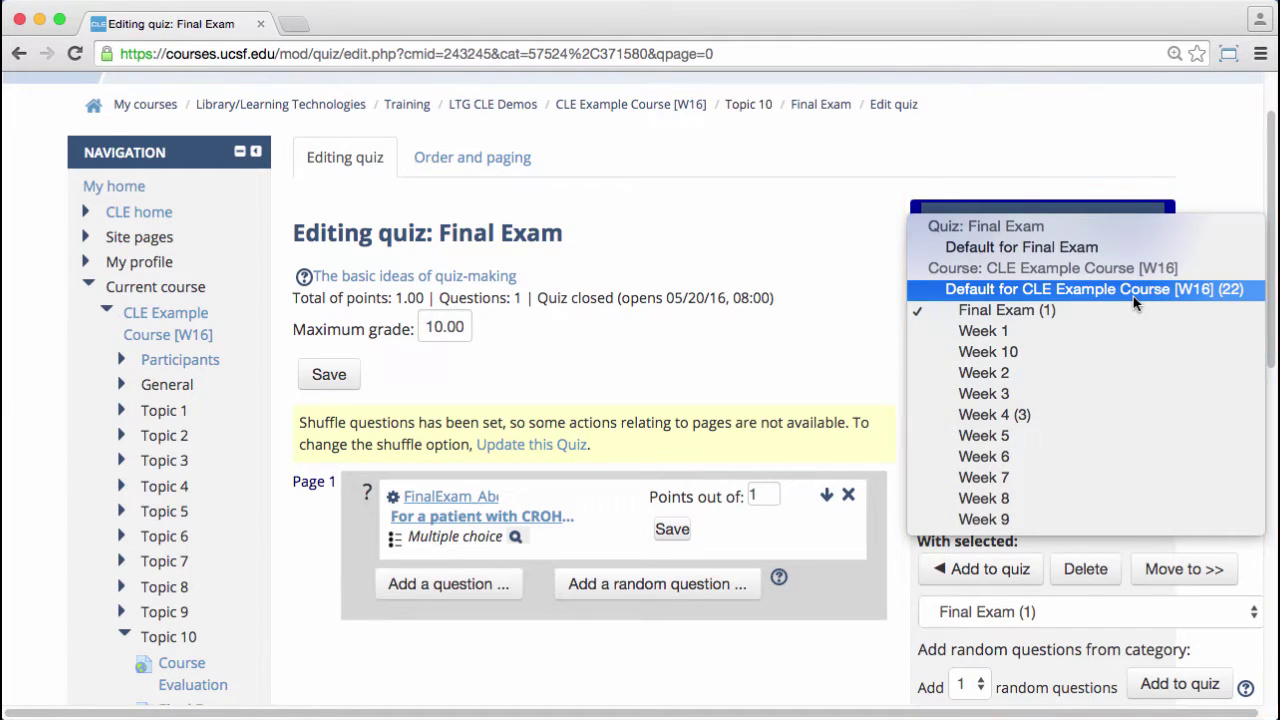
click(1135, 298)
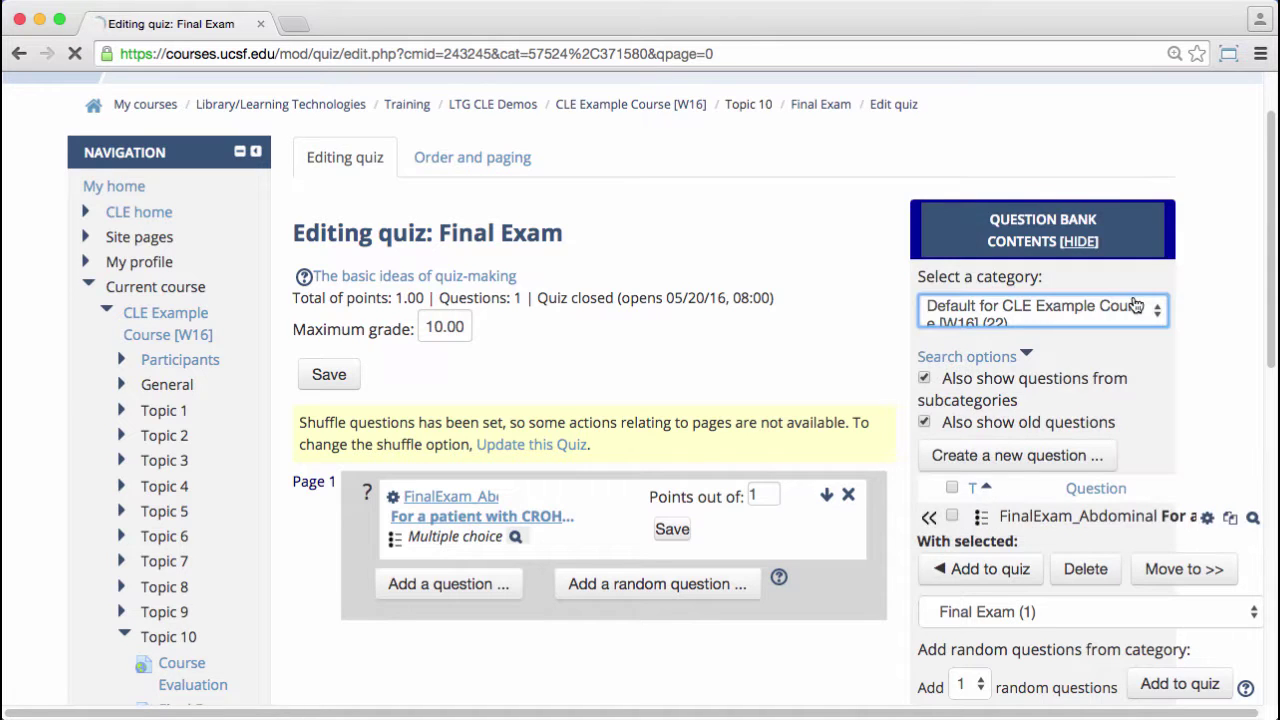
scroll(1126, 313, down, 5)
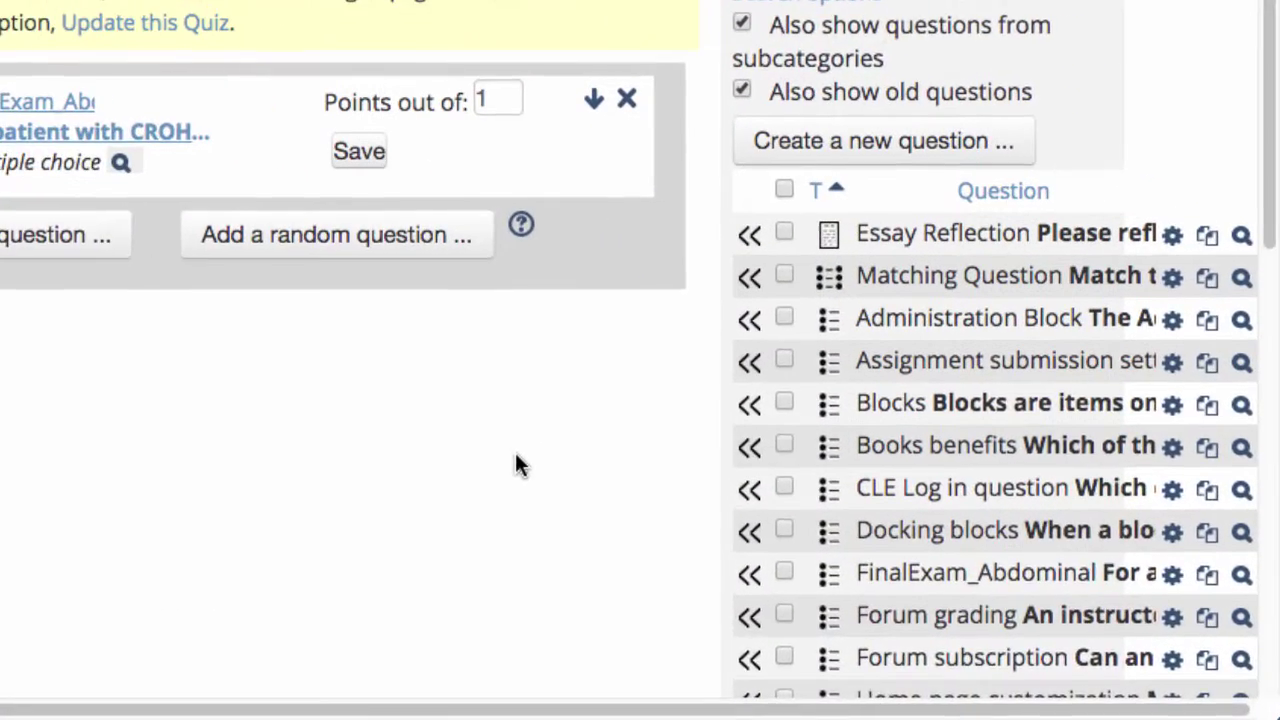
scroll(773, 551, down, 1)
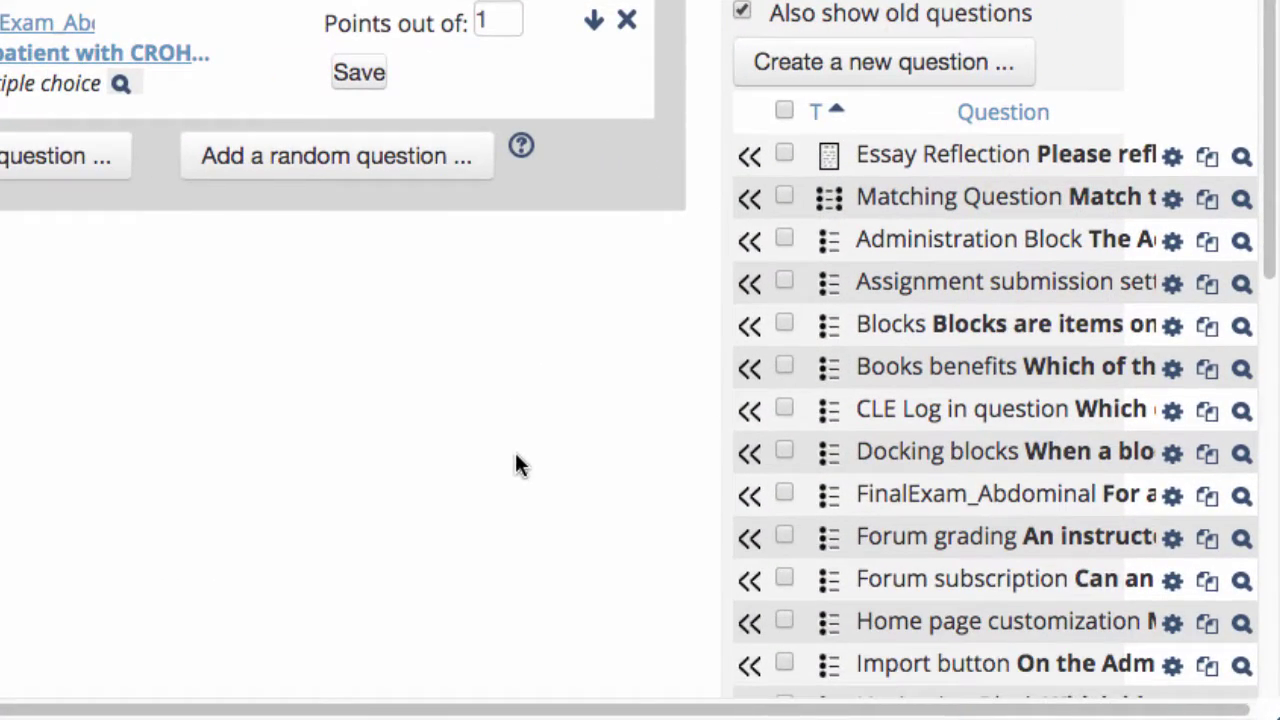
Add the first seven listed bank questions, from Essay Reflection through CLE Log in question, to the Final Exam quiz.
click(784, 153)
click(784, 196)
click(784, 240)
click(784, 281)
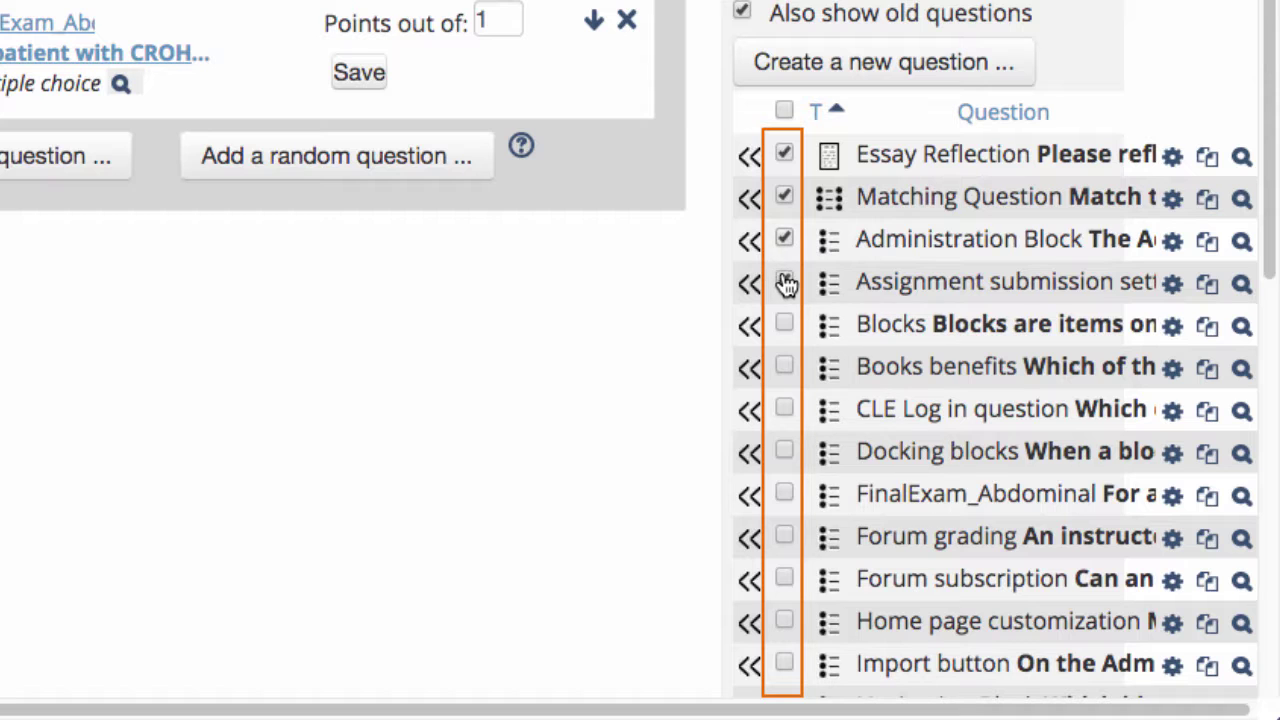
click(784, 323)
click(784, 368)
click(784, 410)
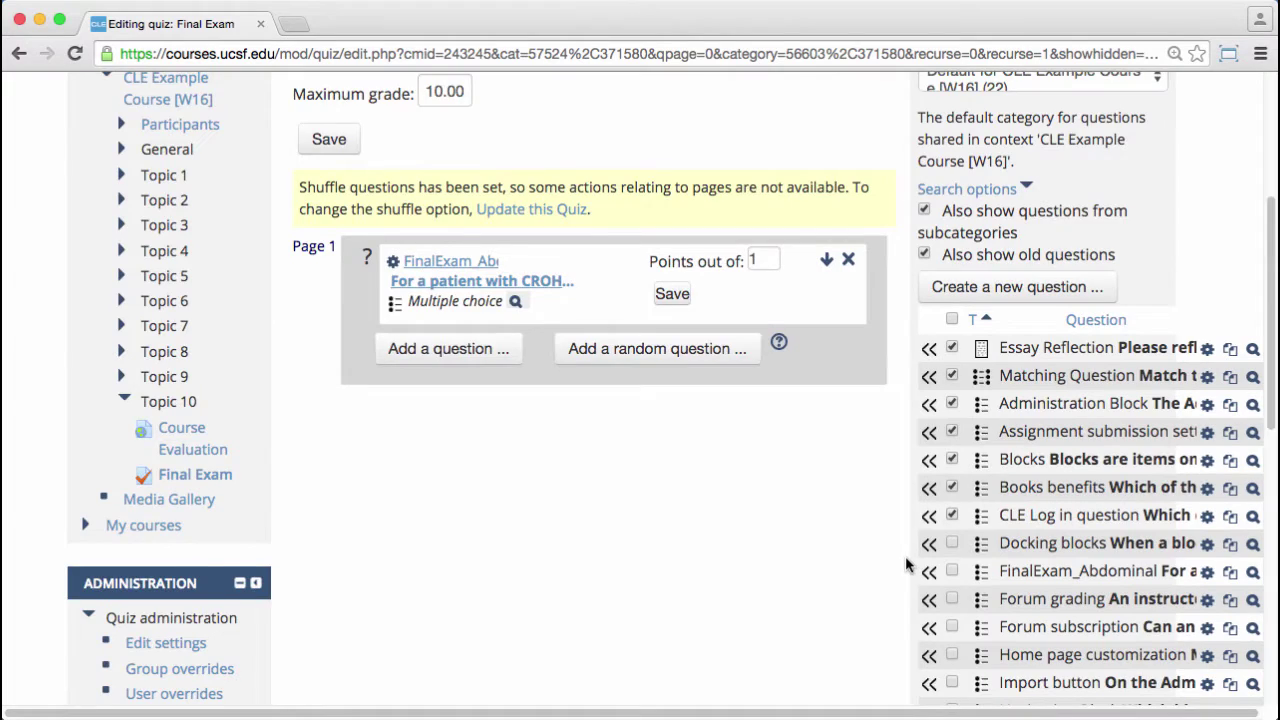
scroll(905, 556, down, 10)
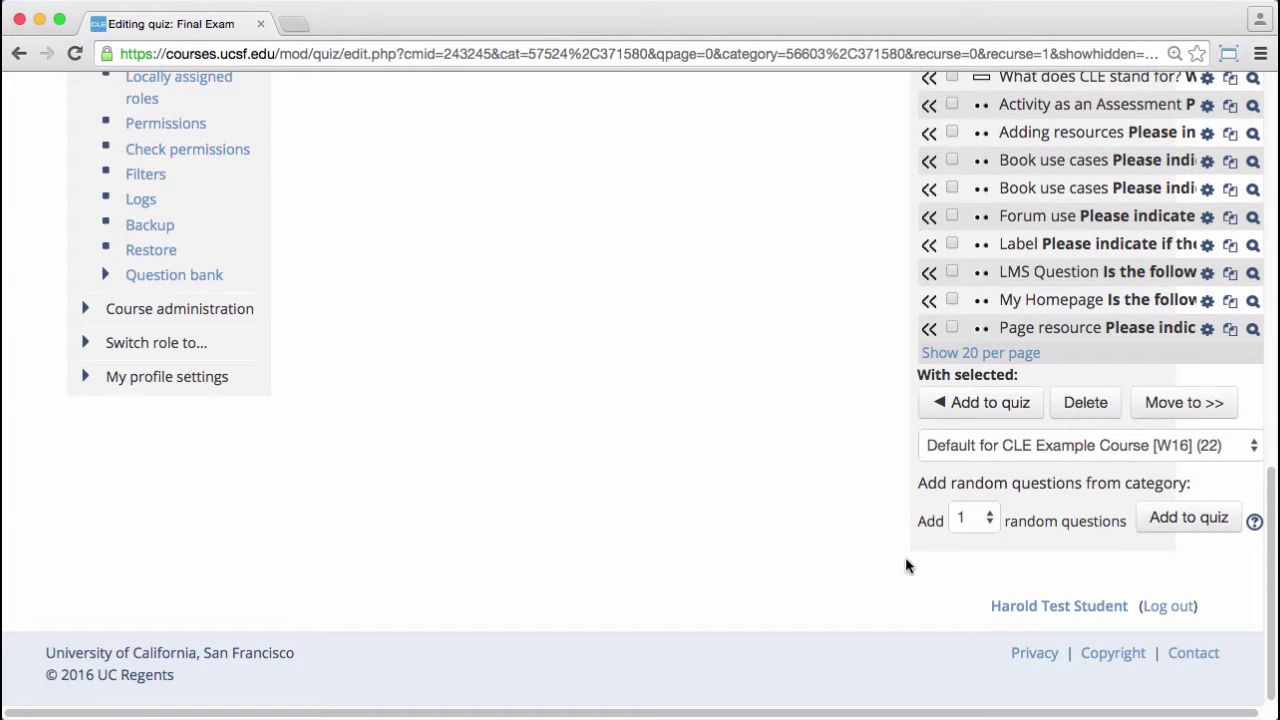
click(951, 418)
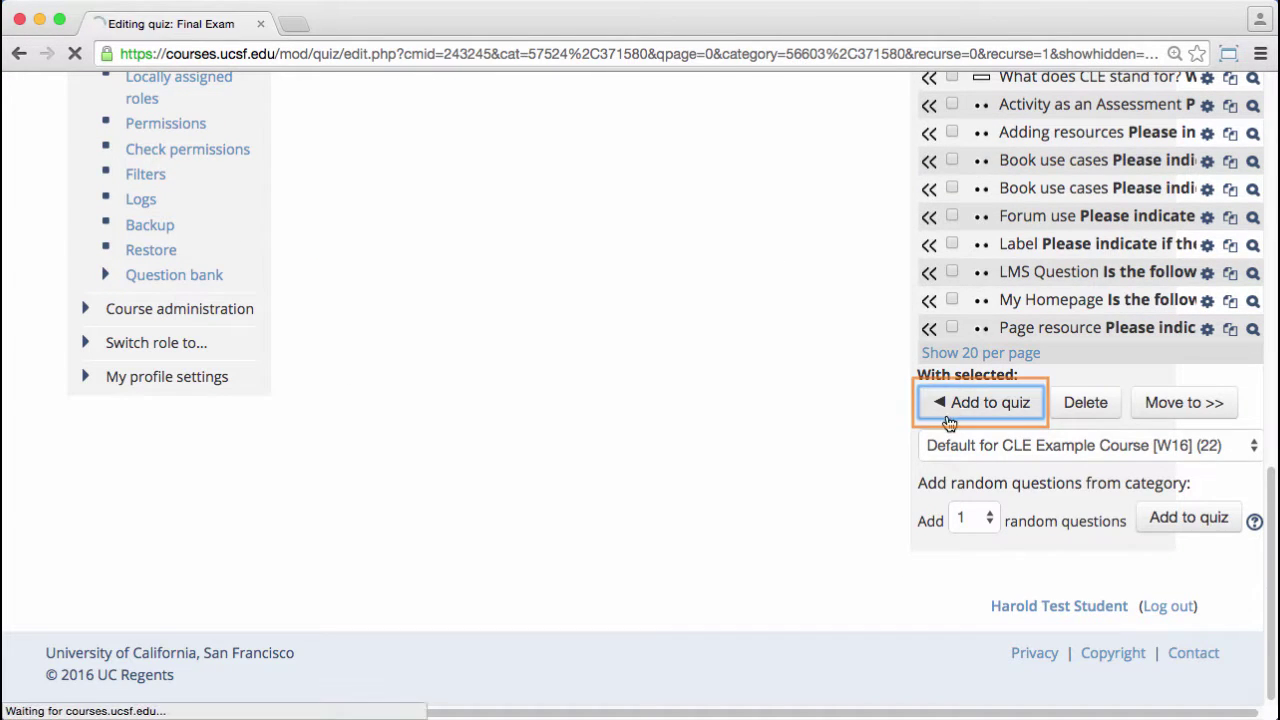
Add a random question from the existing Week 4 category to the end of the quiz.
scroll(875, 412, down, 4)
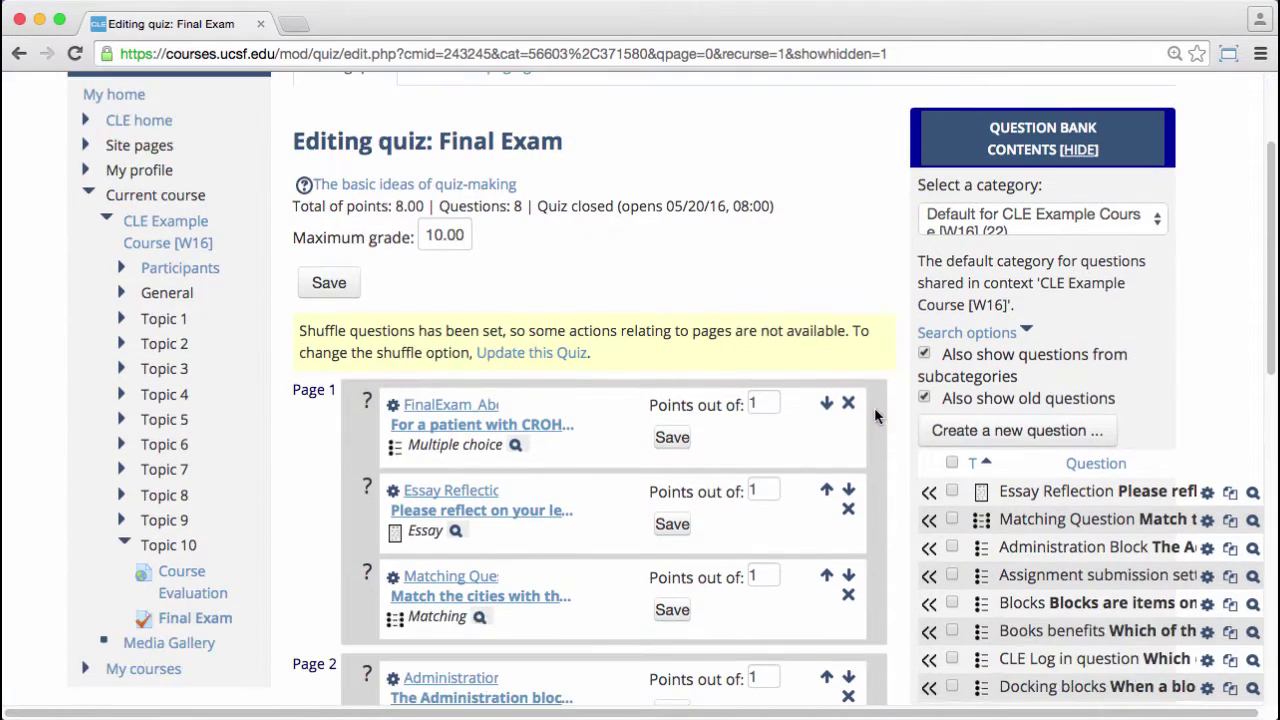
scroll(875, 415, down, 1)
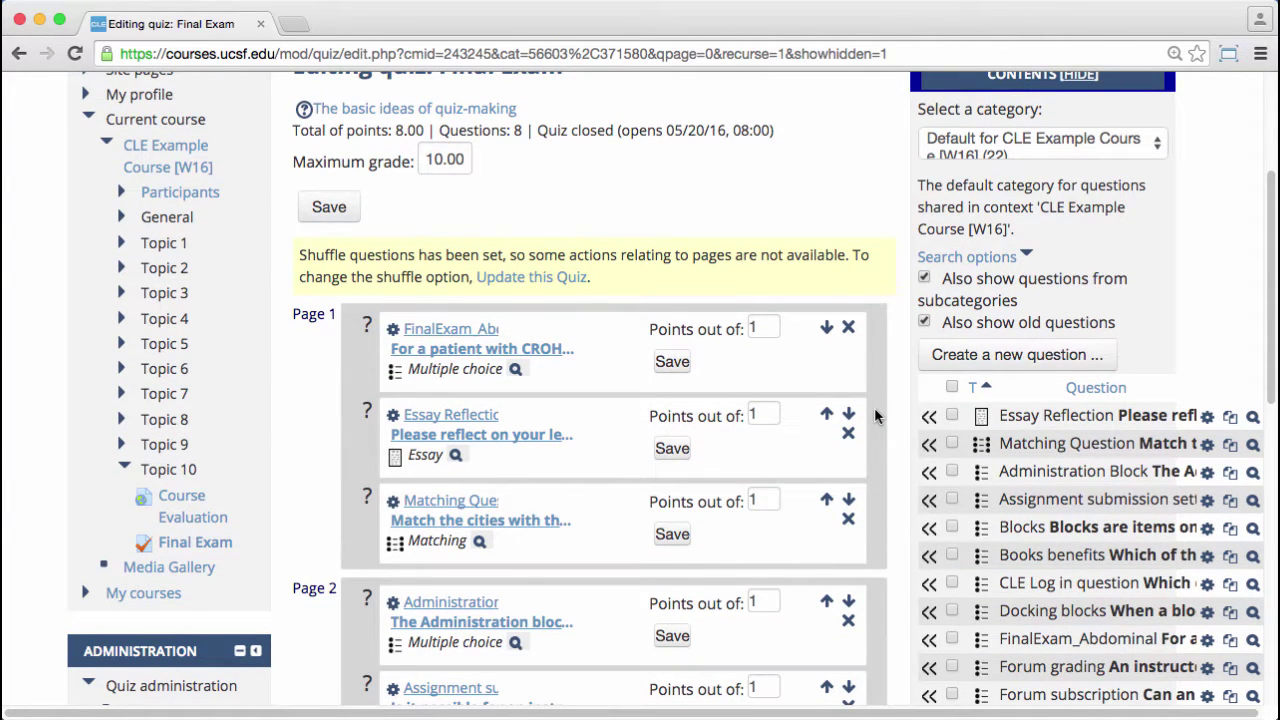
scroll(874, 407, down, 10)
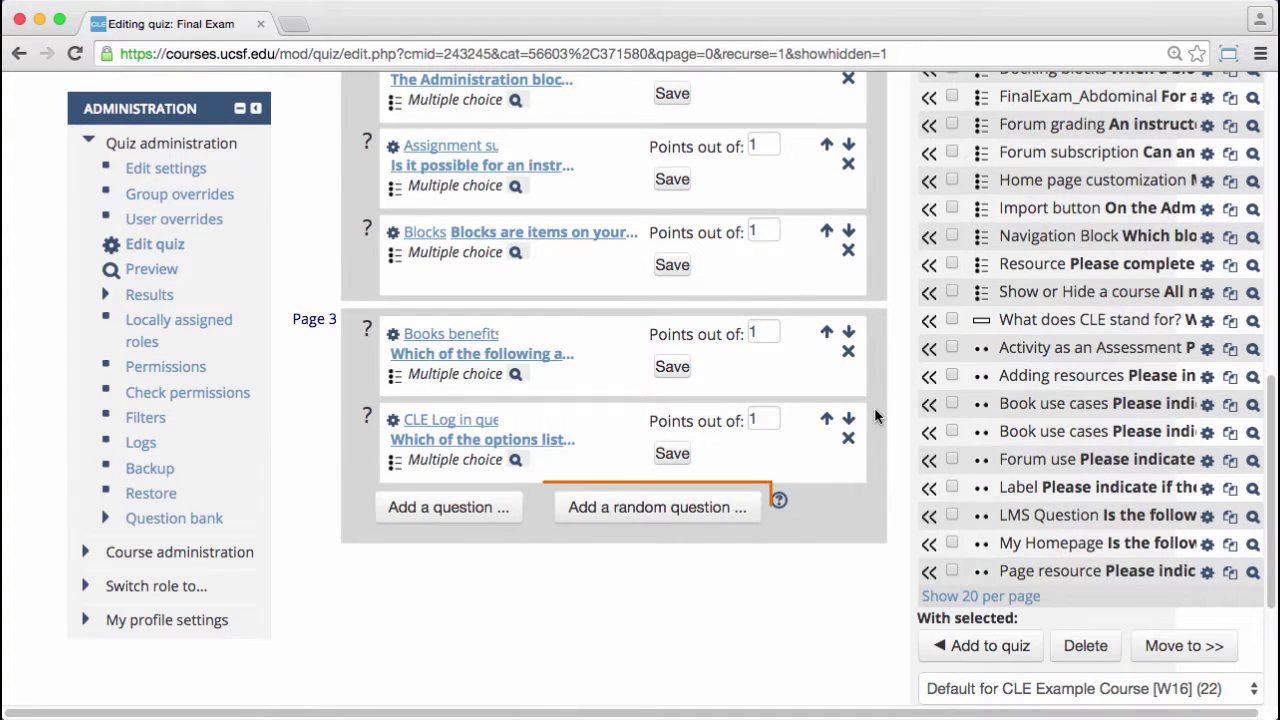
click(711, 512)
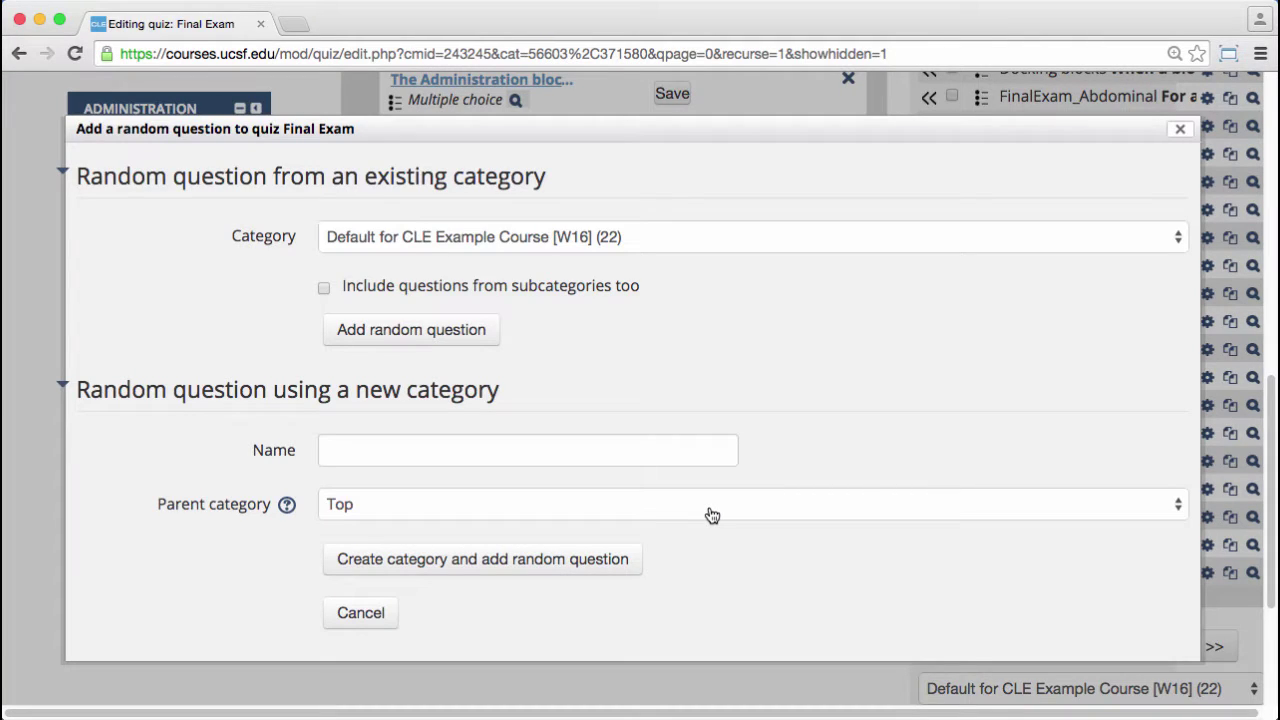
click(810, 252)
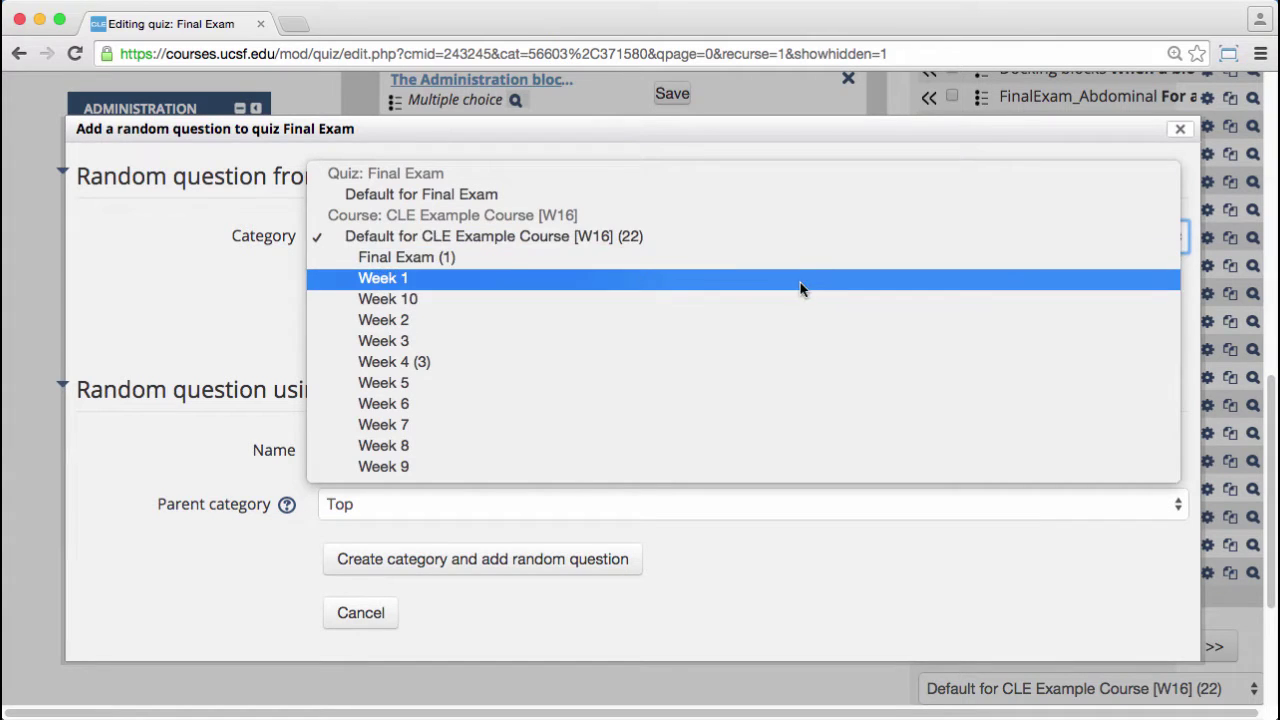
click(784, 363)
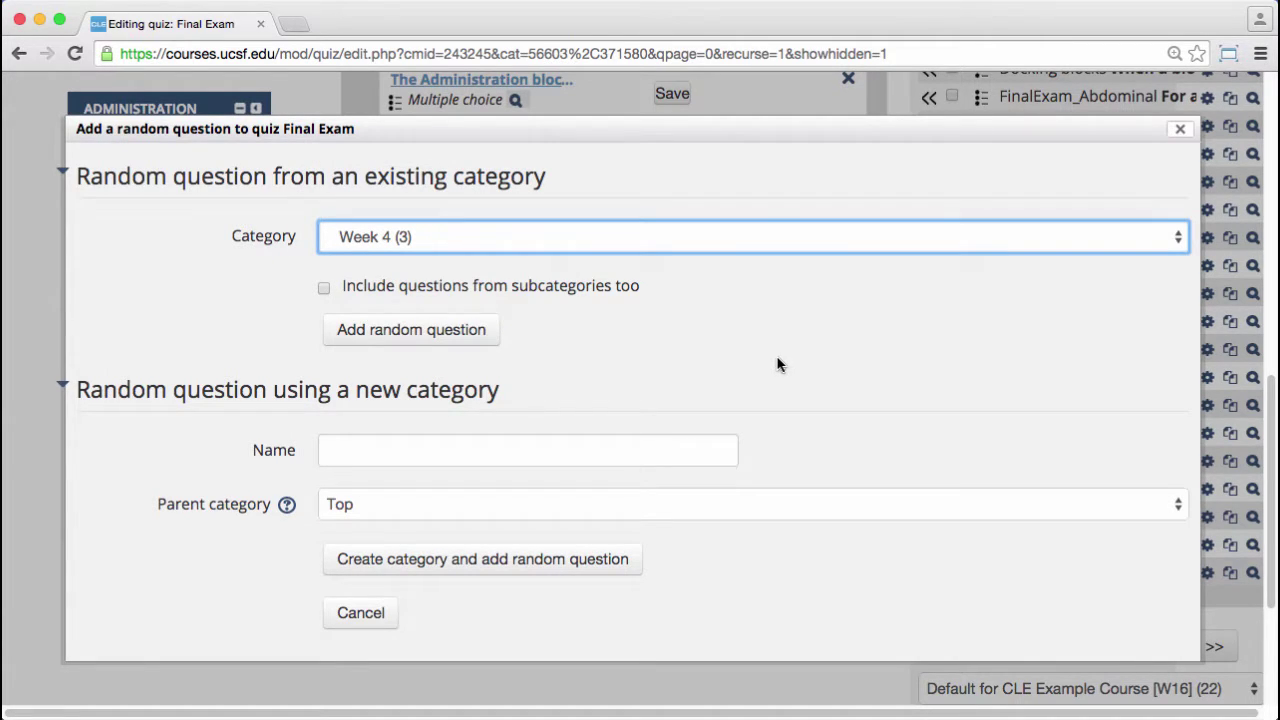
click(480, 337)
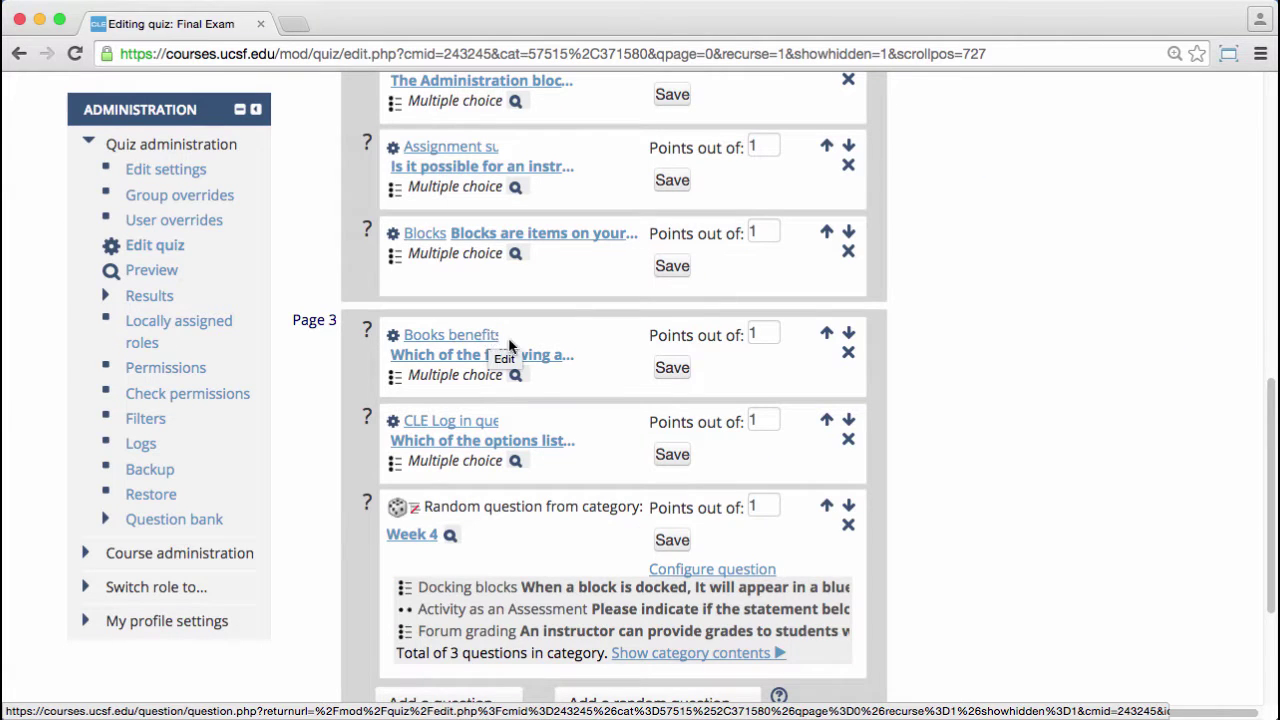
Set the quiz's maximum grade to 100 and save it.
scroll(492, 341, up, 1)
scroll(492, 341, up, 4)
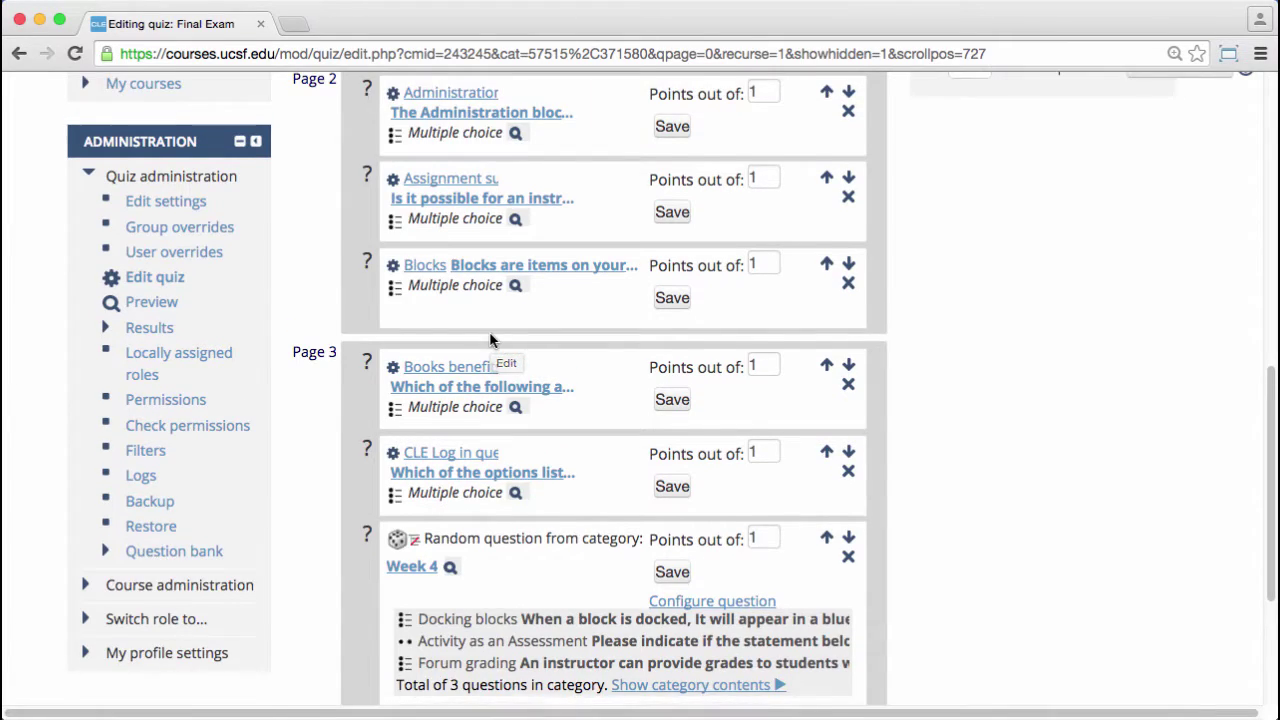
scroll(492, 341, up, 10)
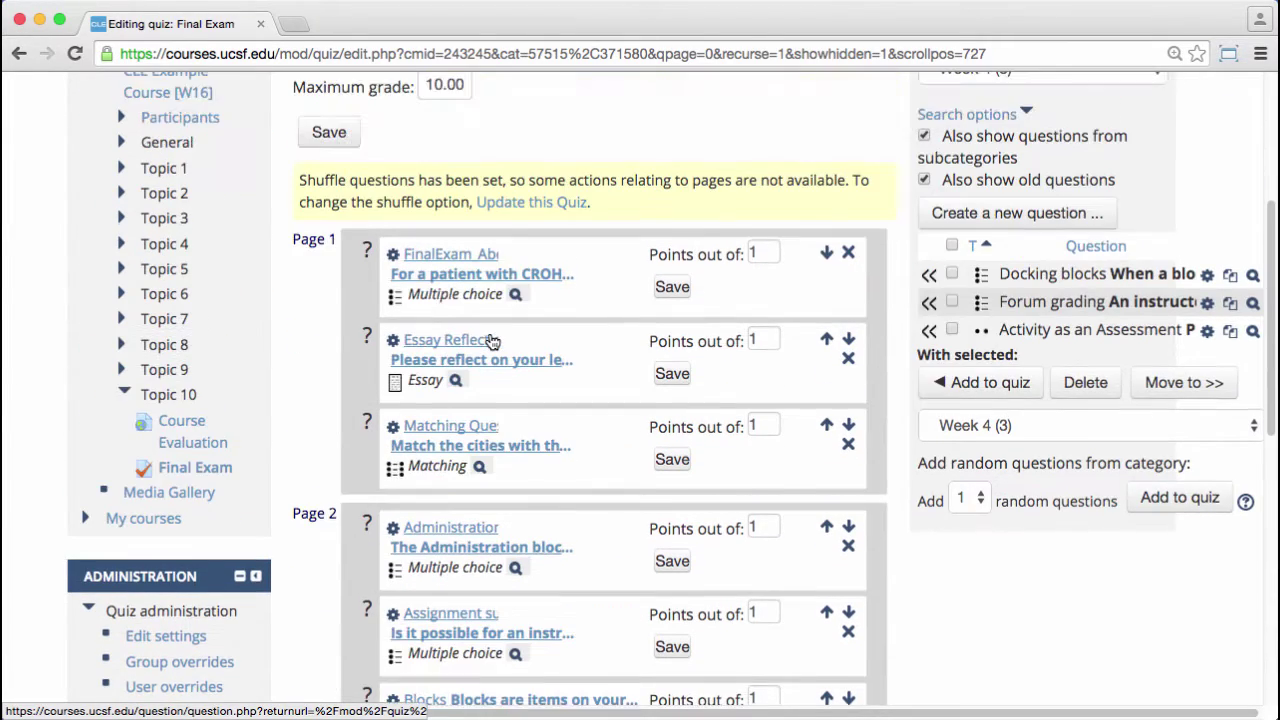
scroll(492, 341, up, 3)
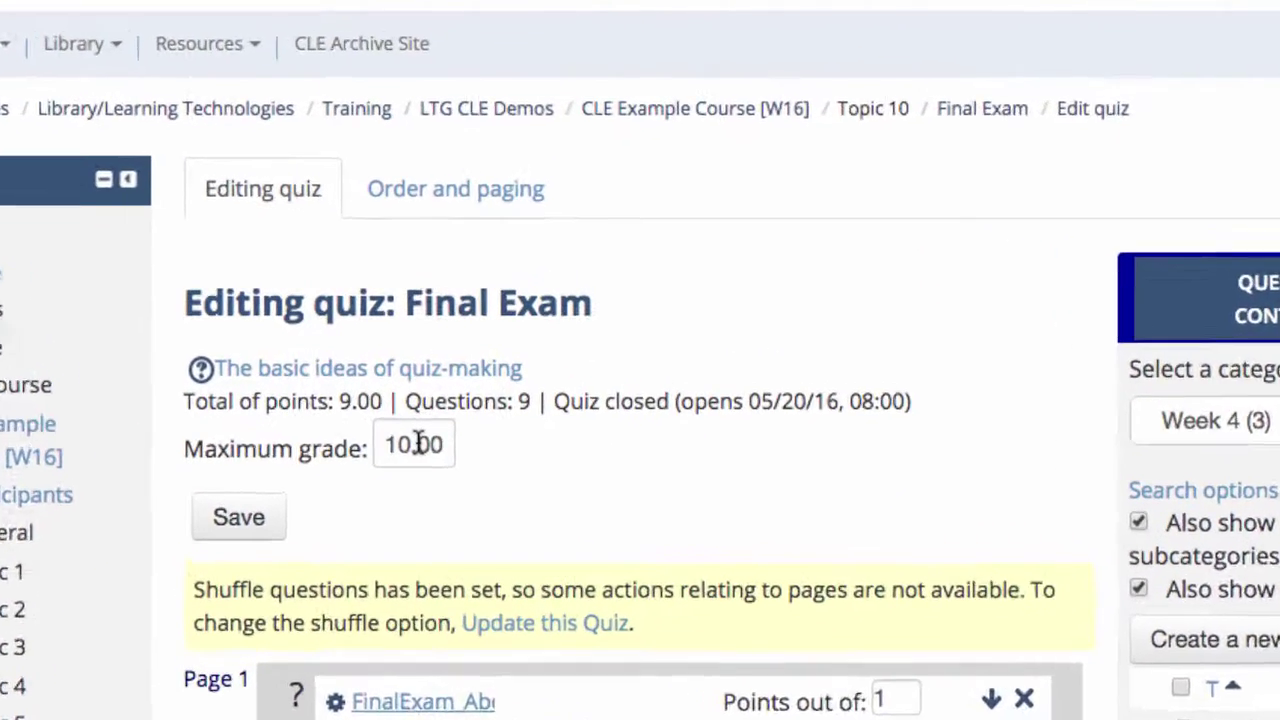
double_click(448, 402)
text(100)
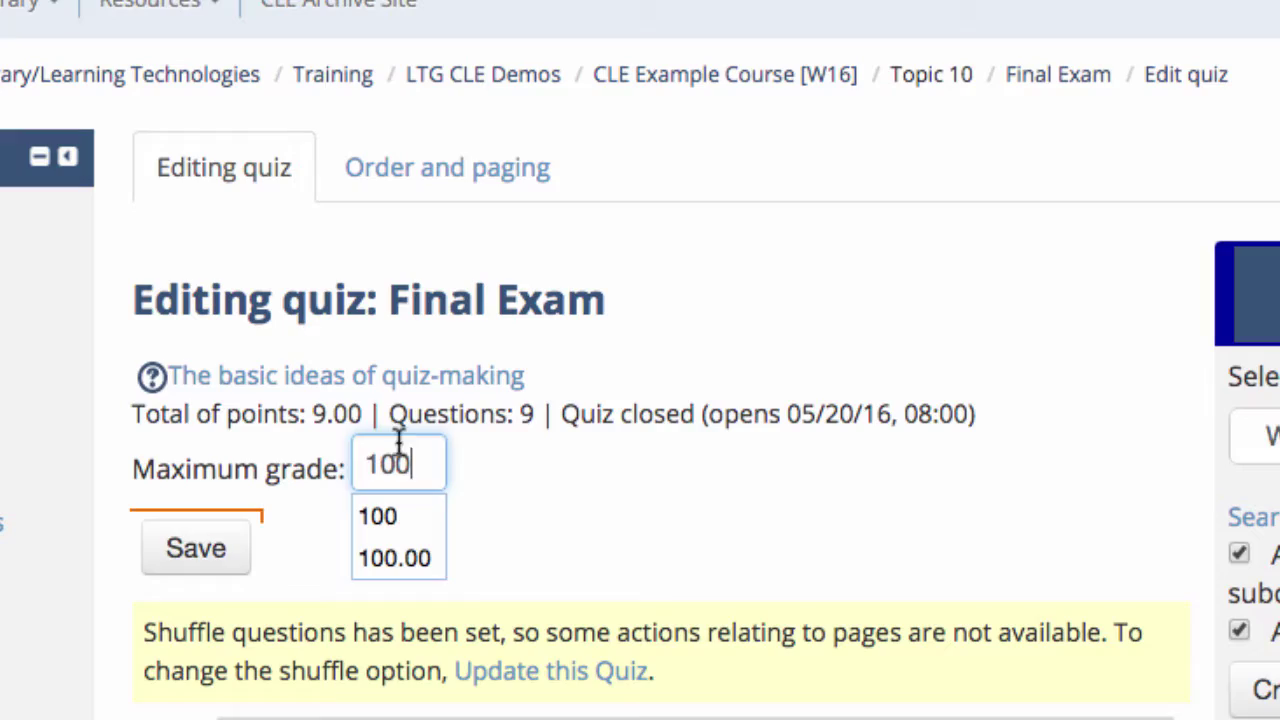
click(215, 563)
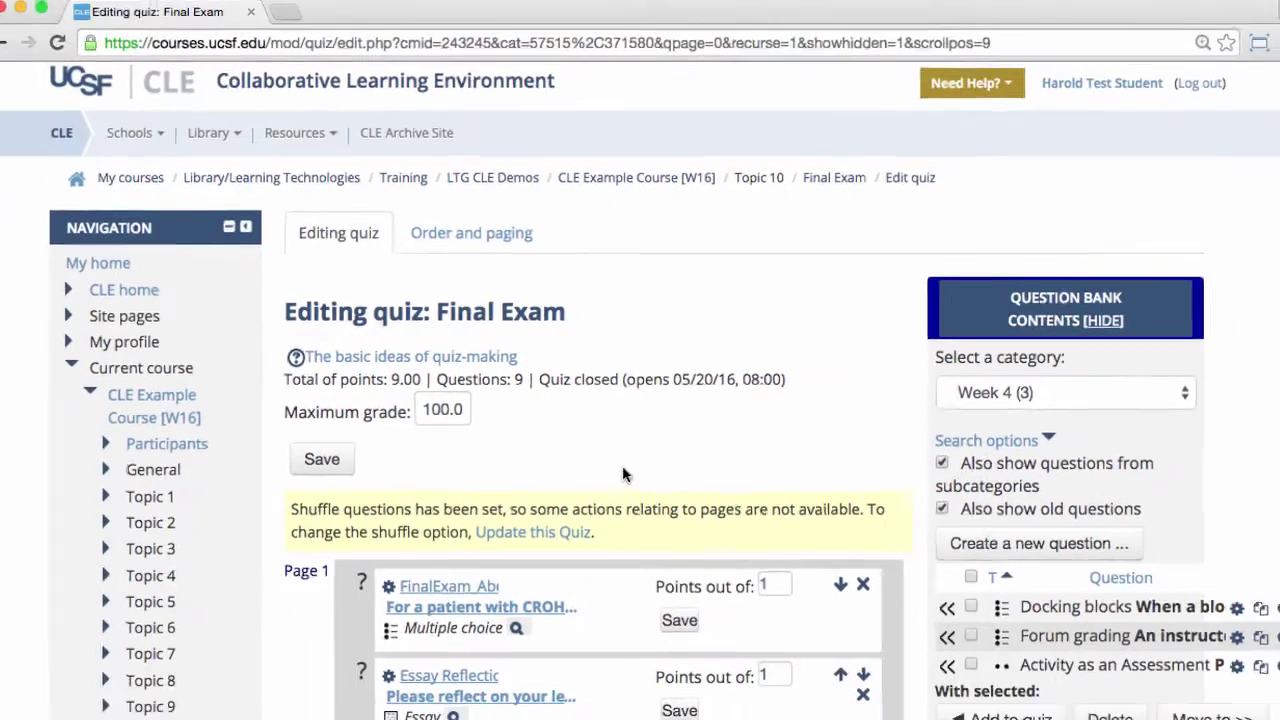
Set the points of the Administration Block question on Page 2 to 2 and save the change.
scroll(683, 464, down, 5)
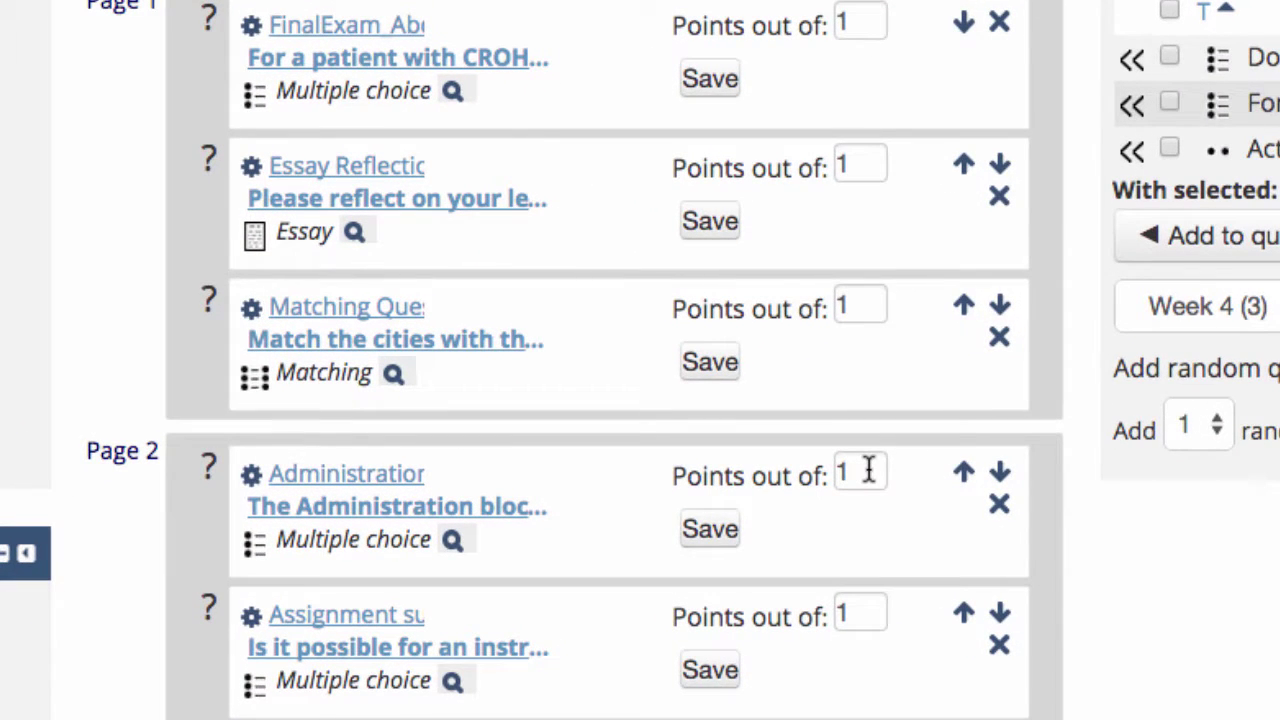
double_click(869, 471)
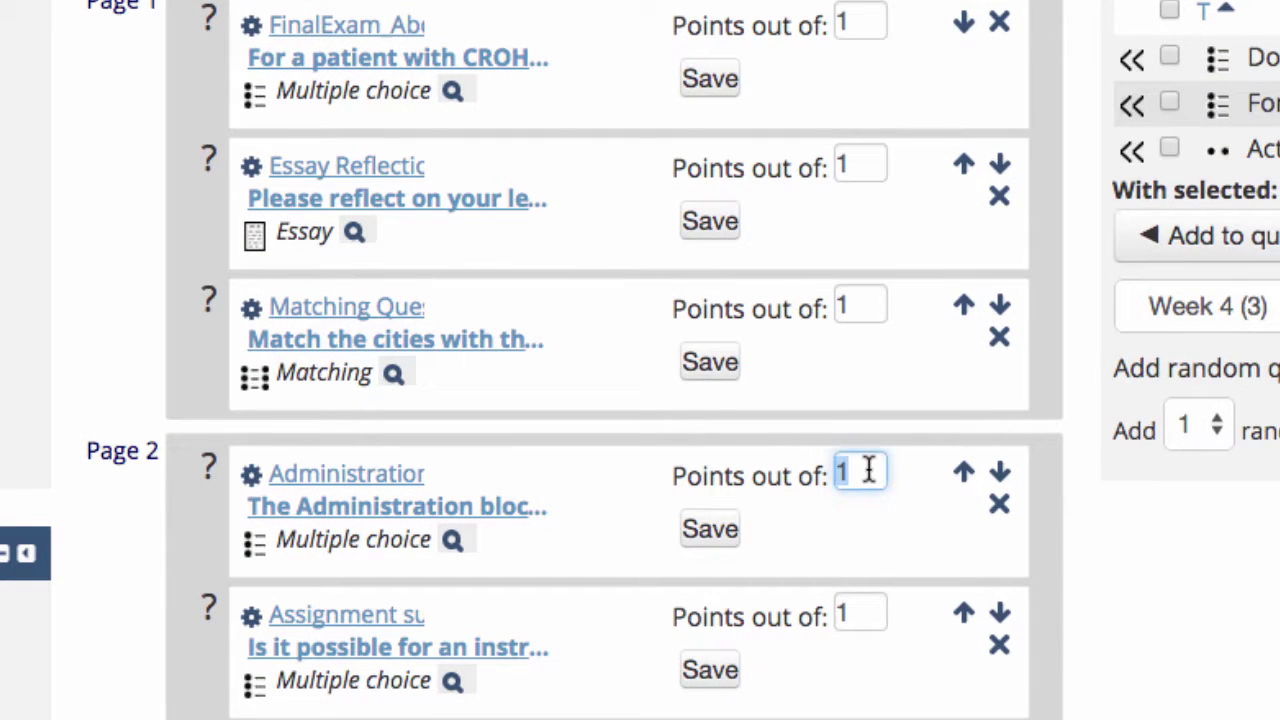
text(2)
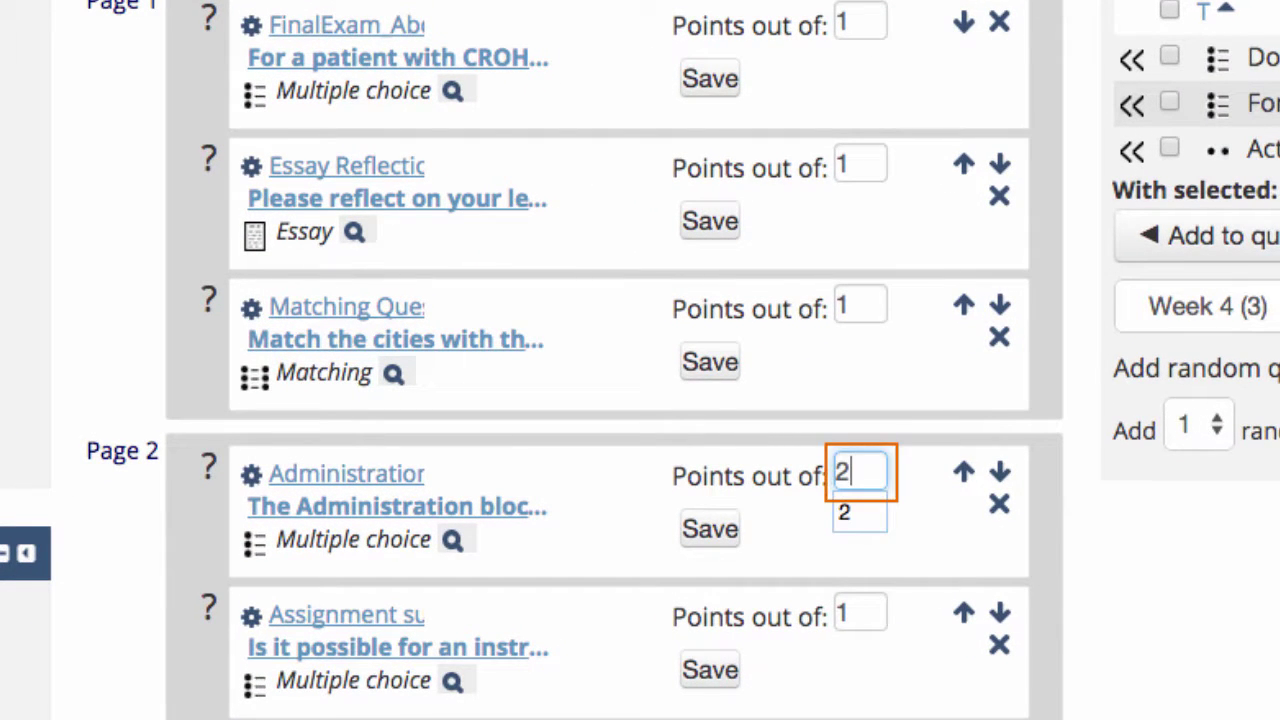
click(712, 531)
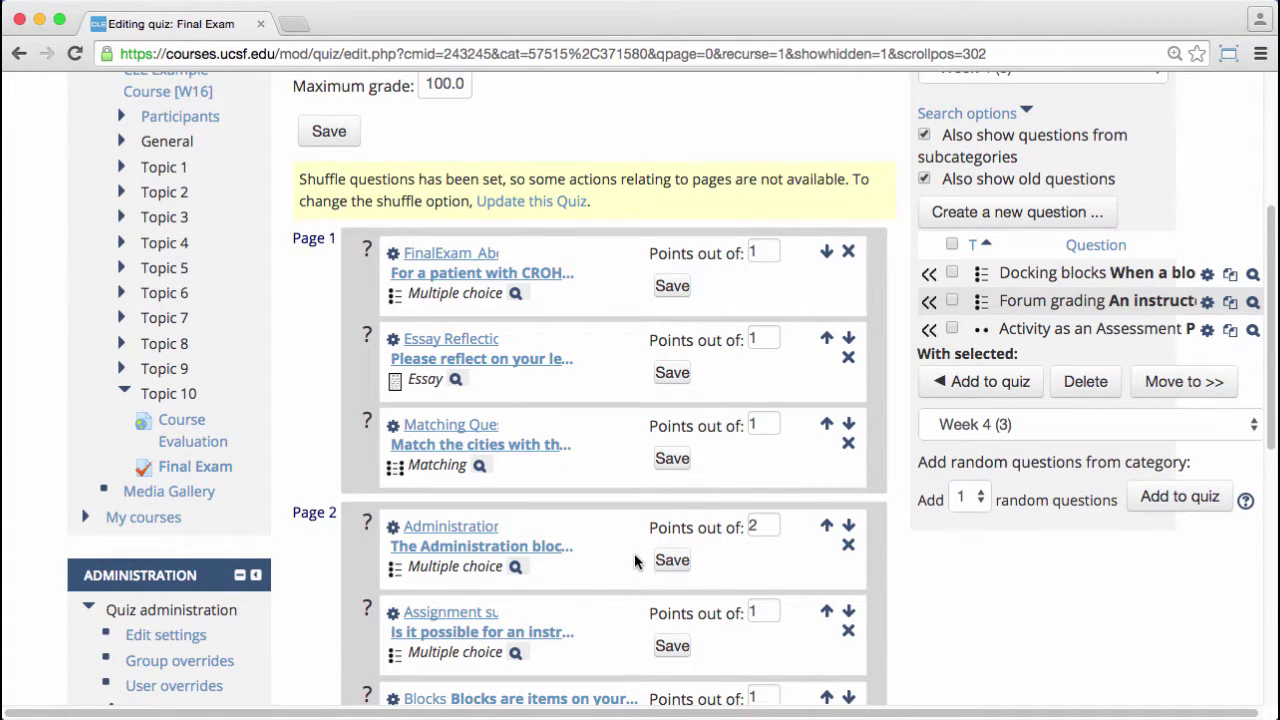
scroll(634, 560, up, 3)
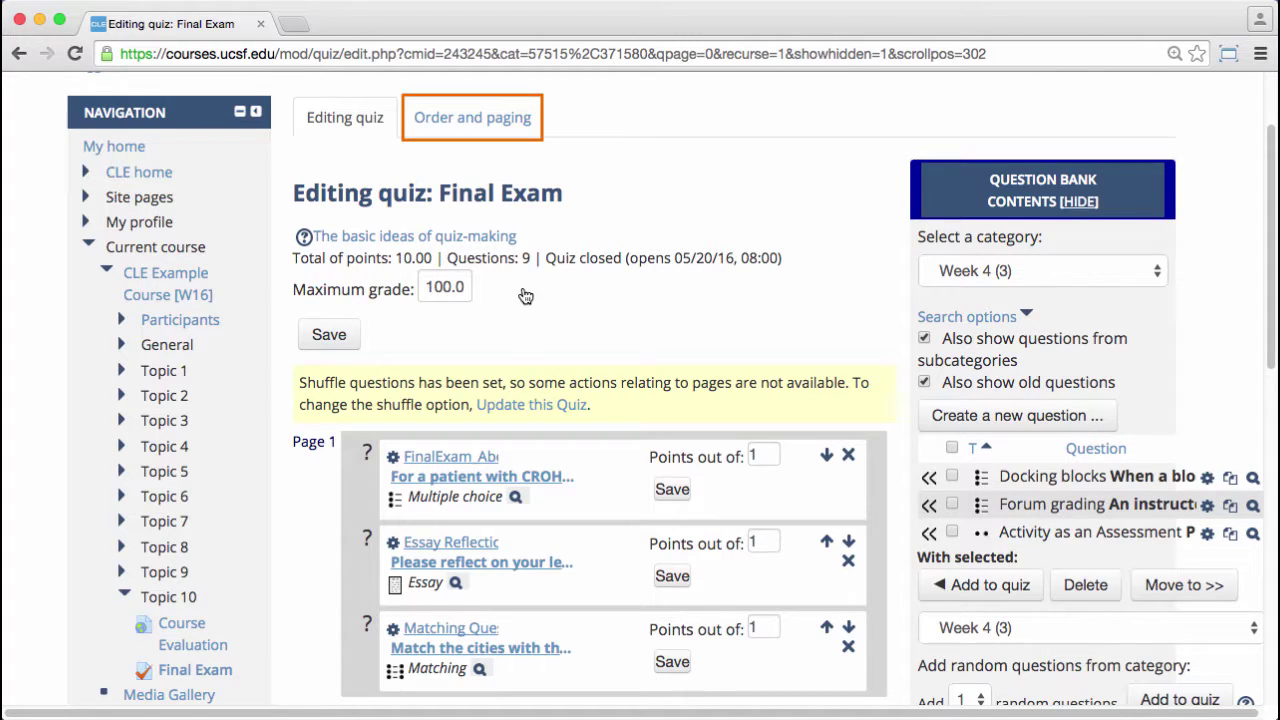
Check the order and paging layout of the Final Exam questions and return to the quiz editing view.
click(488, 122)
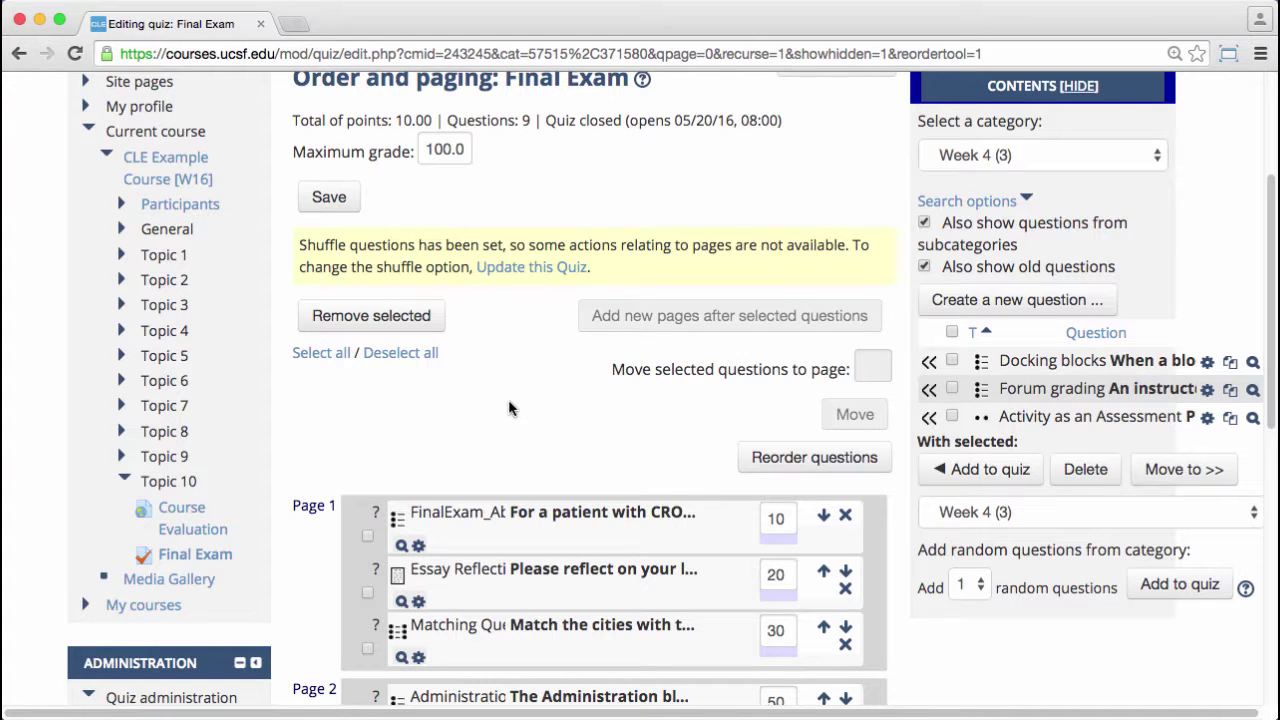
scroll(508, 408, down, 1)
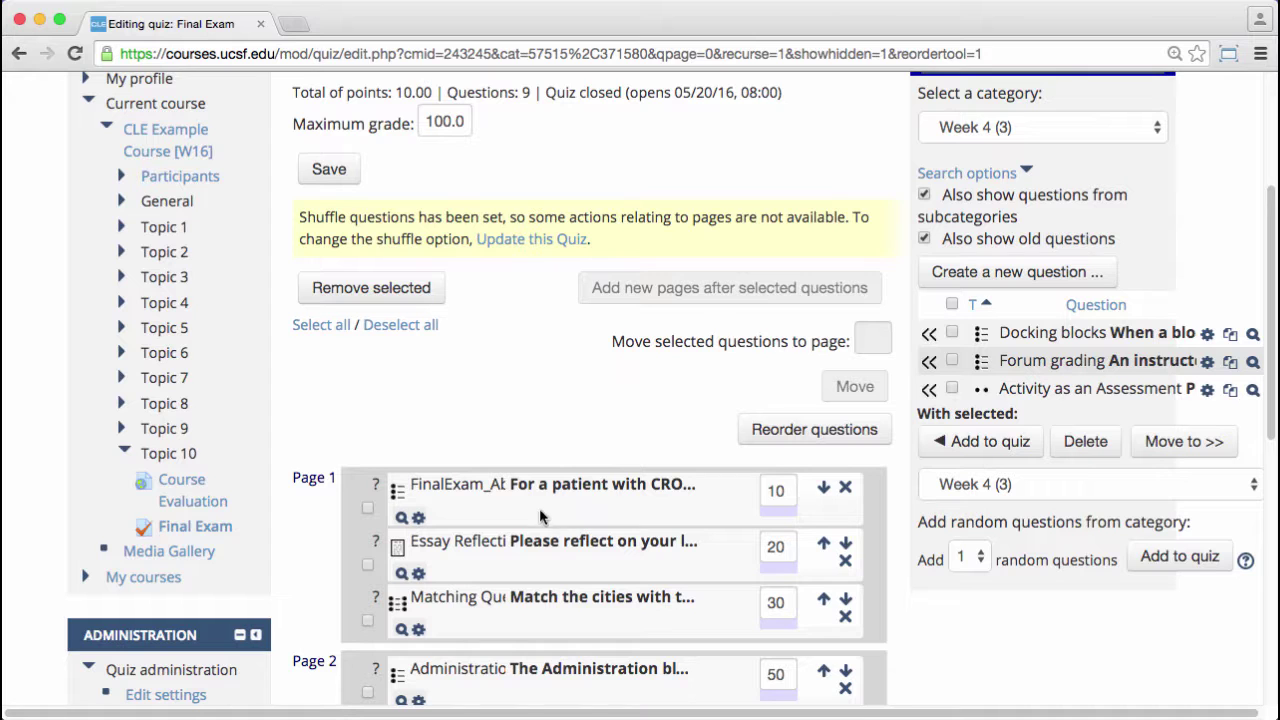
scroll(396, 493, up, 3)
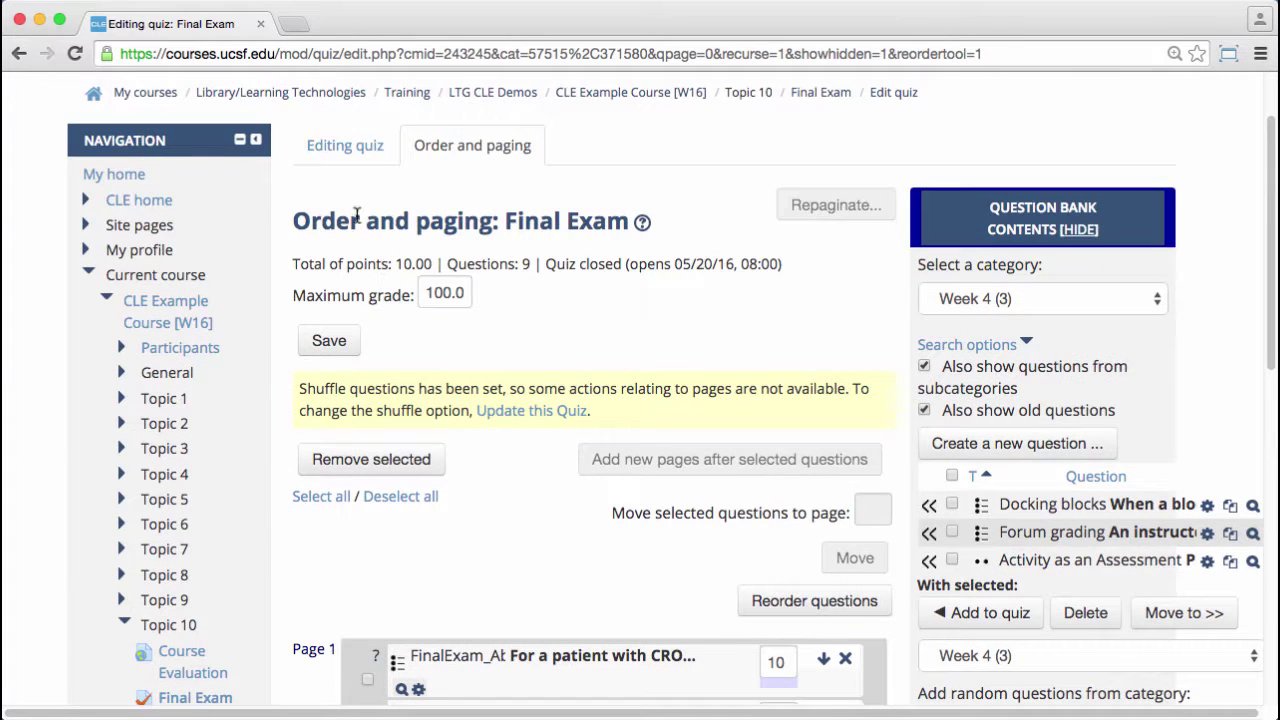
click(344, 147)
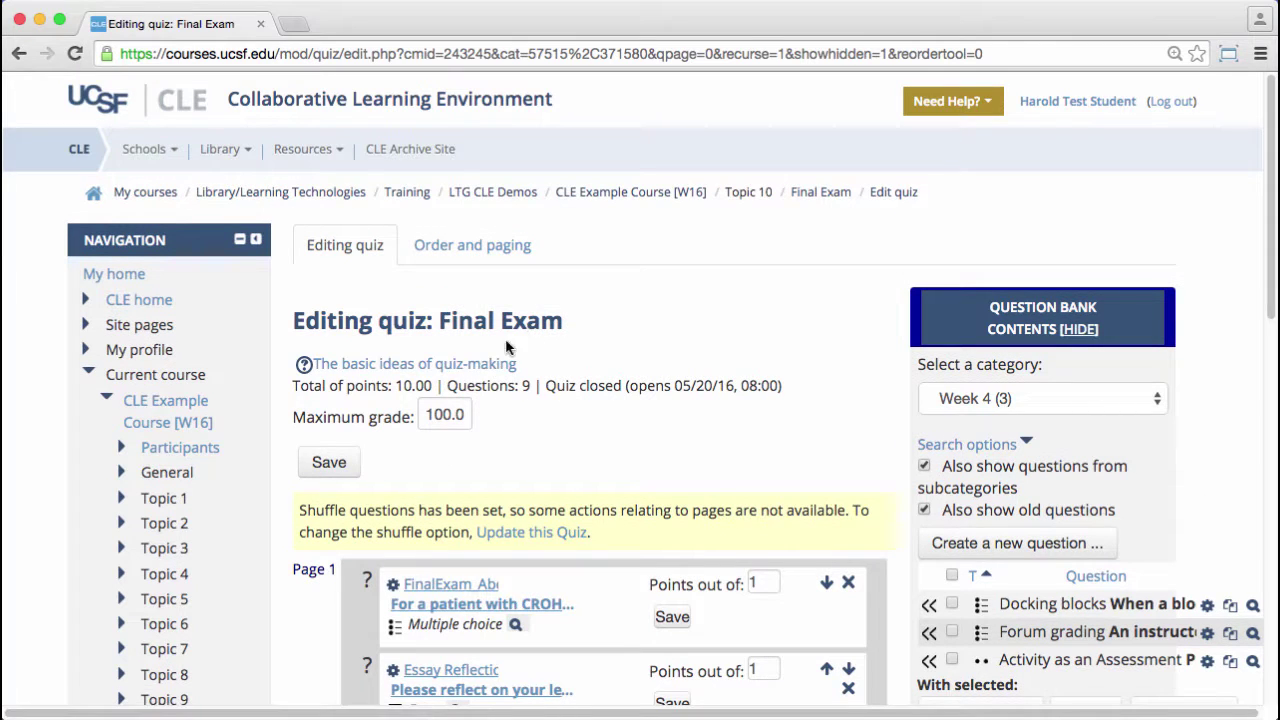
Start a preview attempt of the Final Exam quiz, entering the quiz password to get in.
scroll(546, 487, down, 5)
scroll(546, 487, down, 5)
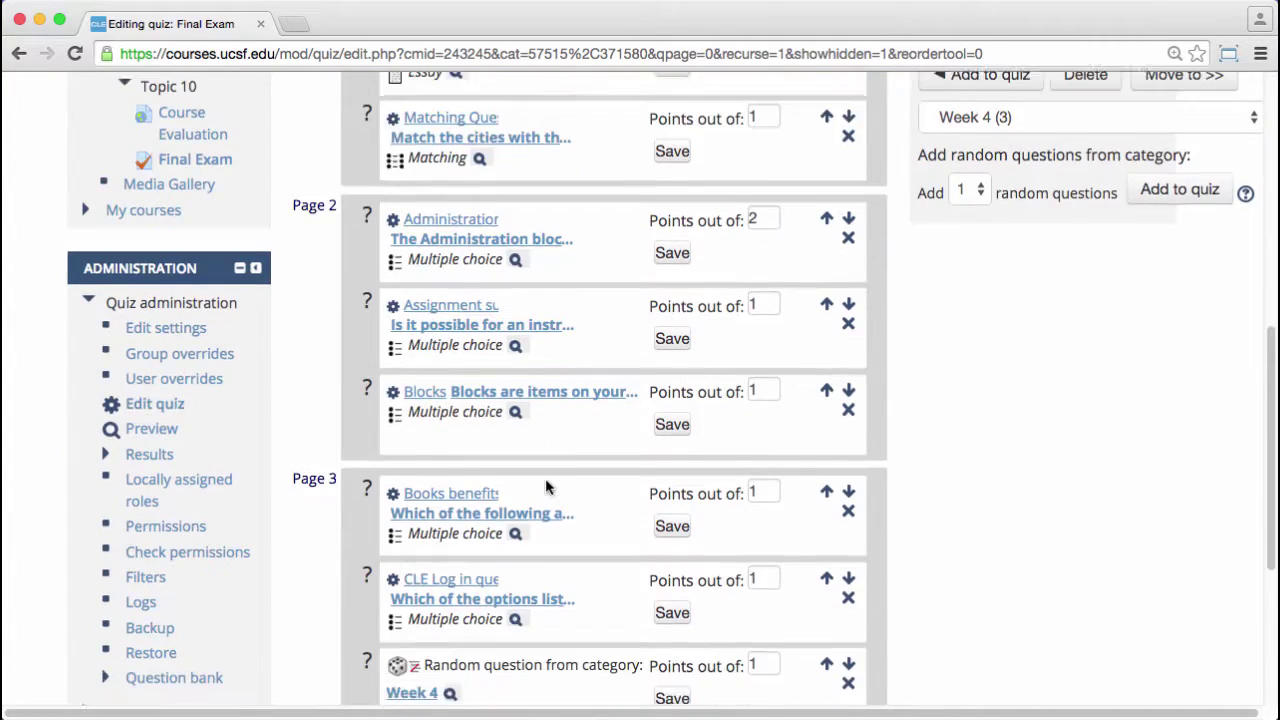
scroll(545, 487, up, 3)
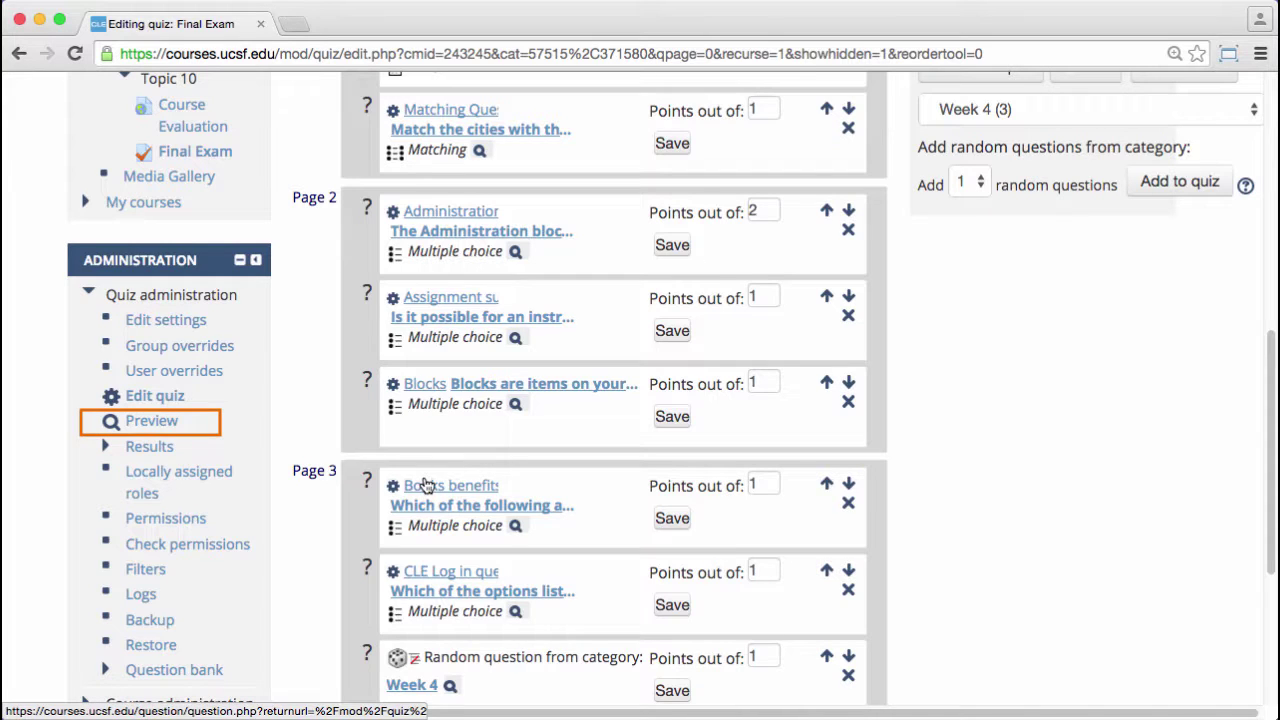
click(160, 422)
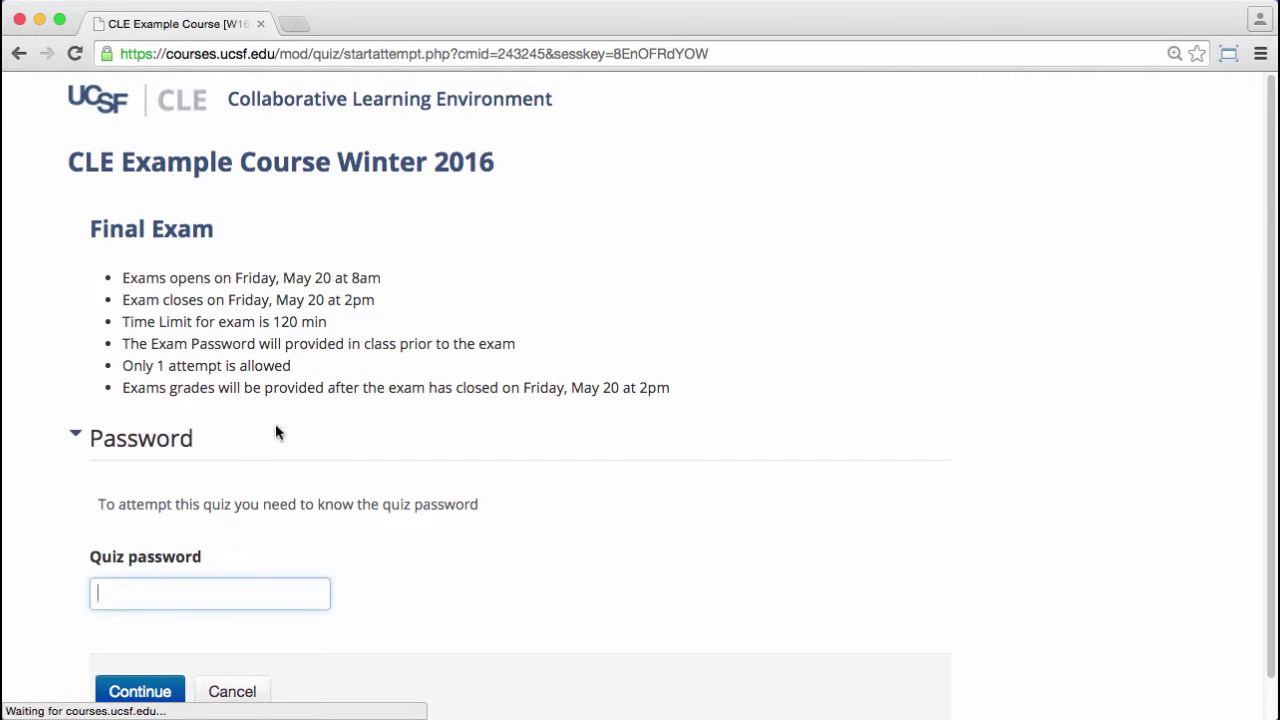
text(***)
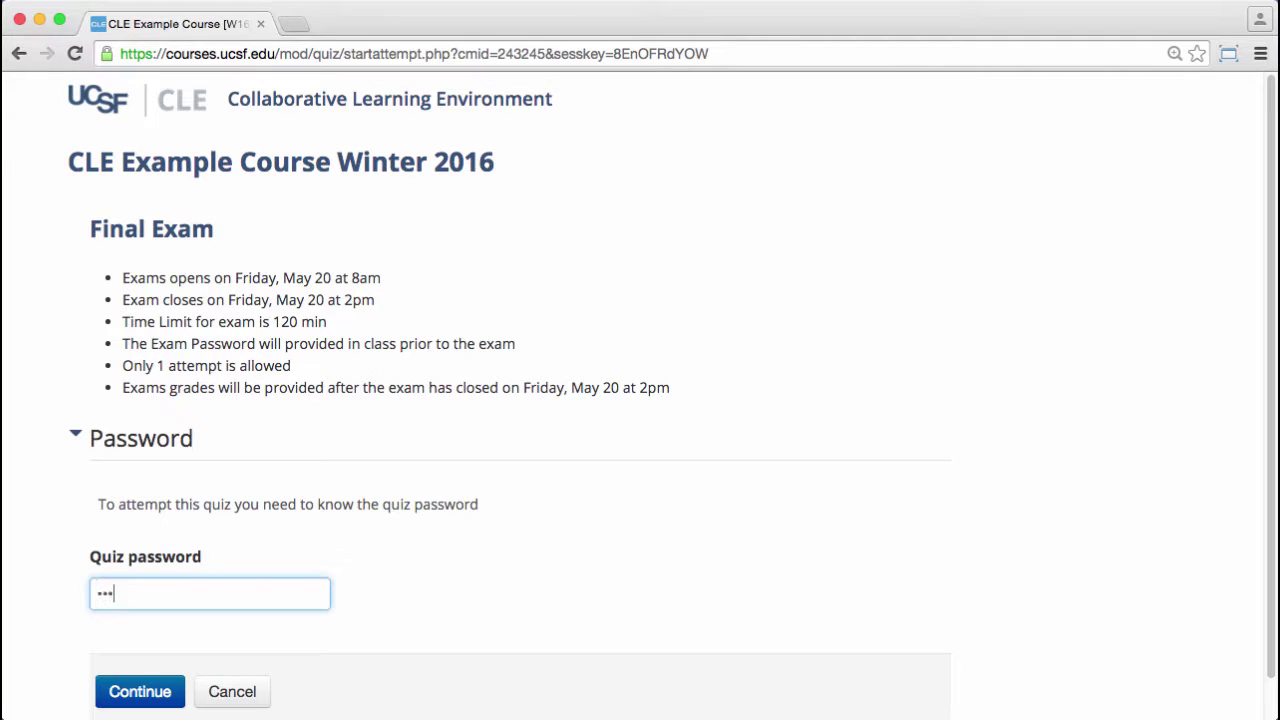
text(******)
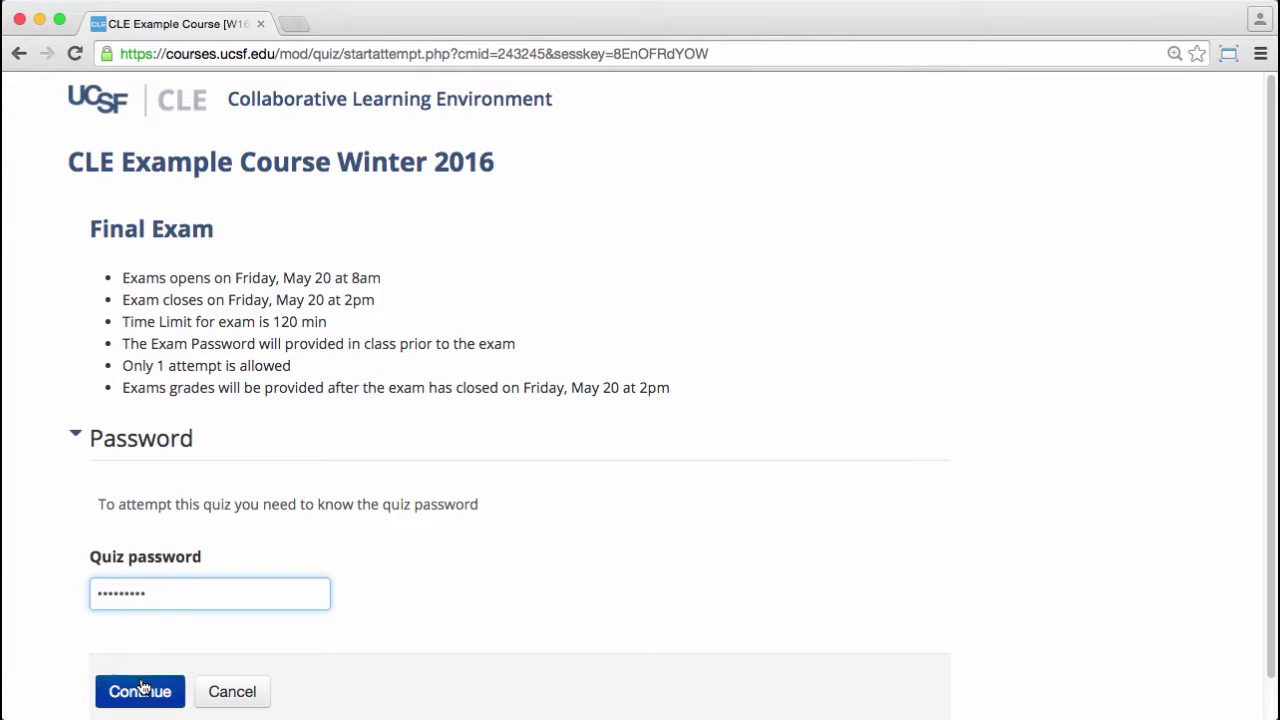
click(143, 689)
Go through the three pages of the quiz preview, examining the questions and their point values without answering them.
scroll(287, 378, down, 3)
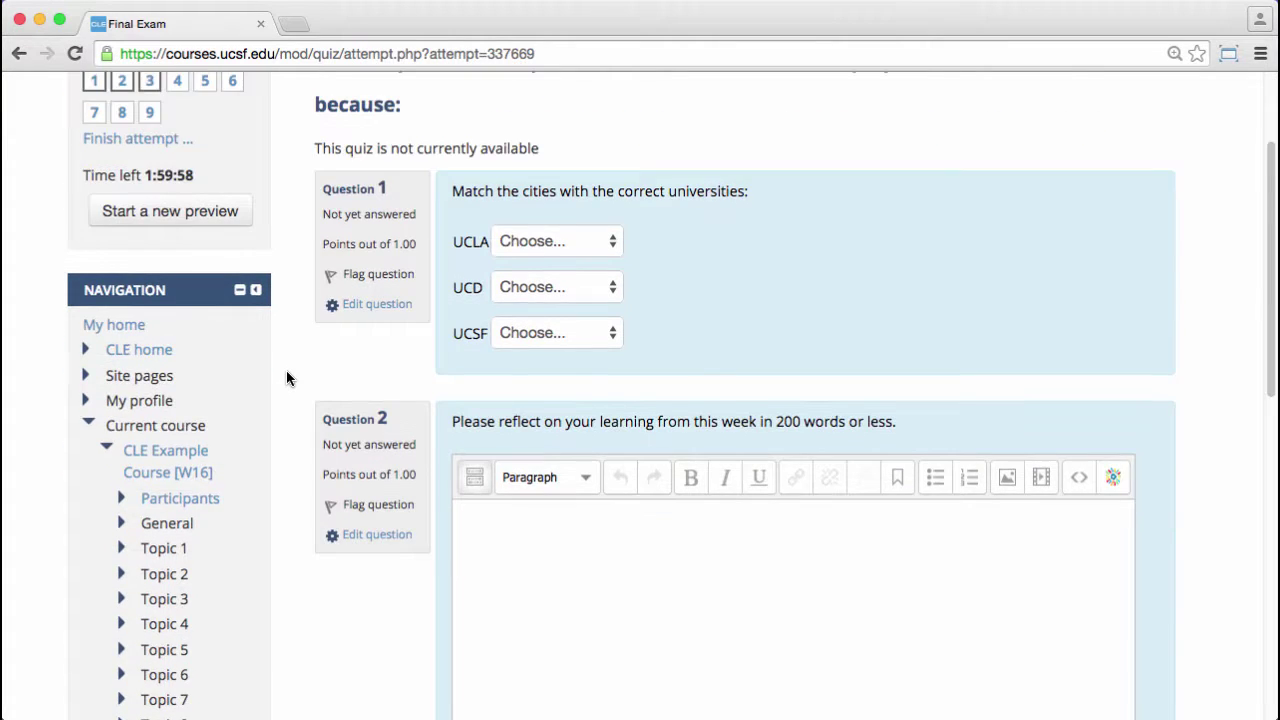
scroll(287, 378, down, 10)
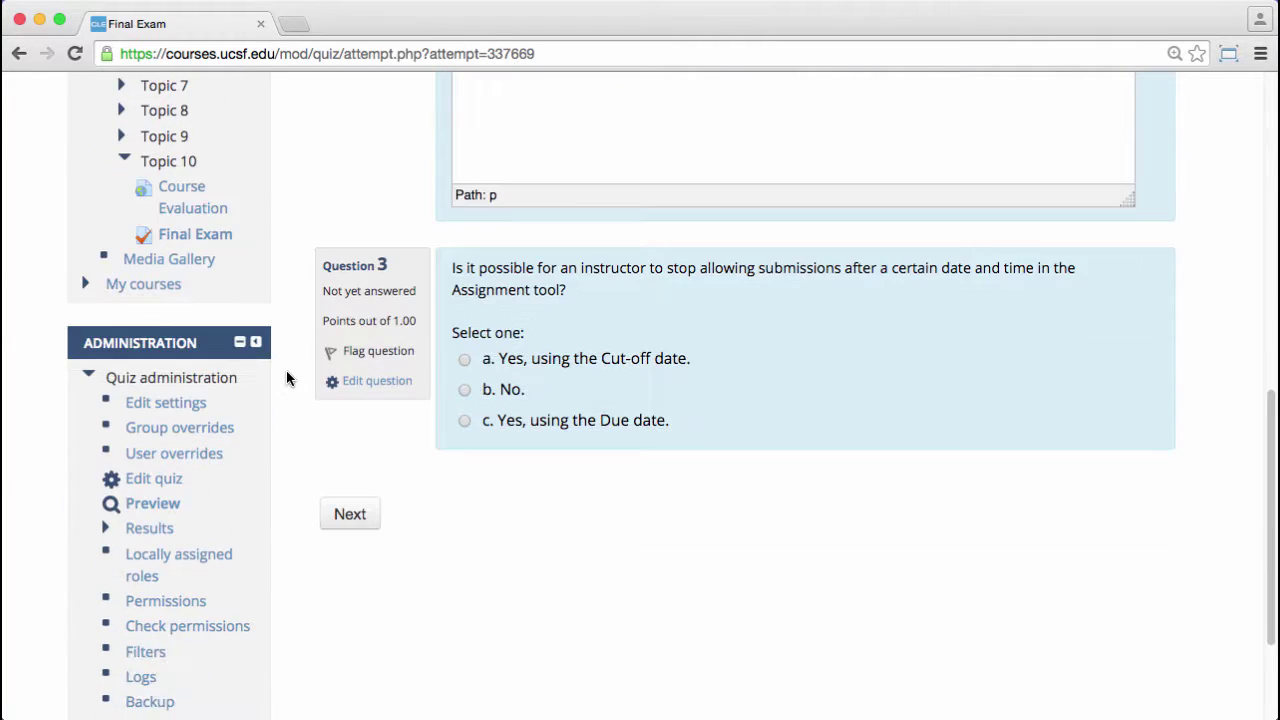
click(348, 514)
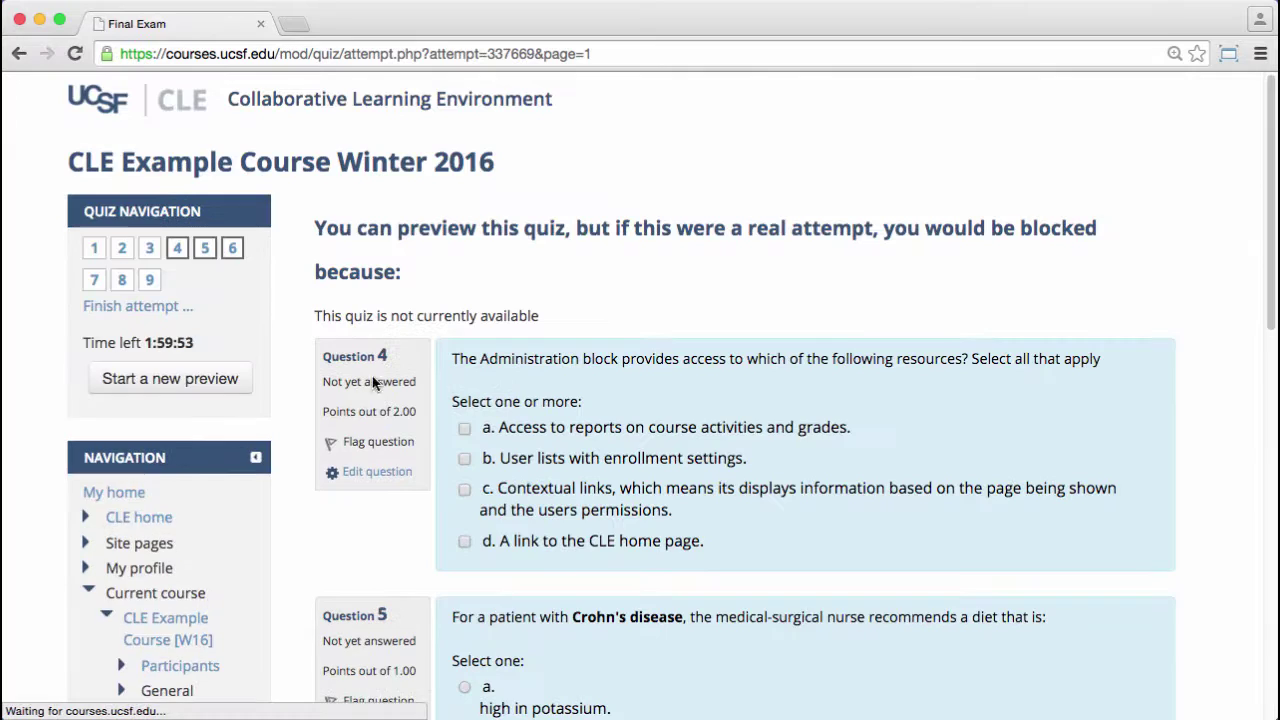
scroll(373, 383, down, 5)
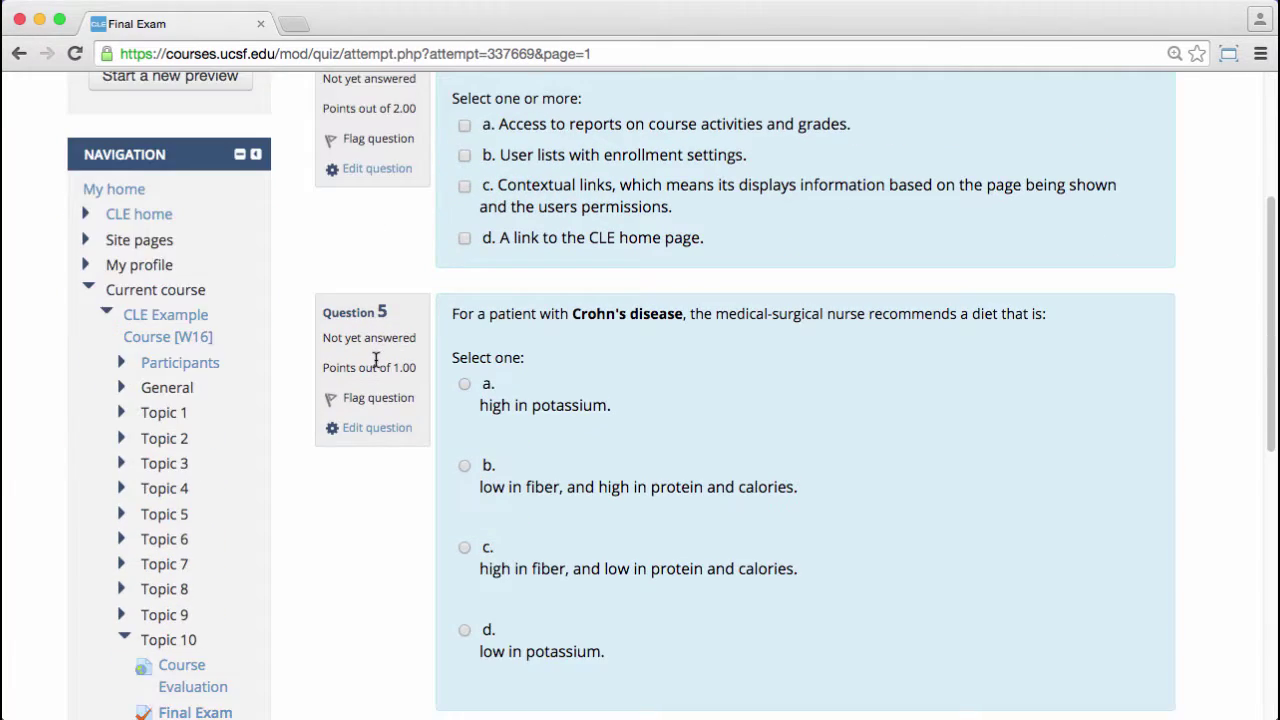
scroll(375, 360, down, 1)
scroll(375, 366, down, 5)
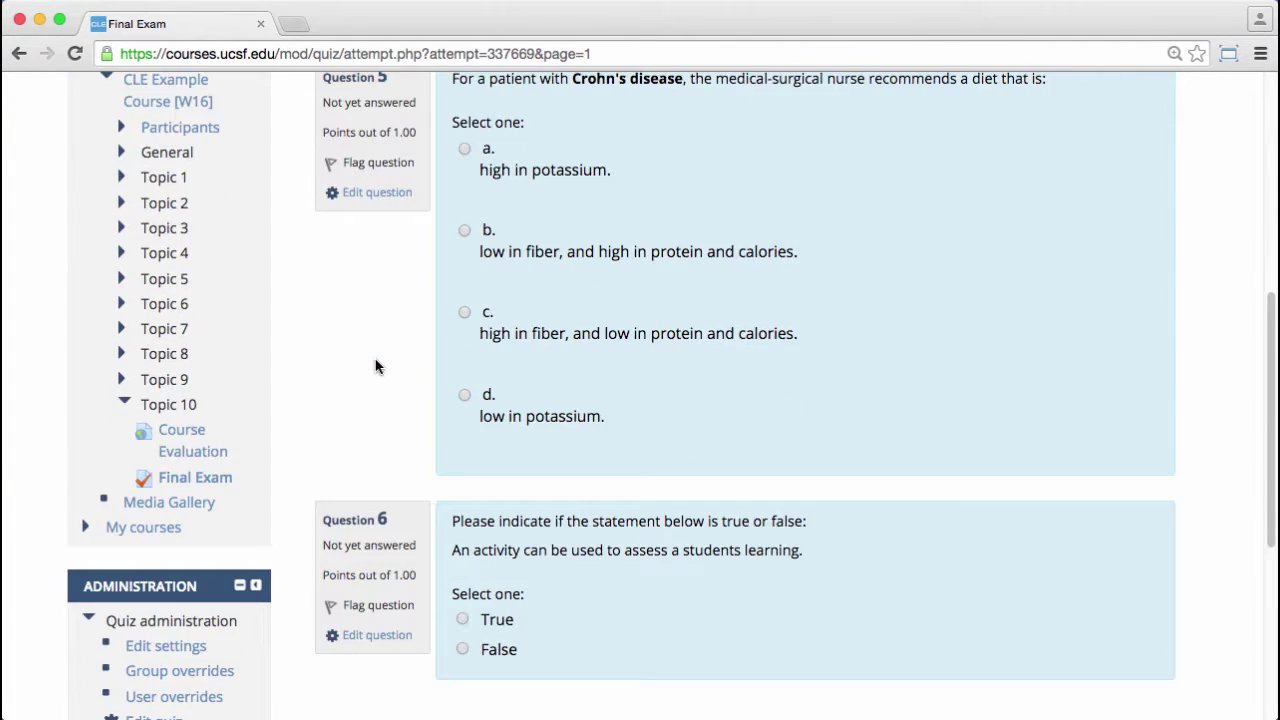
click(350, 572)
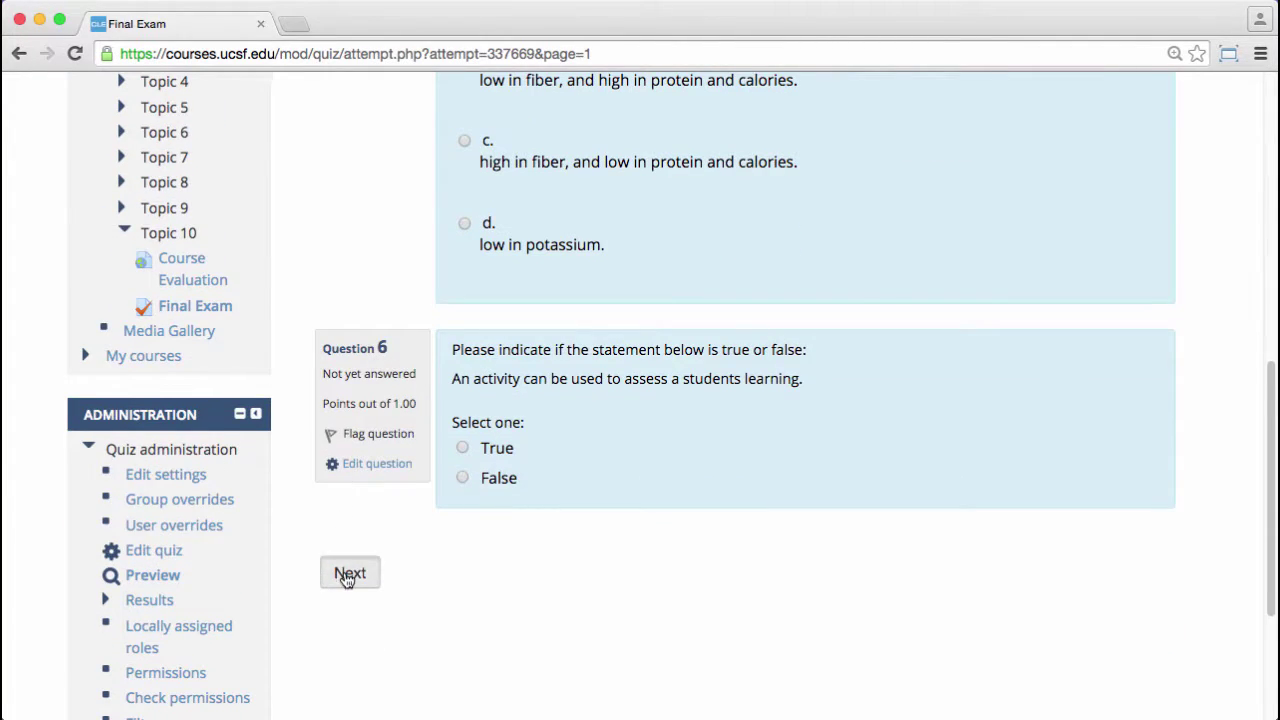
scroll(376, 478, down, 6)
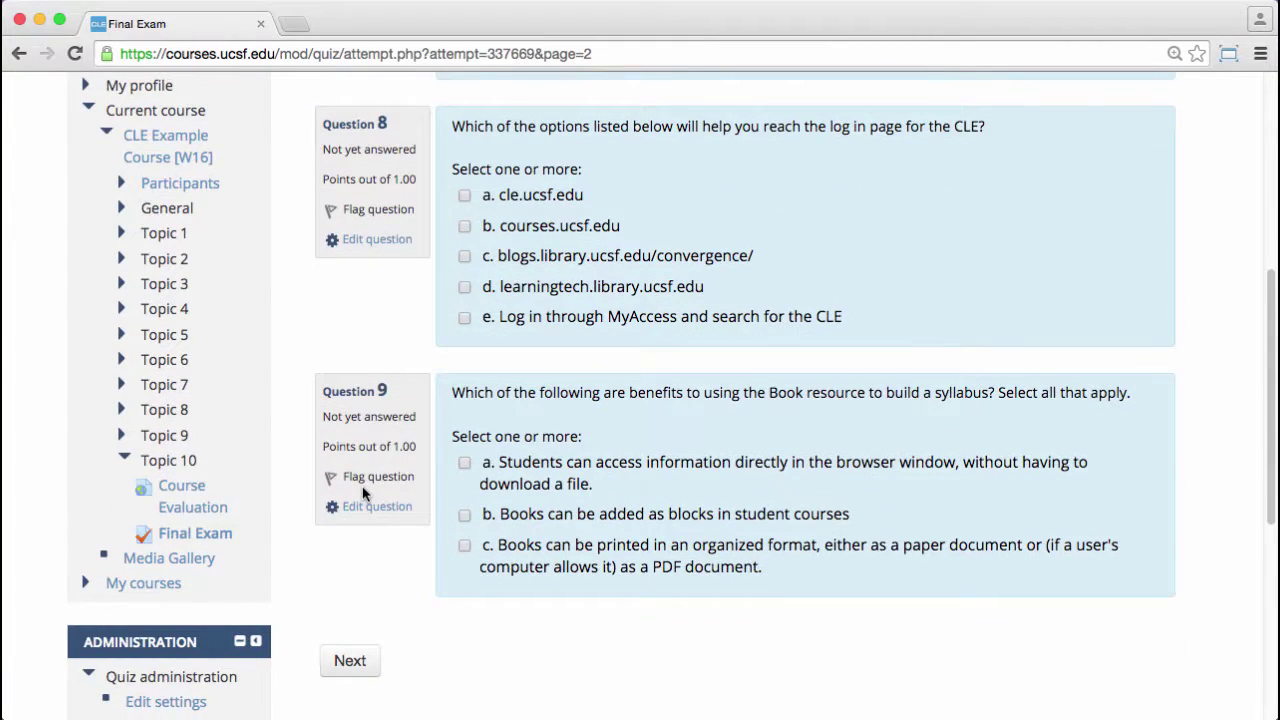
scroll(365, 493, up, 1)
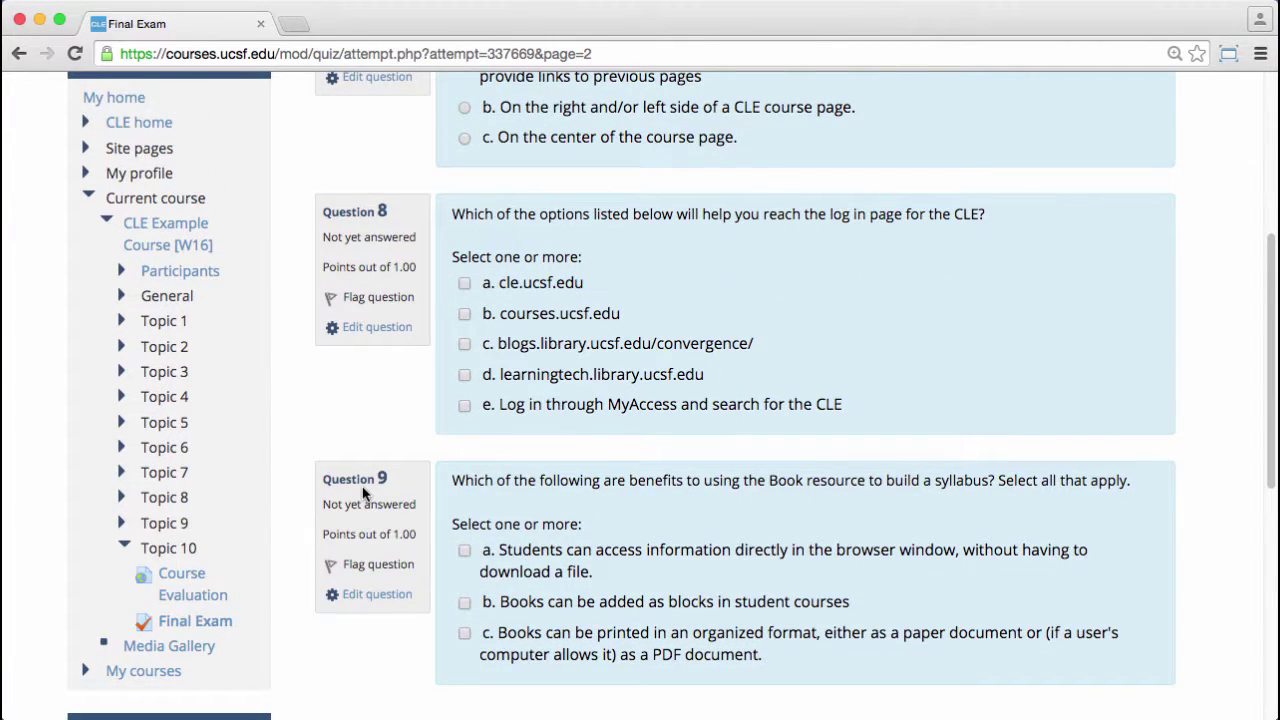